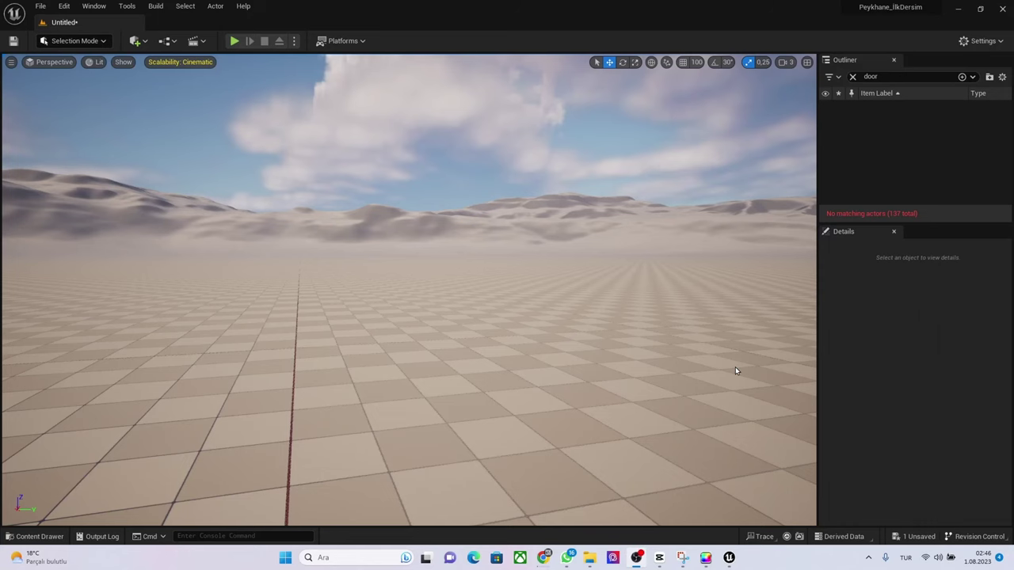
# Drag a Cube from Quick Add > Shapes into the empty level and frame it with F
pyautogui.moveTo(96, 180); pyautogui.dragTo(96, 180, button='right')
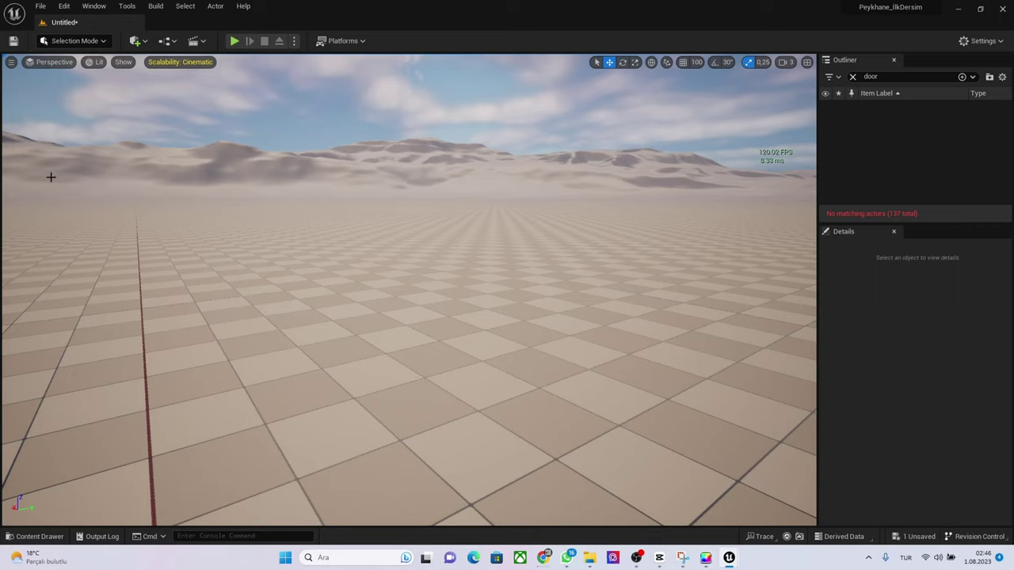
pyautogui.click(135, 43)
pyautogui.moveTo(146, 113)
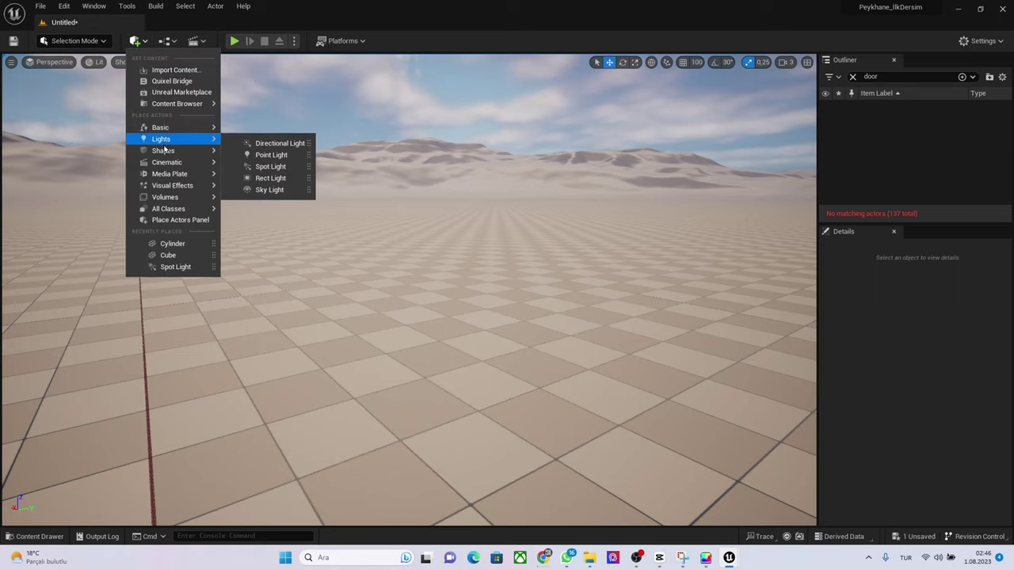
pyautogui.moveTo(166, 153)
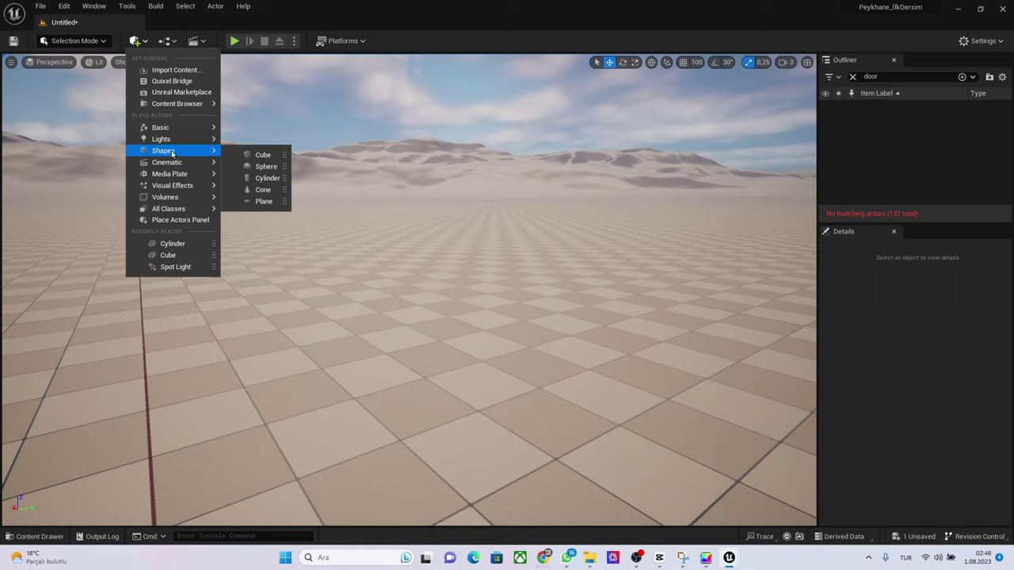
pyautogui.moveTo(262, 154)
pyautogui.mouseDown()
pyautogui.moveTo(354, 331)
pyautogui.moveTo(133, 350)
pyautogui.mouseUp()
pyautogui.press('f')
# Raise the cube along Z, then drop it onto the floor with Shift+End
pyautogui.moveTo(317, 289); pyautogui.dragTo(321, 202)
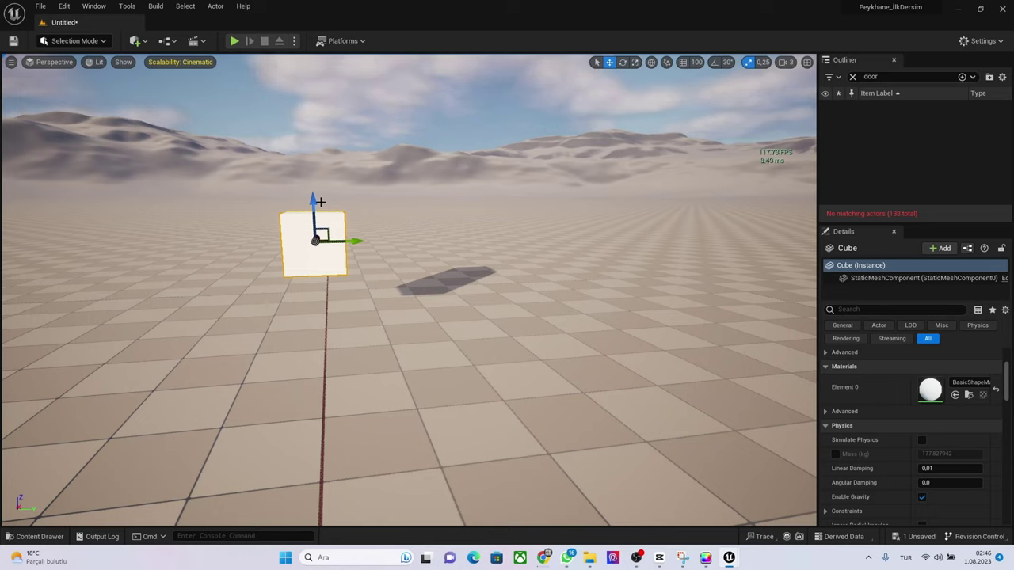
pyautogui.hotkey('shift', 'End')
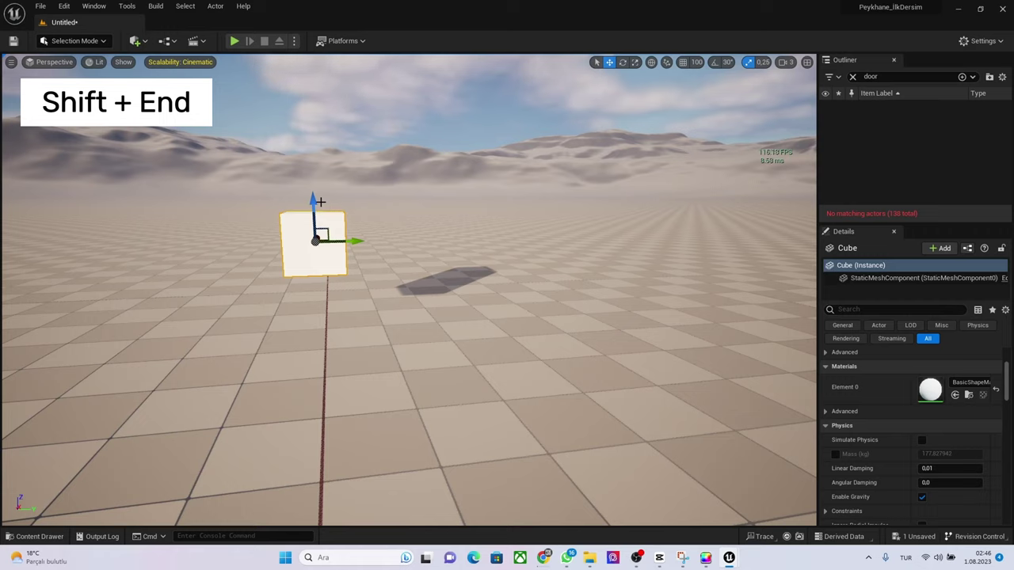
pyautogui.hotkey('shift', 'End')
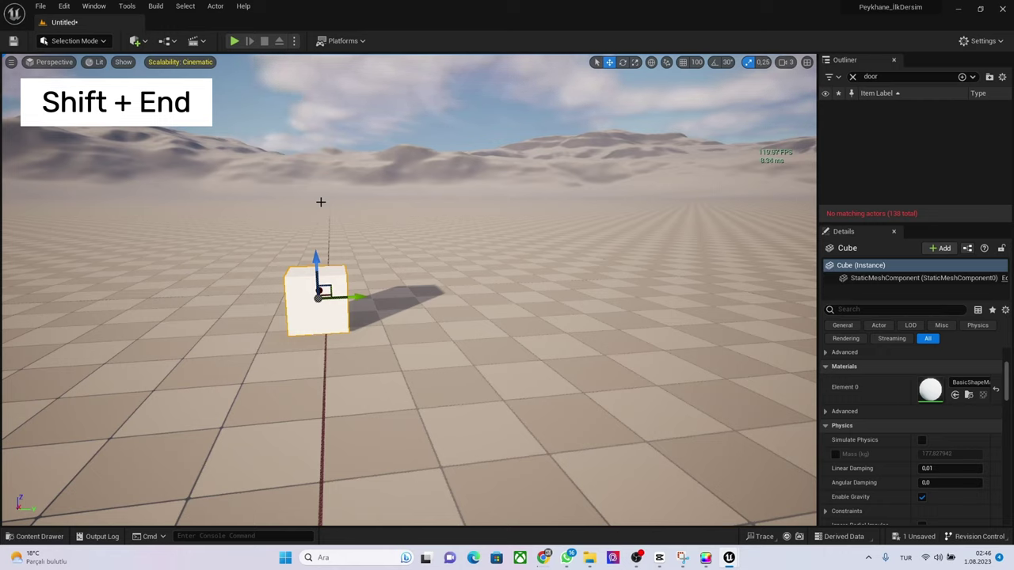
# Undo a misplaced extra cube, then drag in Cube2 and push it flush against the first
pyautogui.click(137, 41)
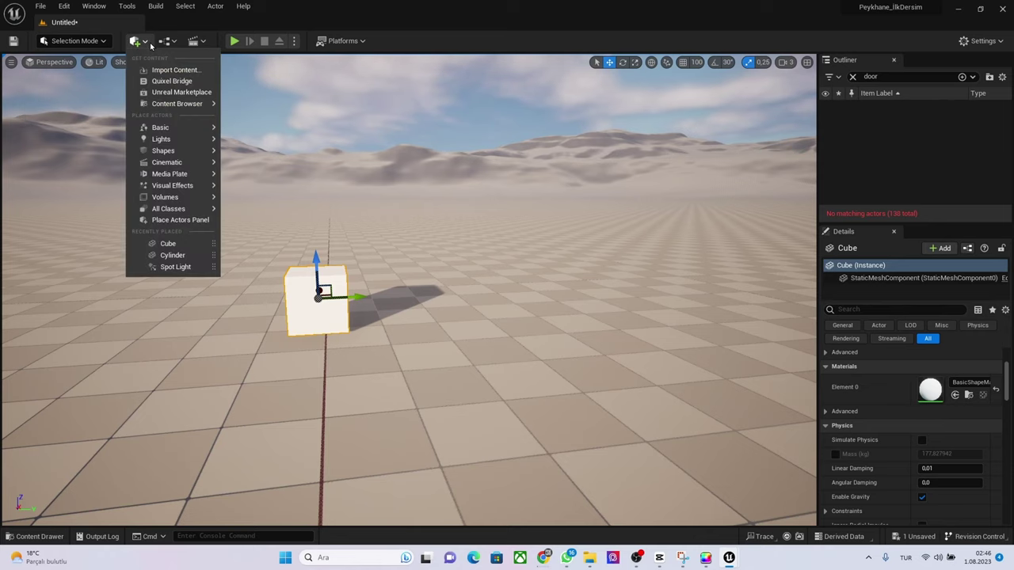
pyautogui.moveTo(209, 150)
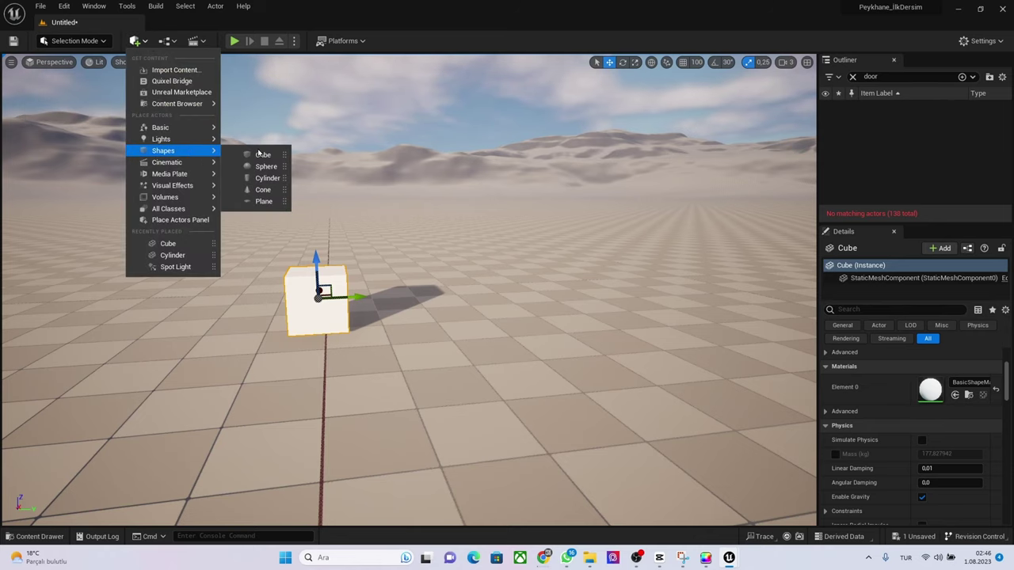
pyautogui.click(261, 154)
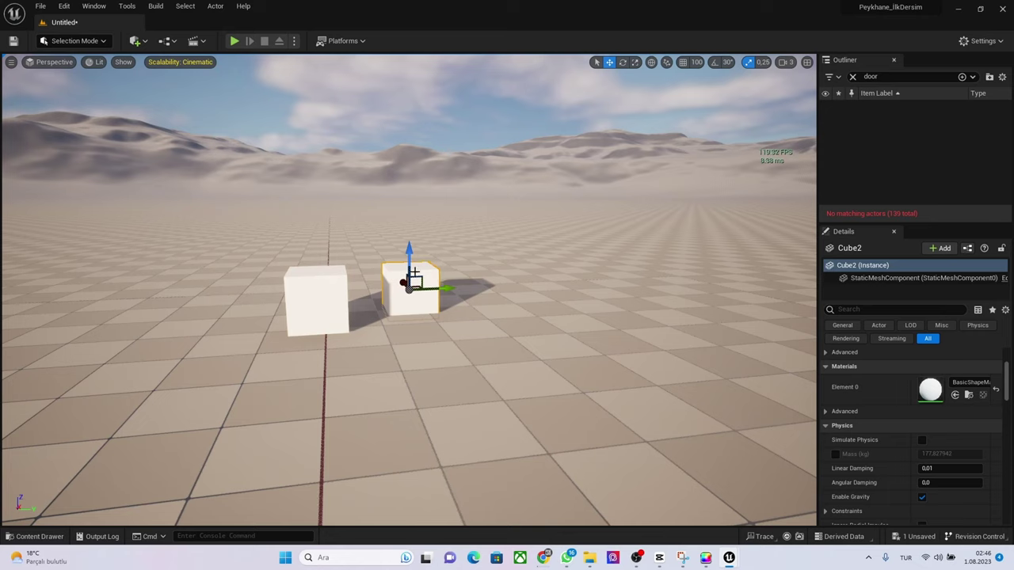
pyautogui.hotkey('ctrl', 'z')
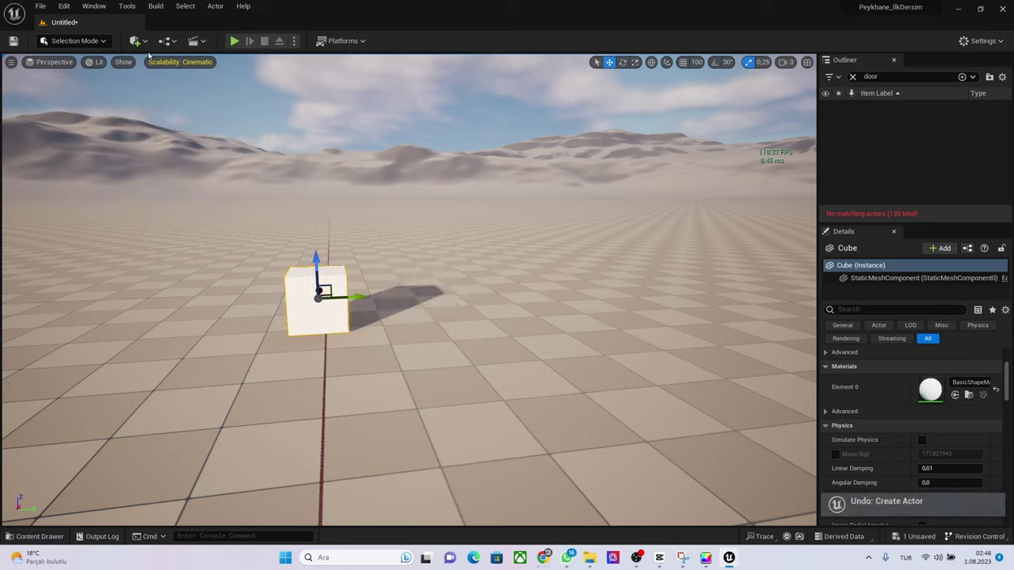
pyautogui.click(136, 41)
pyautogui.moveTo(194, 150)
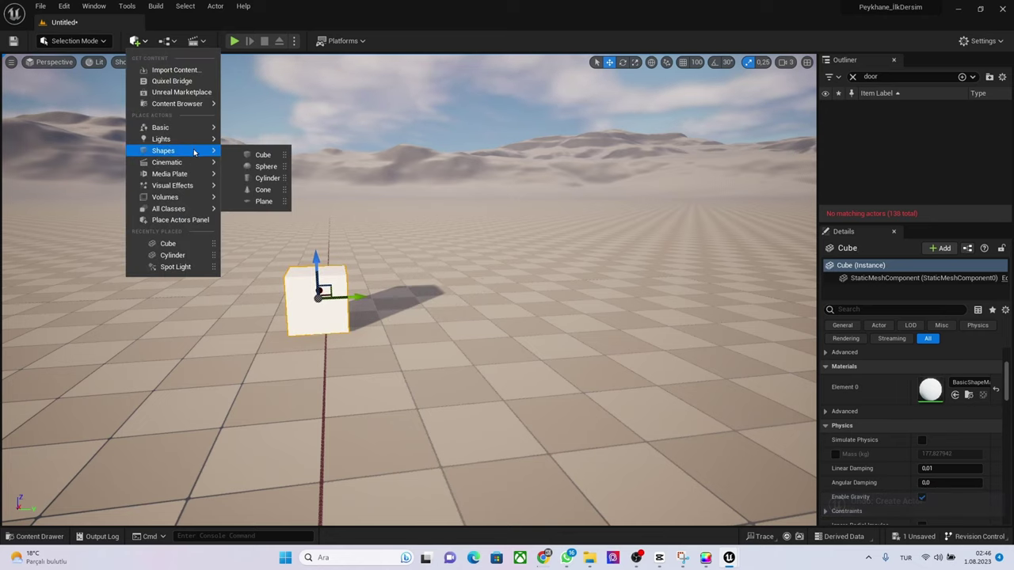
pyautogui.moveTo(261, 154); pyautogui.dragTo(375, 323)
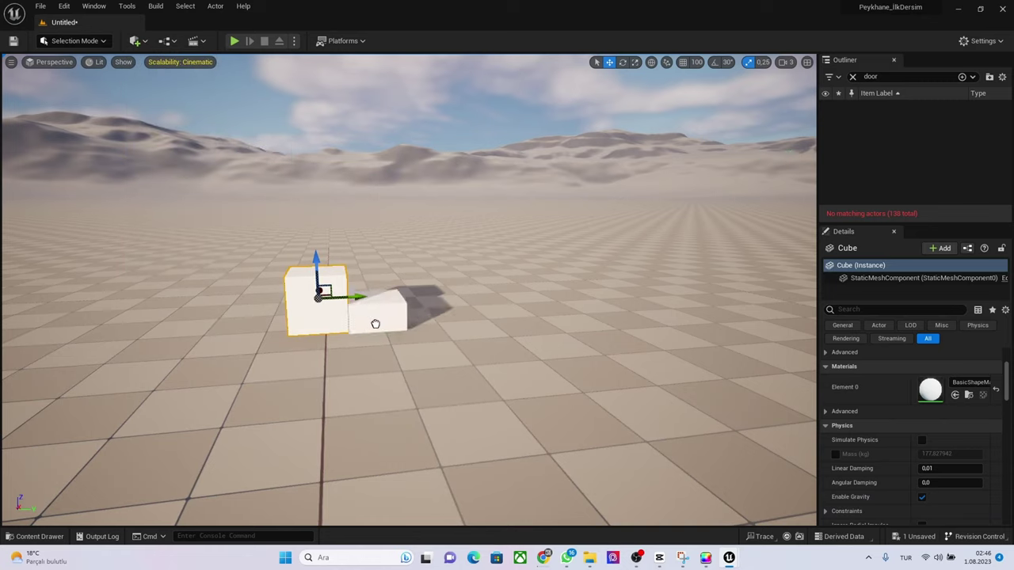
pyautogui.moveTo(376, 324); pyautogui.dragTo(378, 261)
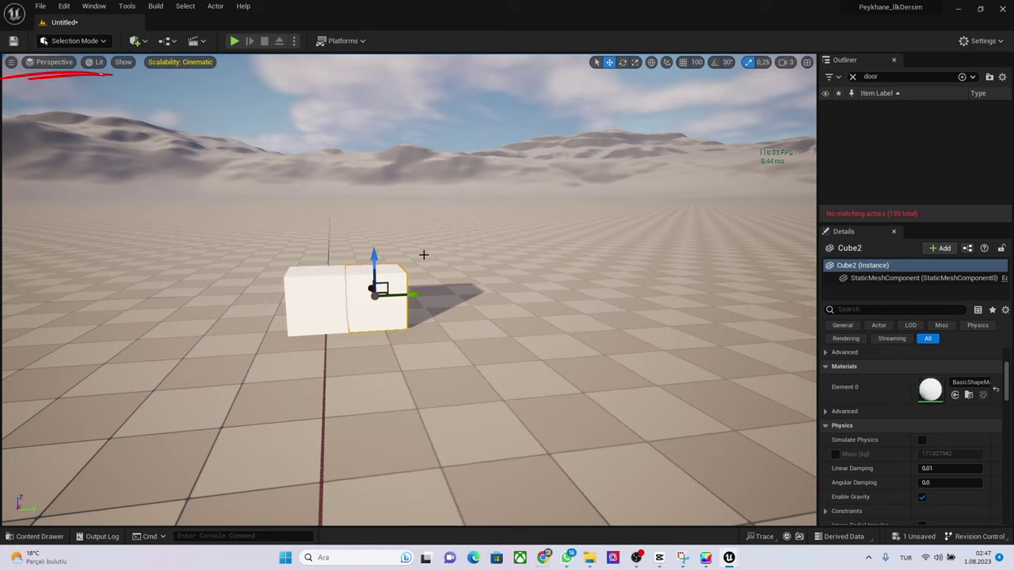
# Switch to Top view, frame the cube, nudge it flush with its neighbour and recentre the view
pyautogui.click(53, 64)
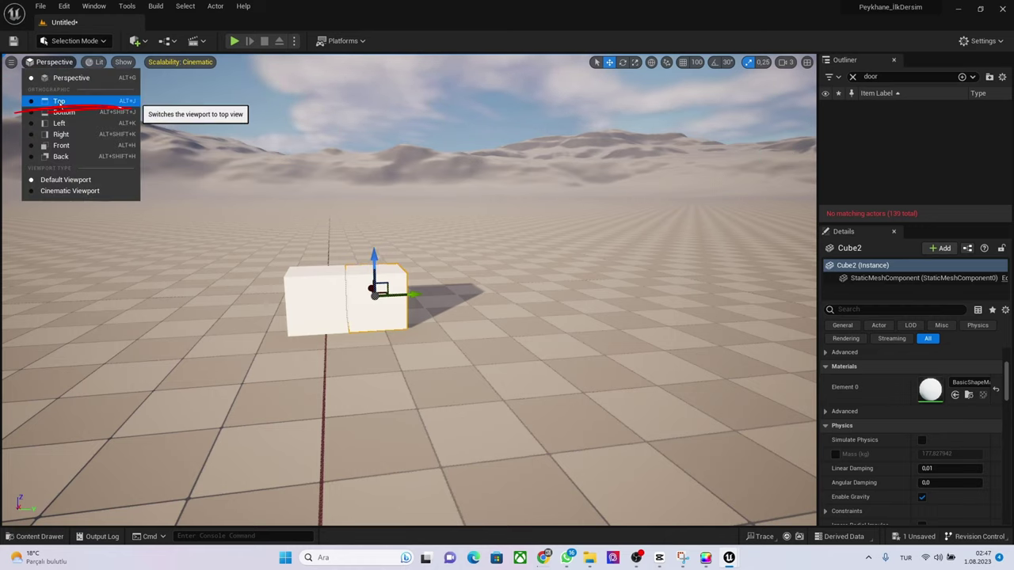
pyautogui.click(62, 102)
pyautogui.press('f')
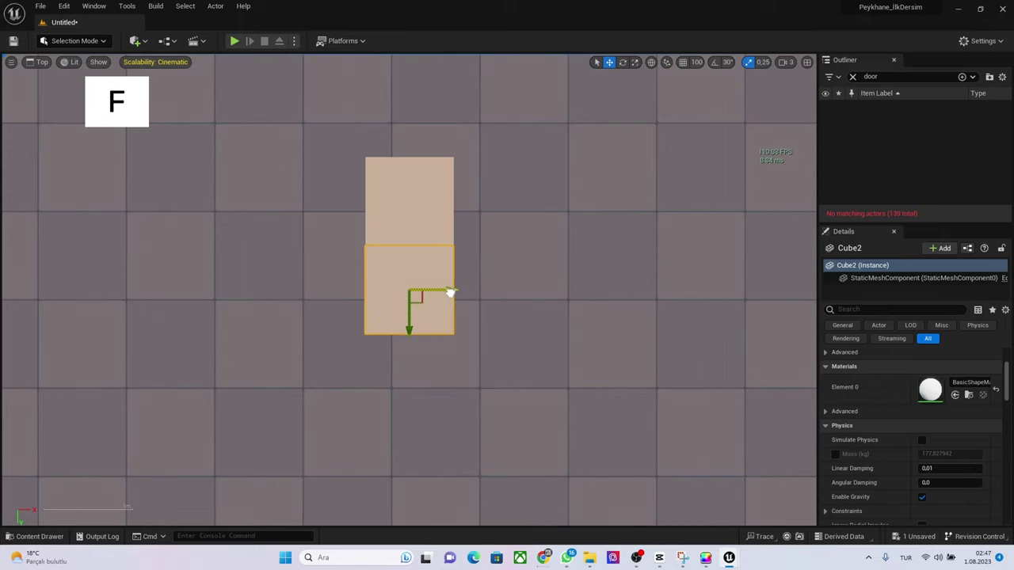
pyautogui.moveTo(450, 291); pyautogui.dragTo(452, 292)
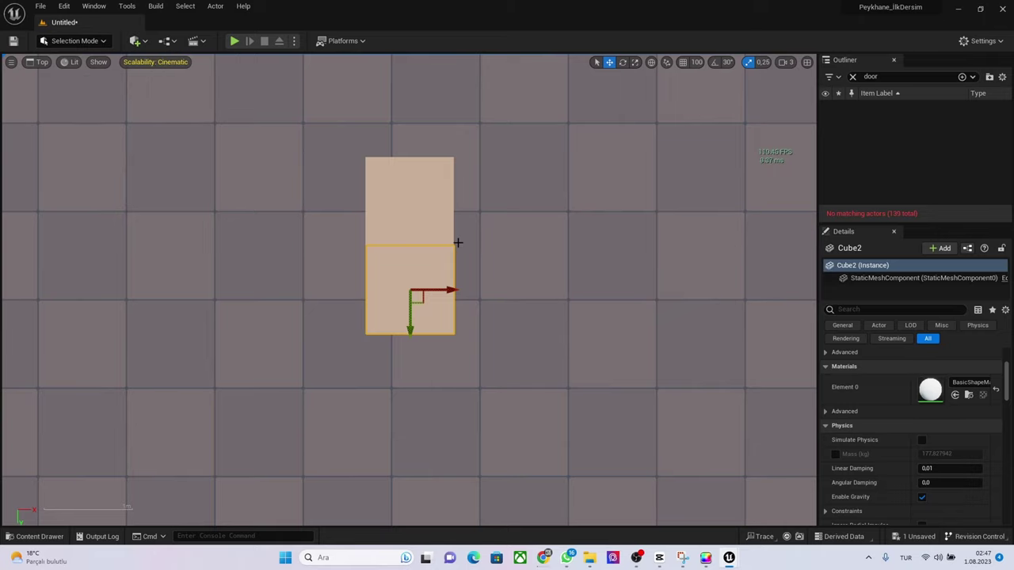
pyautogui.scroll(-3, 473, 264)
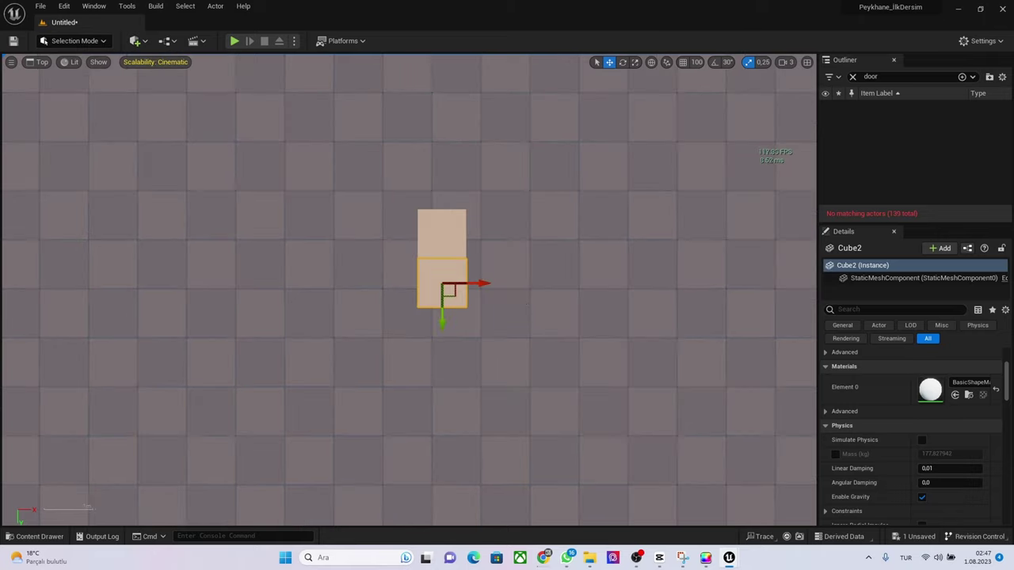
pyautogui.moveTo(527, 307); pyautogui.dragTo(538, 226, button='right')
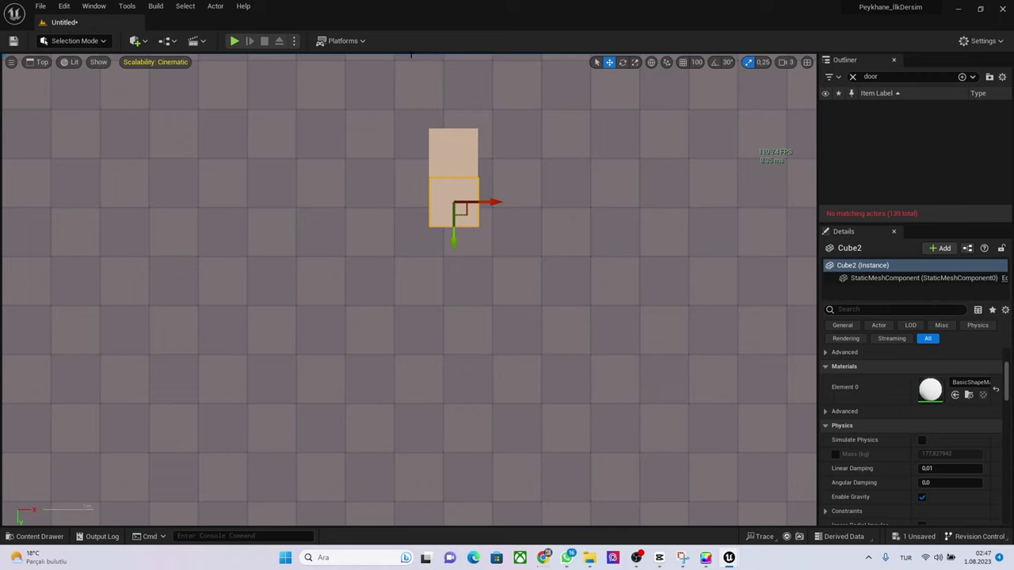
pyautogui.click(136, 41)
pyautogui.moveTo(170, 154)
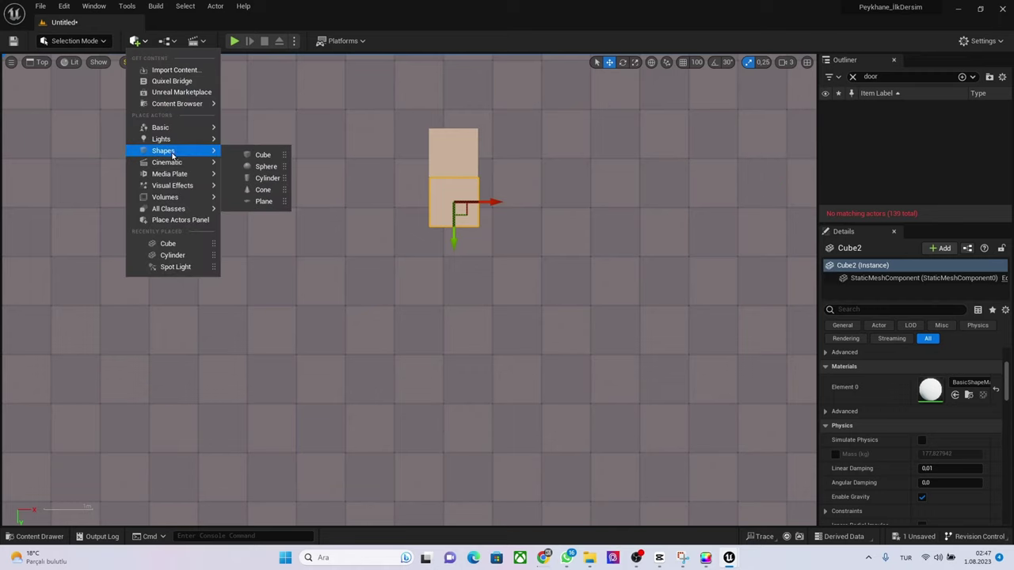
# Alt-drag copies of the cube down the Y axis into a line of six, deleting the last one
pyautogui.click(453, 198)
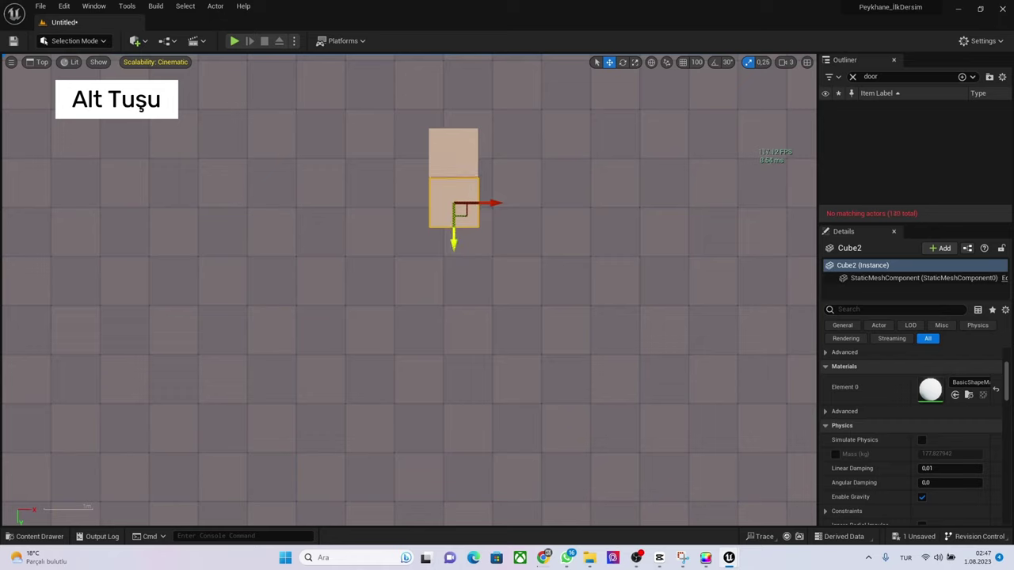
pyautogui.moveTo(460, 240)
pyautogui.keyDown('alt'); pyautogui.mouseDown()
pyautogui.moveTo(460, 312)
pyautogui.moveTo(460, 286)
pyautogui.mouseUp(); pyautogui.keyUp('alt')
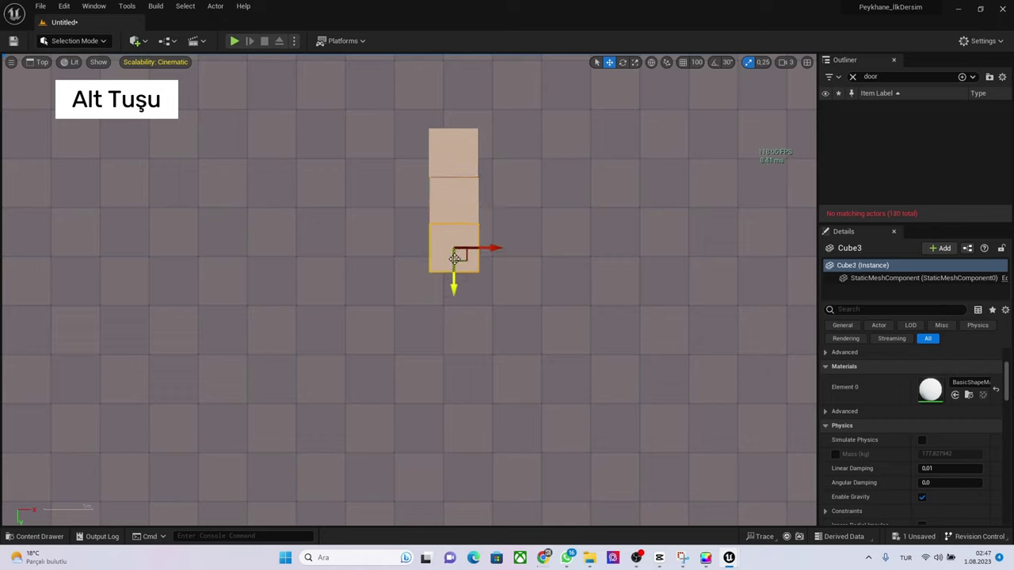
pyautogui.keyDown('alt'); pyautogui.moveTo(454, 249); pyautogui.dragTo(457, 296); pyautogui.keyUp('alt')
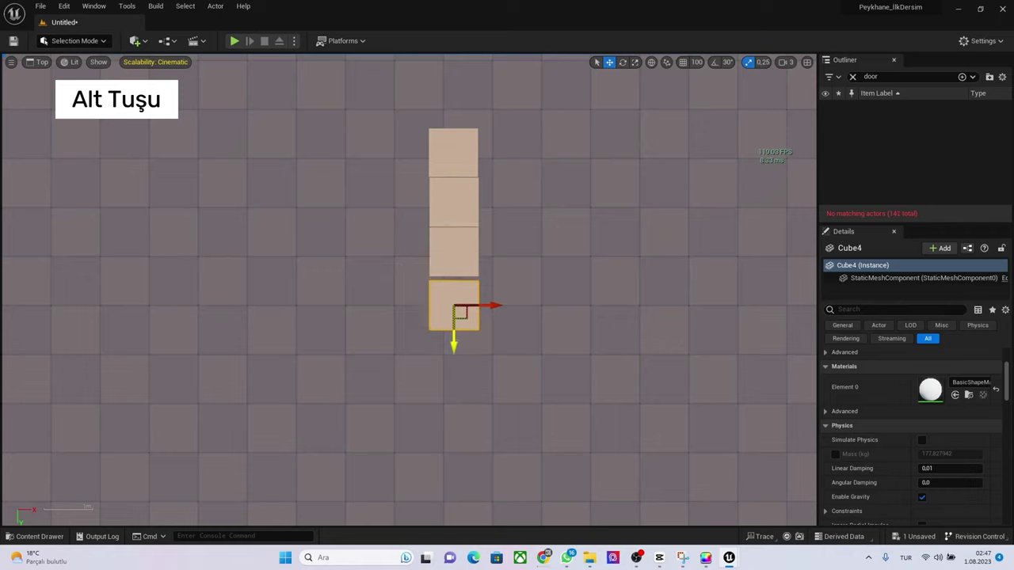
pyautogui.keyDown('alt'); pyautogui.moveTo(454, 337); pyautogui.dragTo(453, 442); pyautogui.keyUp('alt')
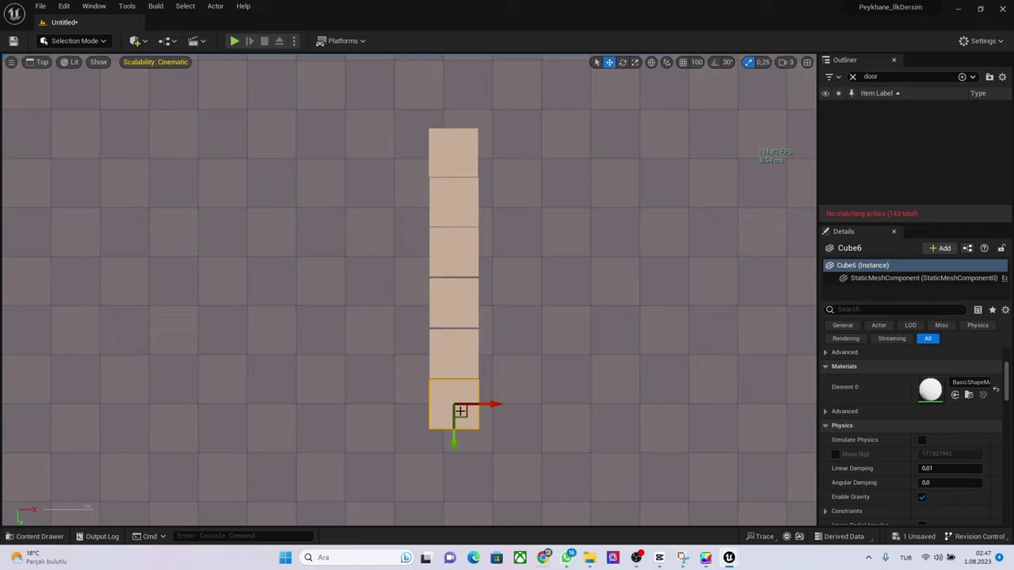
pyautogui.moveTo(454, 420)
pyautogui.keyDown('alt'); pyautogui.mouseDown()
pyautogui.moveTo(454, 479)
pyautogui.moveTo(454, 466)
pyautogui.mouseUp(); pyautogui.keyUp('alt')
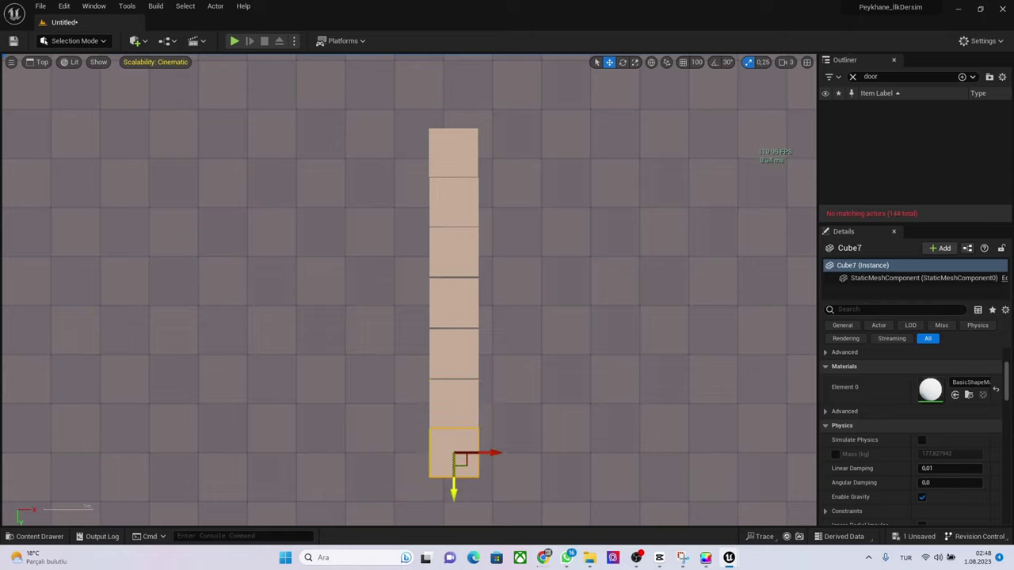
pyautogui.press('Delete')
# Delete the duplicate cubes from the bottom up, leaving only the original cube selected
pyautogui.click(455, 400)
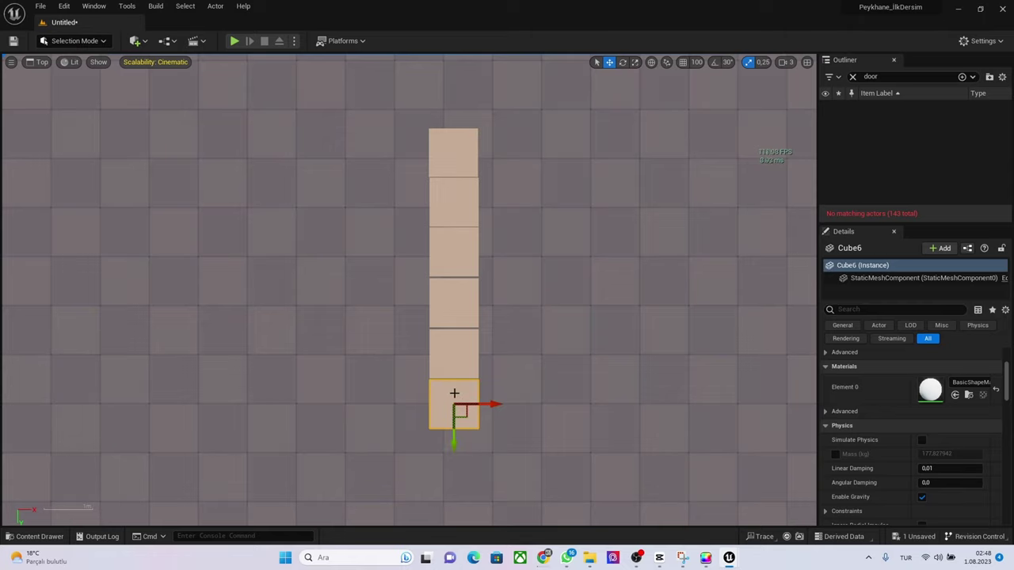
pyautogui.press('Delete')
pyautogui.click(460, 360)
pyautogui.press('Delete')
pyautogui.click(460, 319)
pyautogui.press('Delete')
pyautogui.click(453, 270)
pyautogui.press('Delete')
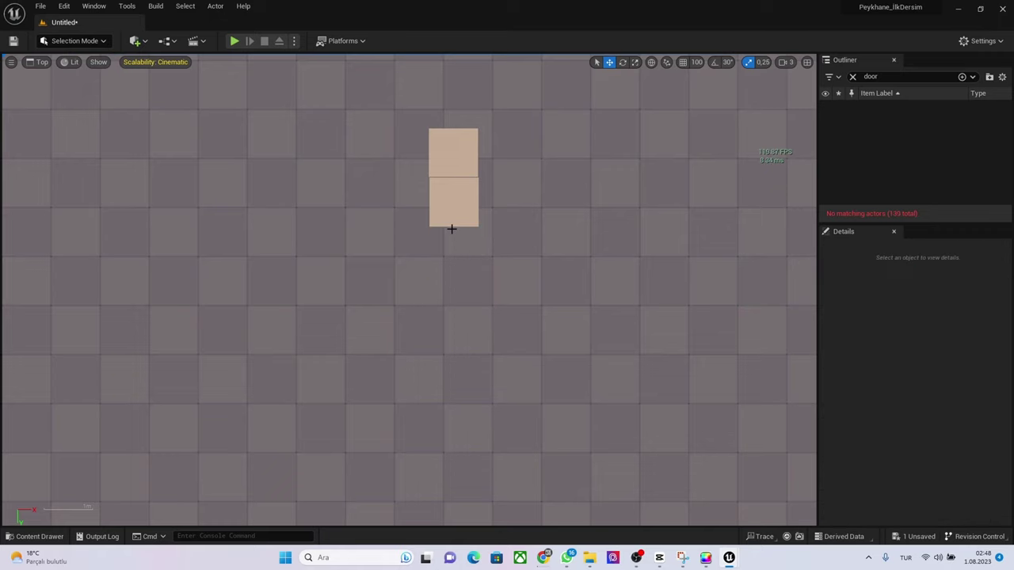
pyautogui.click(453, 205)
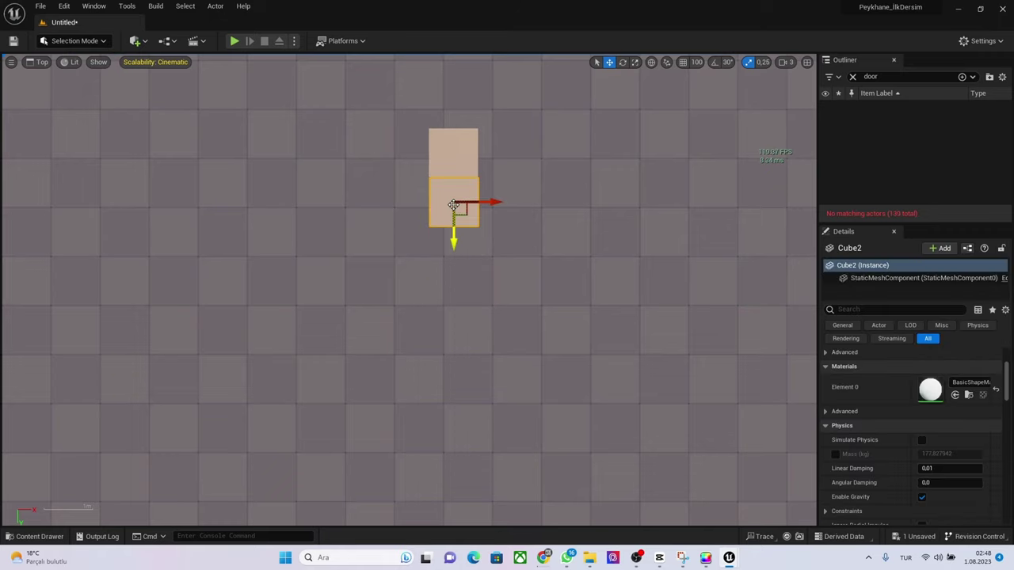
pyautogui.press('Delete')
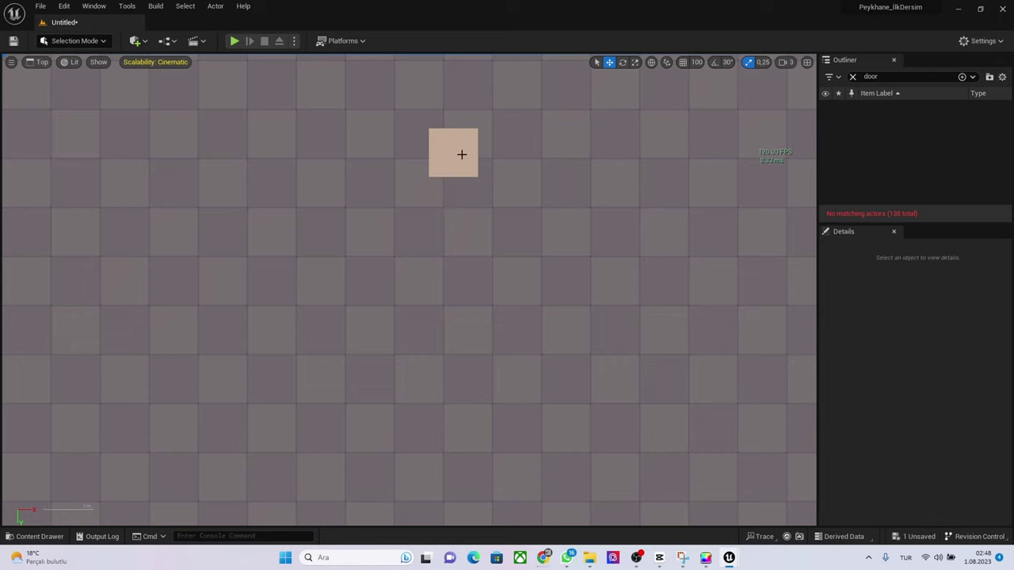
pyautogui.click(463, 159)
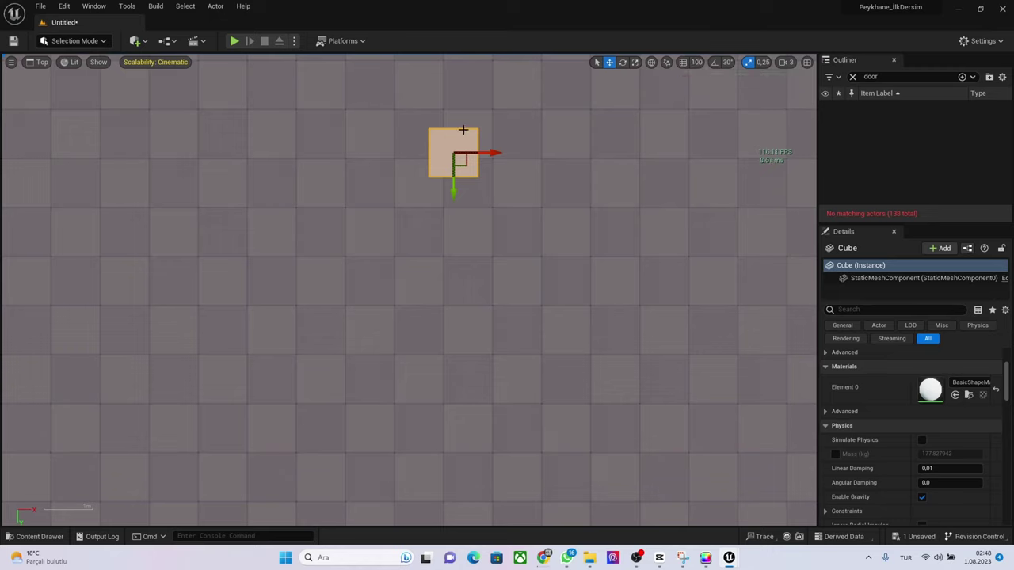
# Turn on grid snapping at 100 and Alt-drag copies of the cube down the column
pyautogui.click(697, 65)
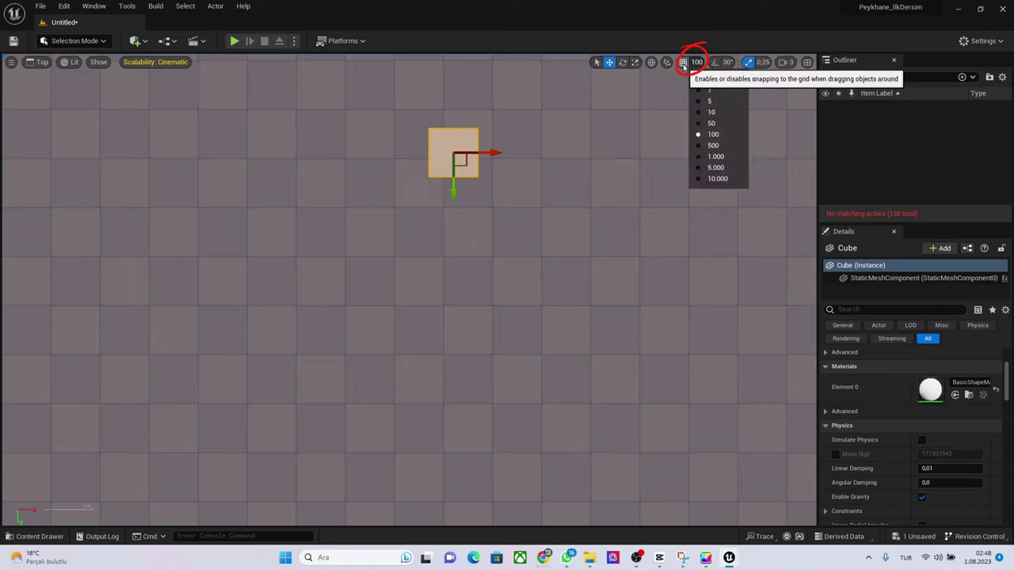
pyautogui.click(684, 67)
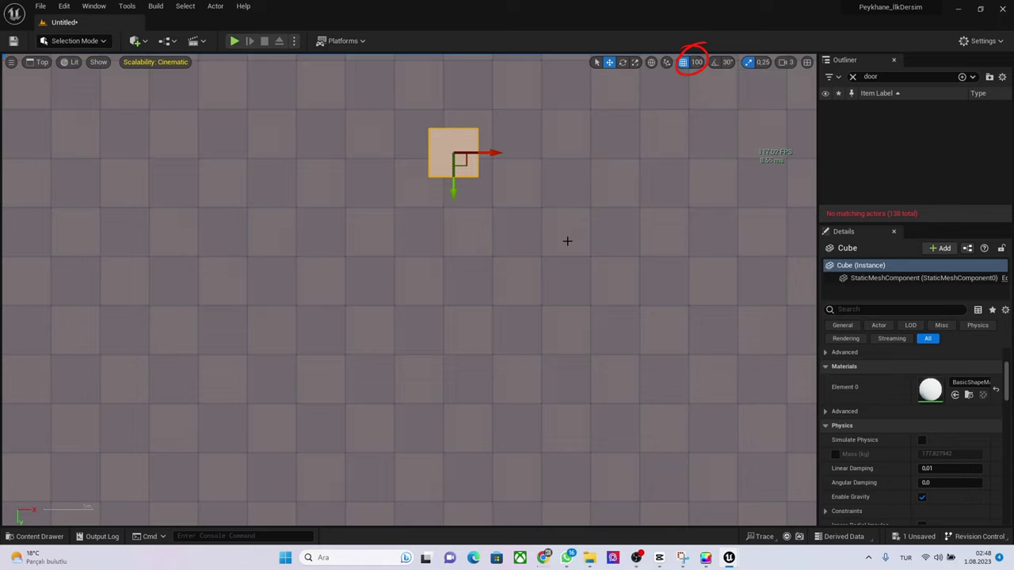
pyautogui.keyDown('alt'); pyautogui.moveTo(455, 190); pyautogui.dragTo(454, 240); pyautogui.keyUp('alt')
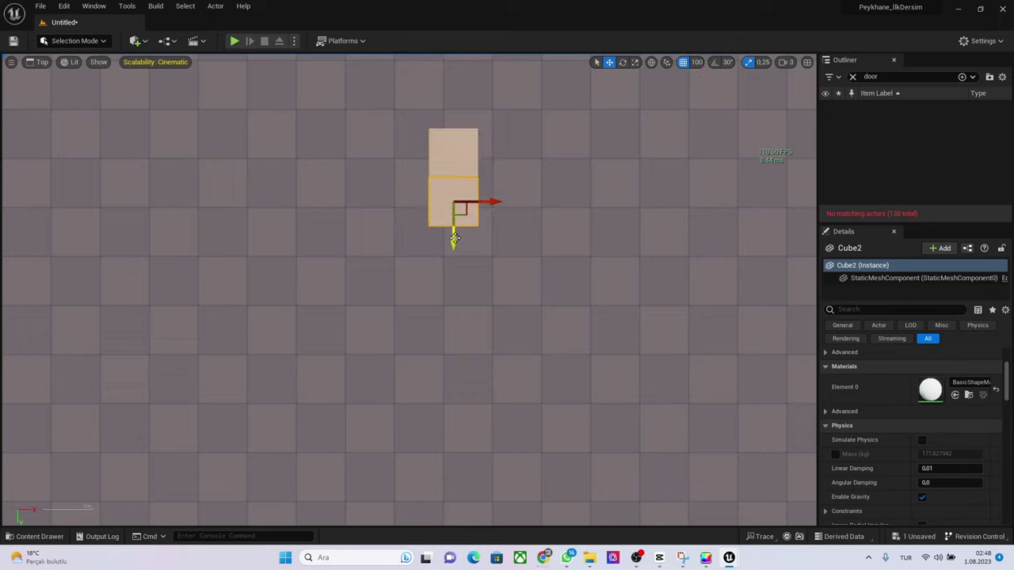
pyautogui.keyDown('alt'); pyautogui.moveTo(456, 198); pyautogui.dragTo(453, 294); pyautogui.keyUp('alt')
pyautogui.keyDown('alt'); pyautogui.moveTo(453, 339); pyautogui.dragTo(453, 437); pyautogui.keyUp('alt')
# Duplicate the bottom cube to extend the strip to Cube9, then return to Perspective view
pyautogui.click(457, 153)
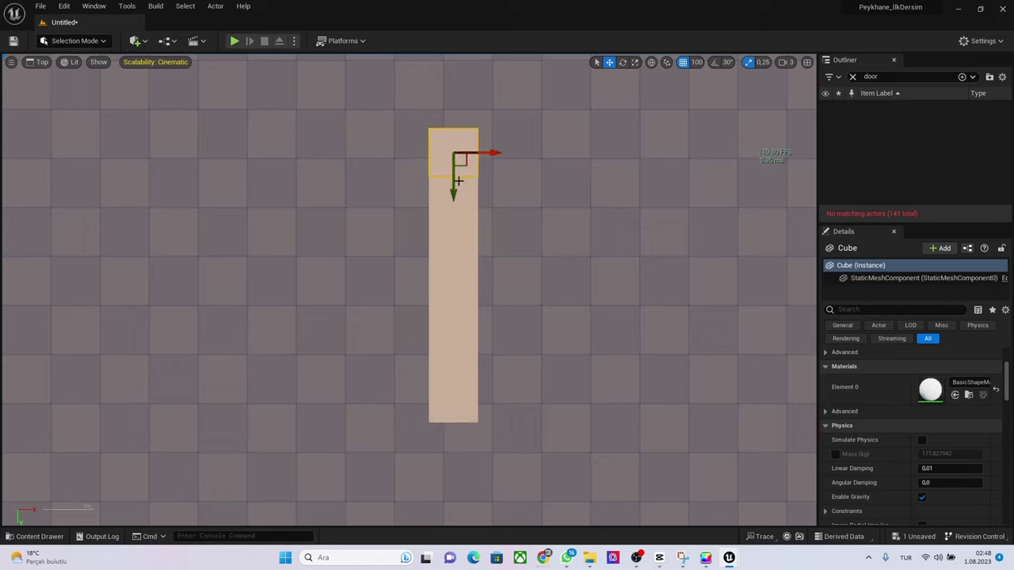
pyautogui.click(459, 196)
pyautogui.click(442, 255)
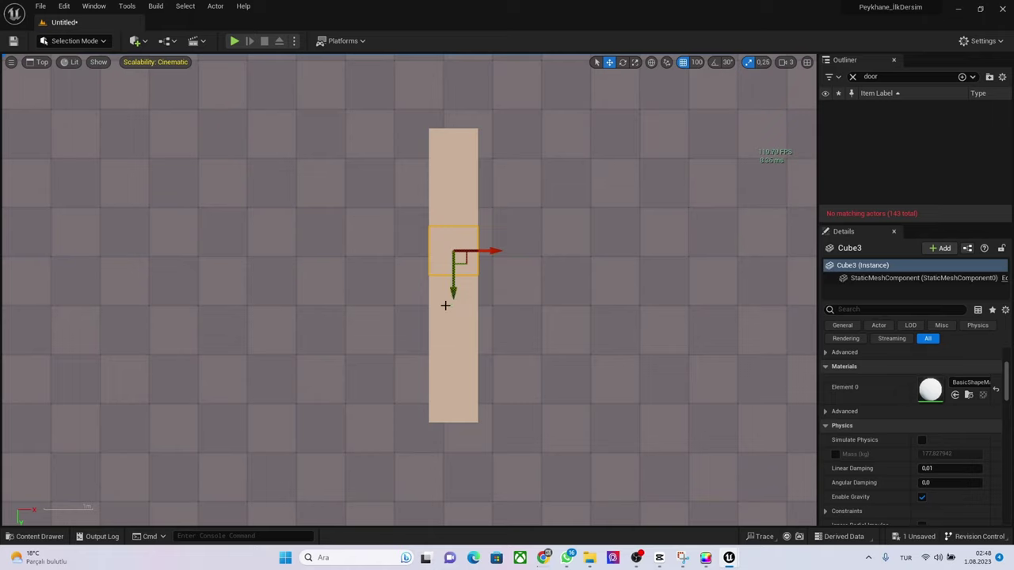
pyautogui.click(446, 307)
pyautogui.click(448, 349)
pyautogui.click(467, 396)
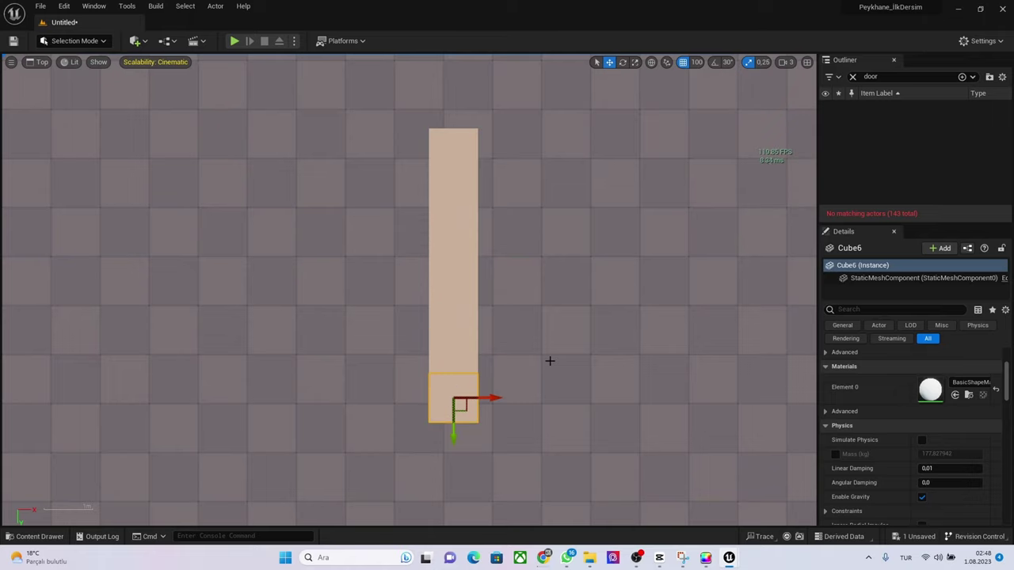
pyautogui.moveTo(549, 360); pyautogui.dragTo(555, 245, button='right')
pyautogui.keyDown('alt'); pyautogui.moveTo(464, 303); pyautogui.dragTo(465, 449); pyautogui.keyUp('alt')
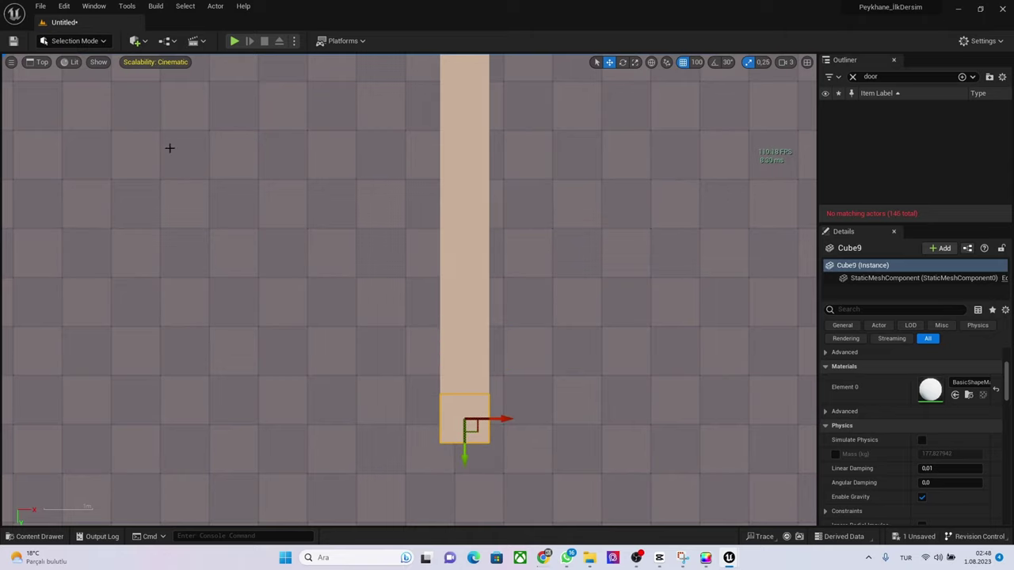
pyautogui.click(37, 62)
pyautogui.click(49, 78)
# Select all nine cubes of the row and Alt-drag a copy along X, leaving a short gap
pyautogui.moveTo(359, 194)
pyautogui.mouseDown(button='right')
pyautogui.moveTo(348, 170)
pyautogui.moveTo(376, 170)
pyautogui.mouseUp(button='right')
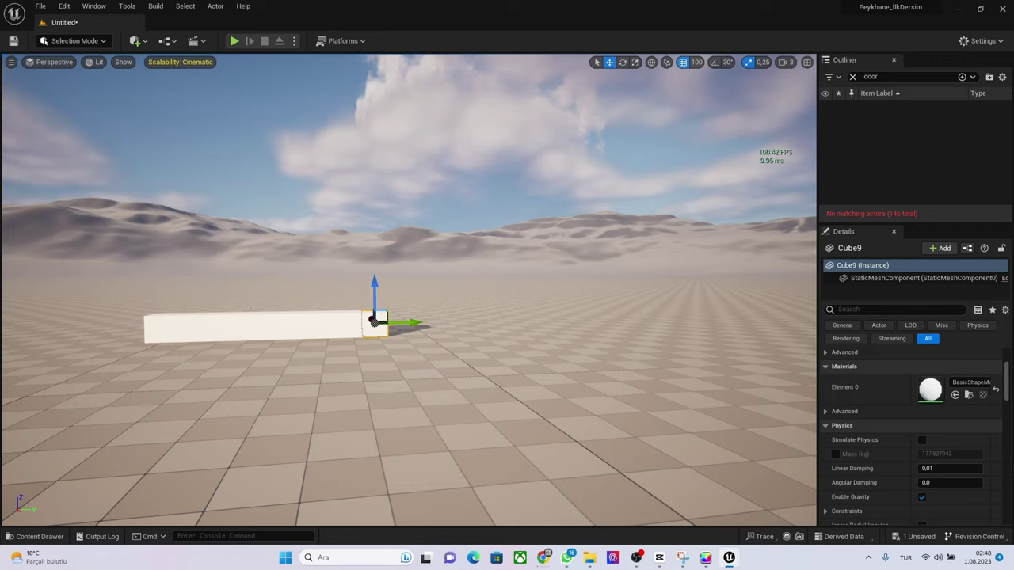
pyautogui.click(288, 332)
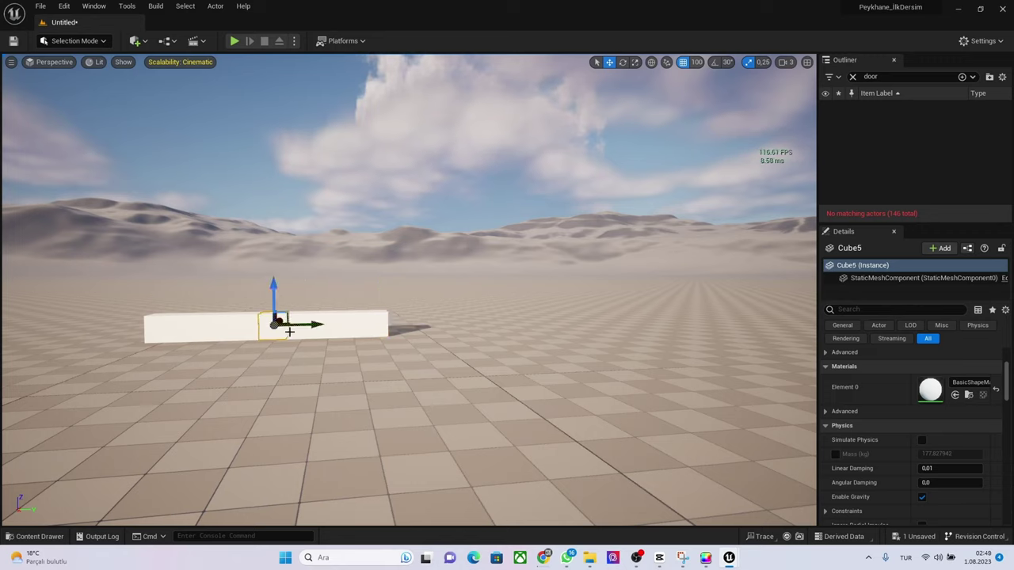
pyautogui.click(377, 326)
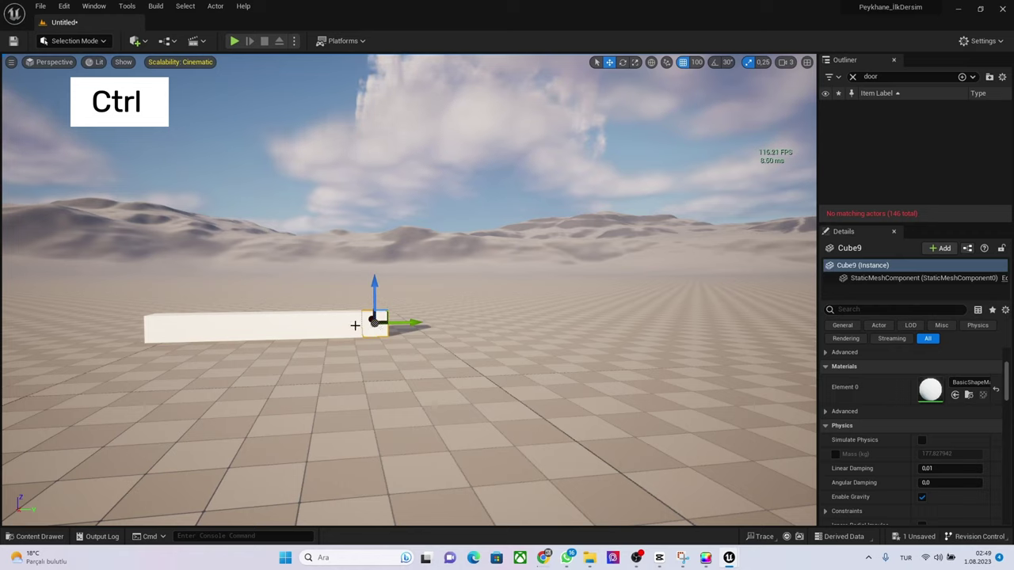
pyautogui.keyDown('ctrl'); pyautogui.click(350, 326); pyautogui.keyUp('ctrl')
pyautogui.keyDown('ctrl'); pyautogui.click(329, 324); pyautogui.keyUp('ctrl')
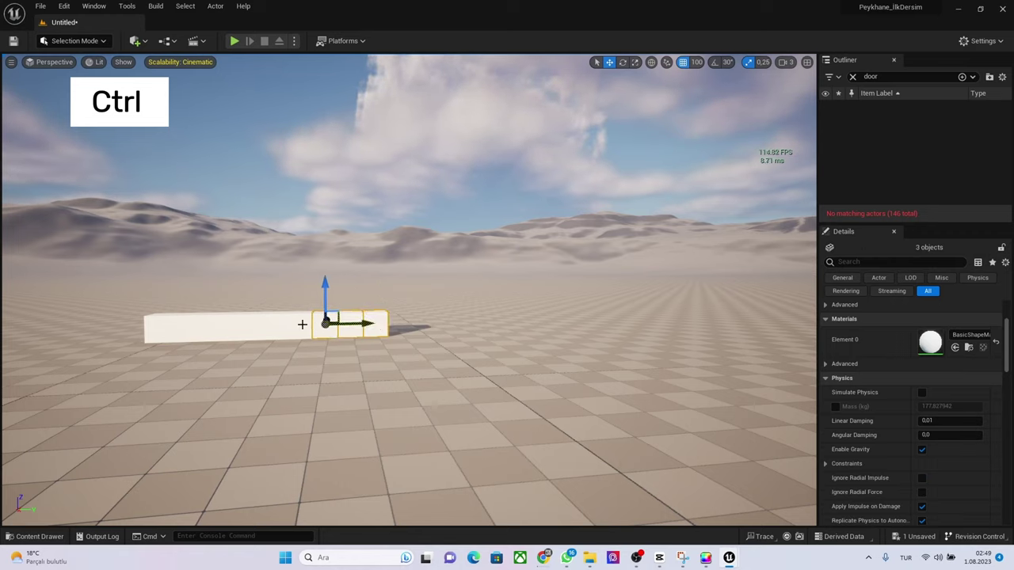
pyautogui.keyDown('ctrl'); pyautogui.click(301, 324); pyautogui.keyUp('ctrl')
pyautogui.keyDown('ctrl'); pyautogui.click(273, 325); pyautogui.keyUp('ctrl')
pyautogui.keyDown('ctrl'); pyautogui.click(236, 326); pyautogui.keyUp('ctrl')
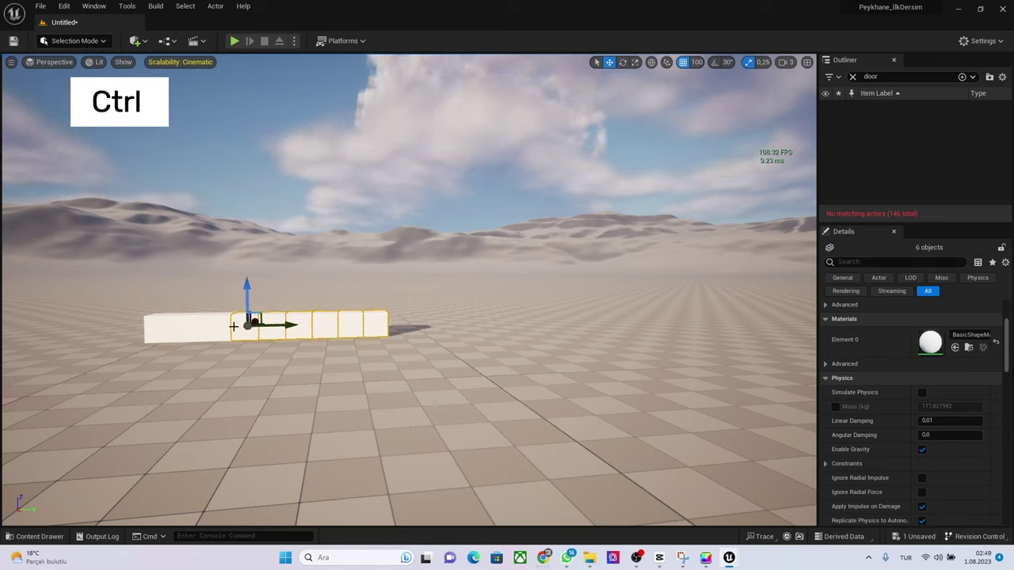
pyautogui.keyDown('ctrl'); pyautogui.click(215, 325); pyautogui.keyUp('ctrl')
pyautogui.keyDown('ctrl'); pyautogui.click(185, 328); pyautogui.keyUp('ctrl')
pyautogui.keyDown('ctrl'); pyautogui.click(159, 327); pyautogui.keyUp('ctrl')
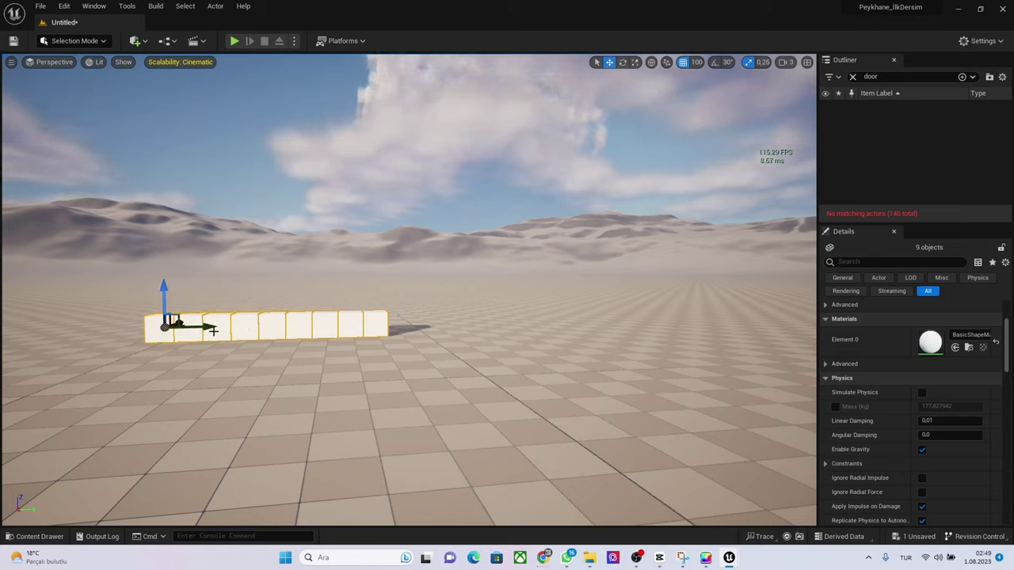
pyautogui.moveTo(213, 331)
pyautogui.keyDown('alt'); pyautogui.mouseDown()
pyautogui.moveTo(411, 339)
pyautogui.moveTo(674, 324)
pyautogui.moveTo(613, 333)
pyautogui.moveTo(636, 333)
pyautogui.mouseUp(); pyautogui.keyUp('alt')
pyautogui.moveTo(650, 332); pyautogui.dragTo(680, 326)
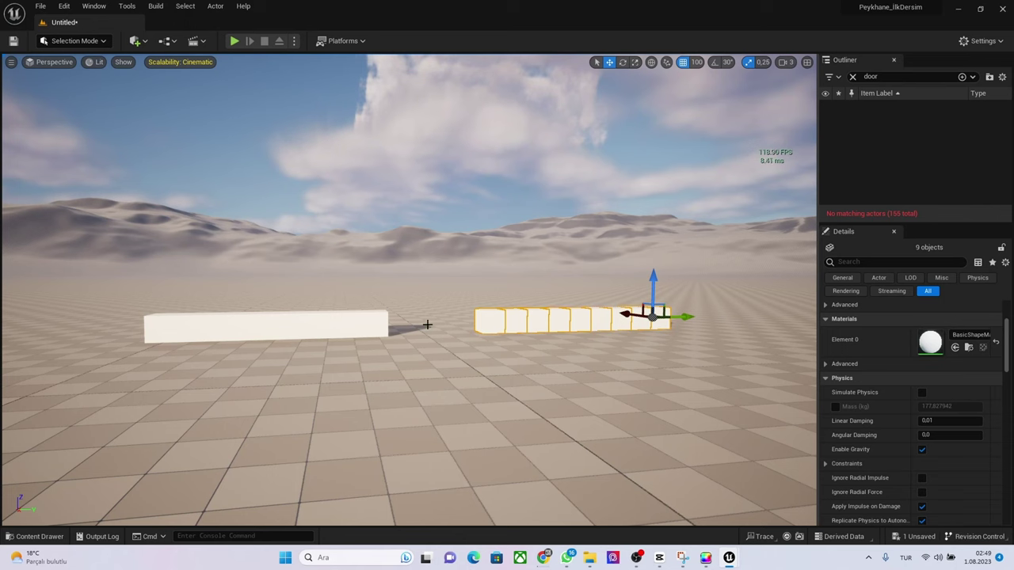
# Deselect the cubes, clear the 'door' filter from the Outliner and enlarge the actor list
pyautogui.click(451, 339)
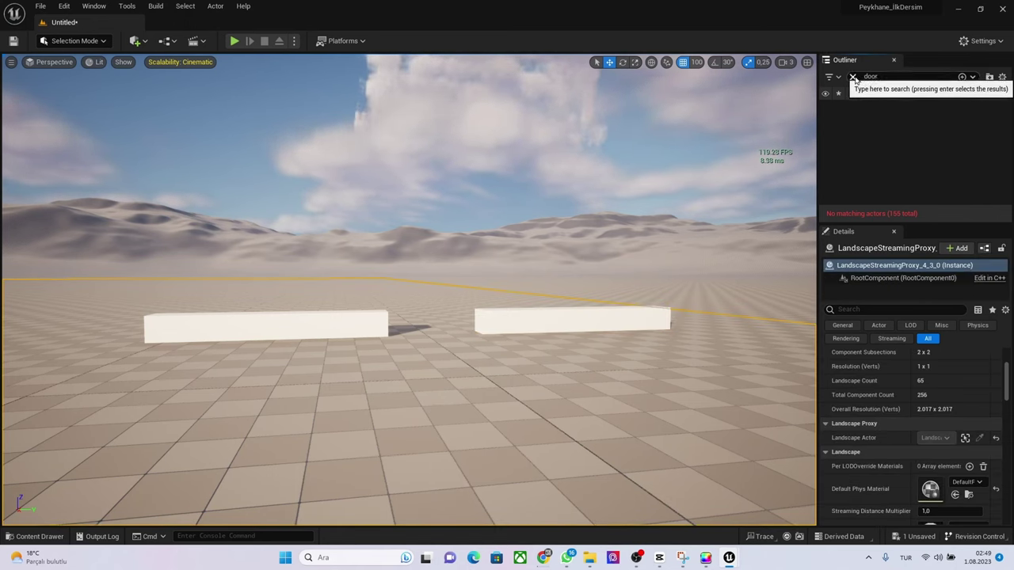
pyautogui.click(853, 76)
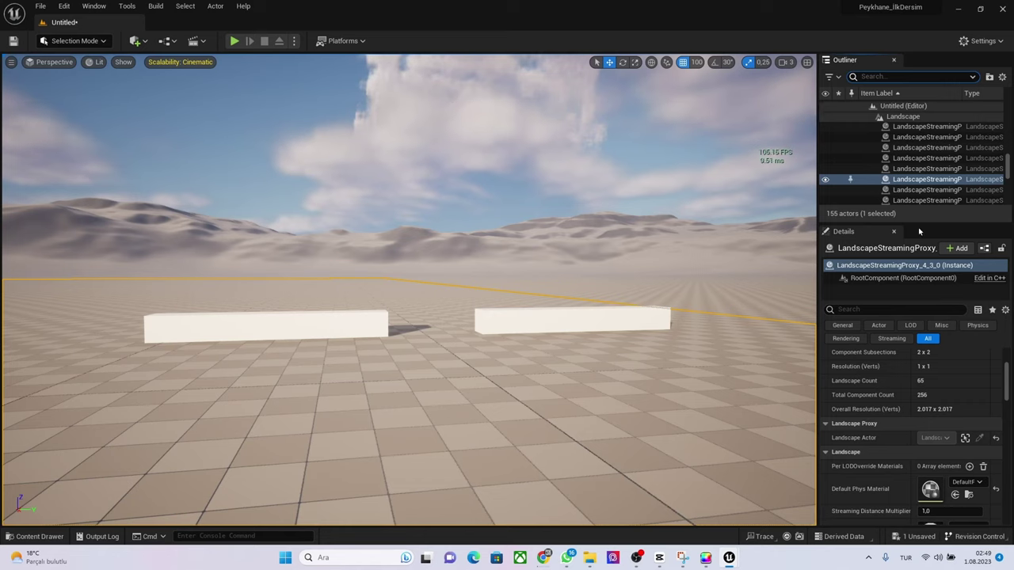
pyautogui.moveTo(919, 224); pyautogui.dragTo(919, 407)
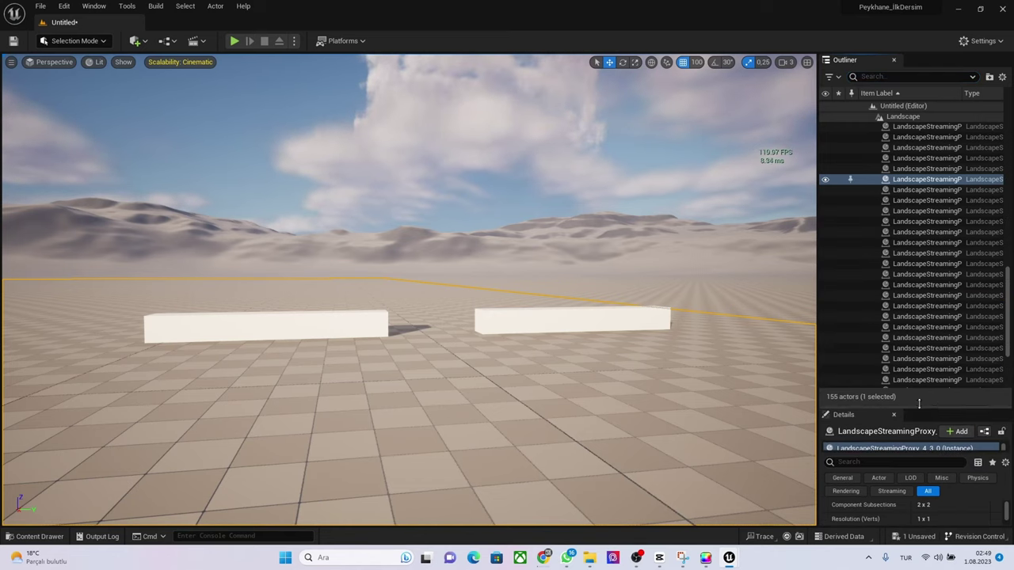
# Select all nine cubes of the right row, starting from Cube18, excluding the ground
pyautogui.click(653, 312)
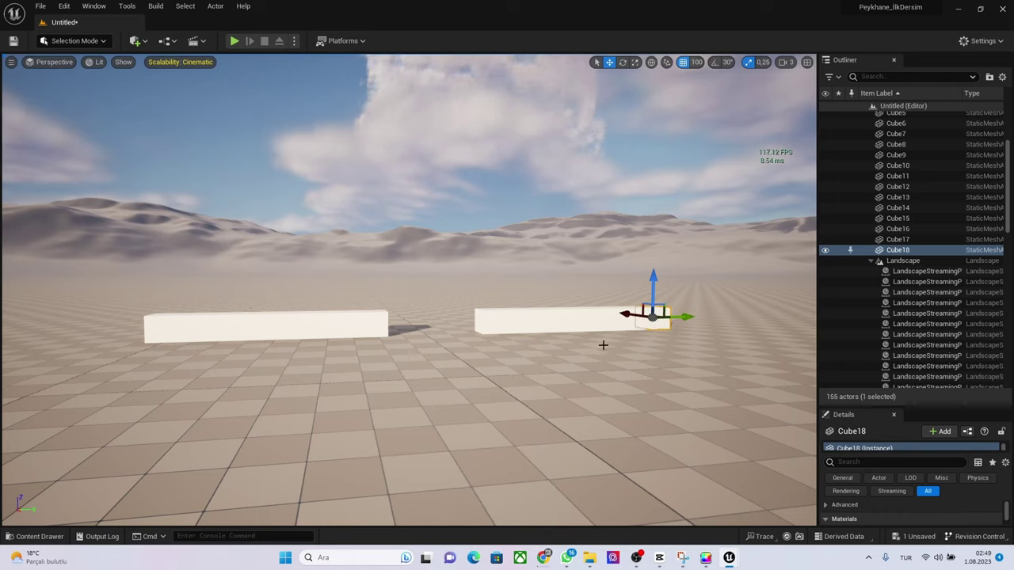
pyautogui.keyDown('ctrl'); pyautogui.click(626, 320); pyautogui.keyUp('ctrl')
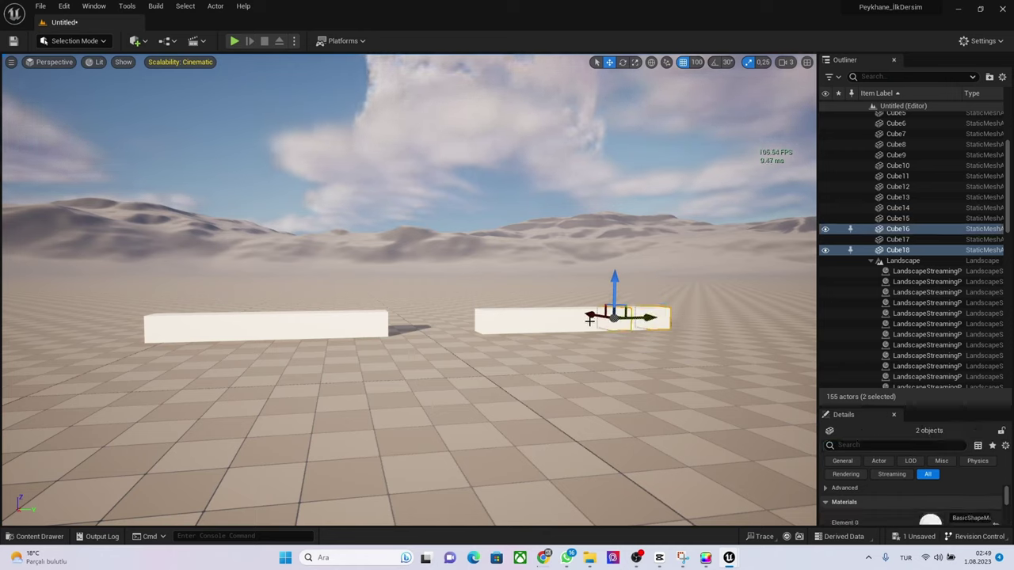
pyautogui.keyDown('ctrl'); pyautogui.click(614, 327); pyautogui.keyUp('ctrl')
pyautogui.keyDown('ctrl'); pyautogui.click(593, 323); pyautogui.keyUp('ctrl')
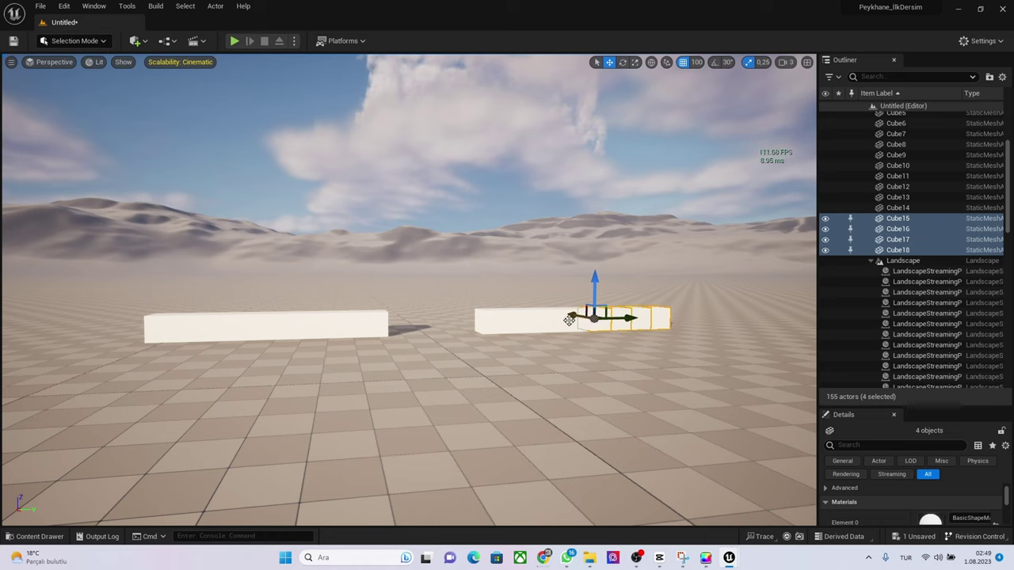
pyautogui.keyDown('ctrl'); pyautogui.click(548, 323); pyautogui.keyUp('ctrl')
pyautogui.keyDown('ctrl'); pyautogui.click(566, 325); pyautogui.keyUp('ctrl')
pyautogui.keyDown('ctrl'); pyautogui.click(535, 323); pyautogui.keyUp('ctrl')
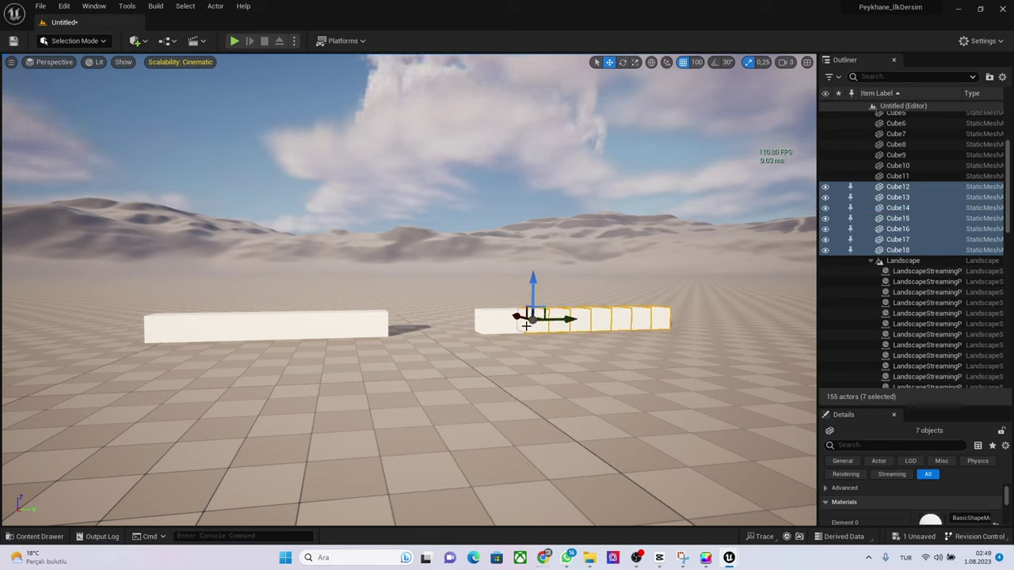
pyautogui.keyDown('ctrl'); pyautogui.click(516, 324); pyautogui.keyUp('ctrl')
pyautogui.keyDown('ctrl'); pyautogui.click(495, 324); pyautogui.keyUp('ctrl')
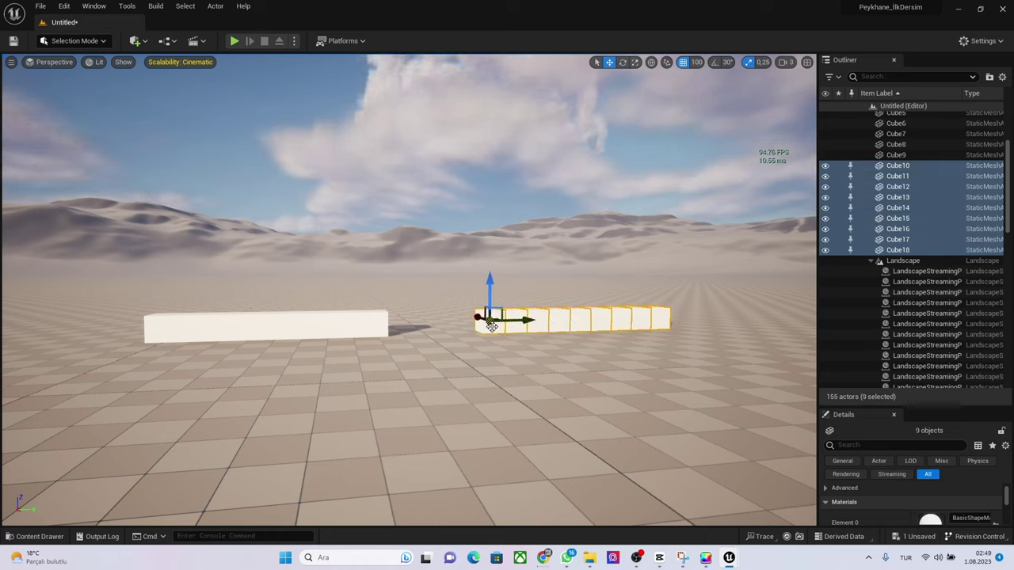
pyautogui.keyDown('ctrl'); pyautogui.click(385, 322); pyautogui.keyUp('ctrl')
pyautogui.keyDown('ctrl'); pyautogui.click(402, 313); pyautogui.keyUp('ctrl')
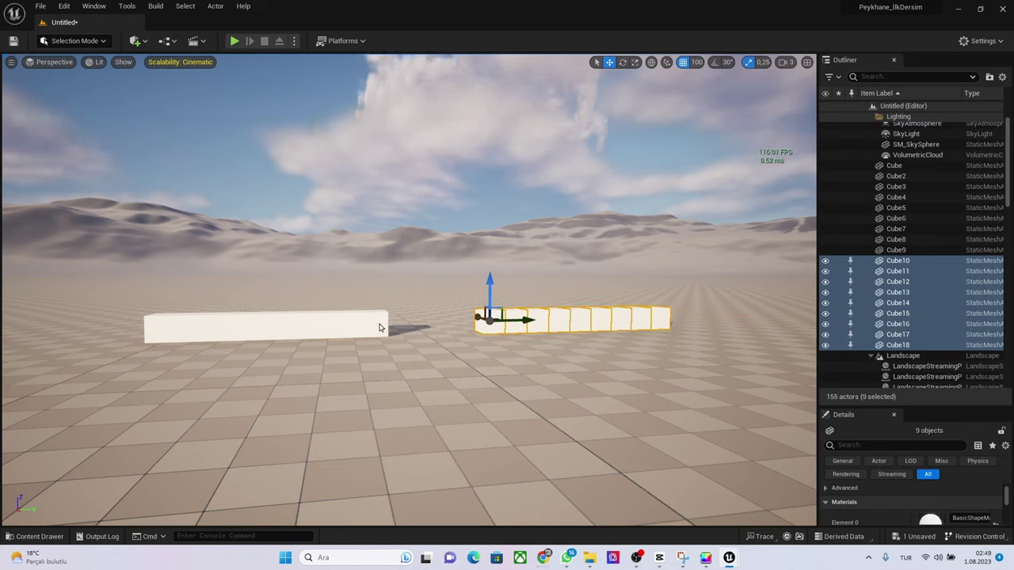
# Add the nine left-row cubes, Cube9 down to the first Cube, to the selection
pyautogui.keyDown('ctrl'); pyautogui.click(378, 320); pyautogui.keyUp('ctrl')
pyautogui.keyDown('ctrl'); pyautogui.click(354, 325); pyautogui.keyUp('ctrl')
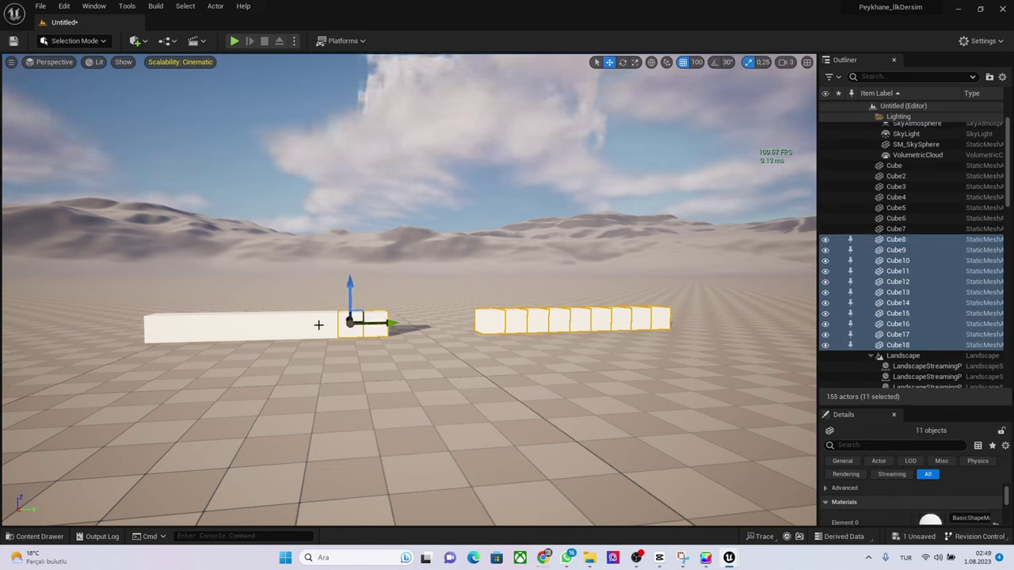
pyautogui.keyDown('ctrl'); pyautogui.click(320, 326); pyautogui.keyUp('ctrl')
pyautogui.keyDown('ctrl'); pyautogui.click(293, 325); pyautogui.keyUp('ctrl')
pyautogui.keyDown('ctrl'); pyautogui.click(268, 325); pyautogui.keyUp('ctrl')
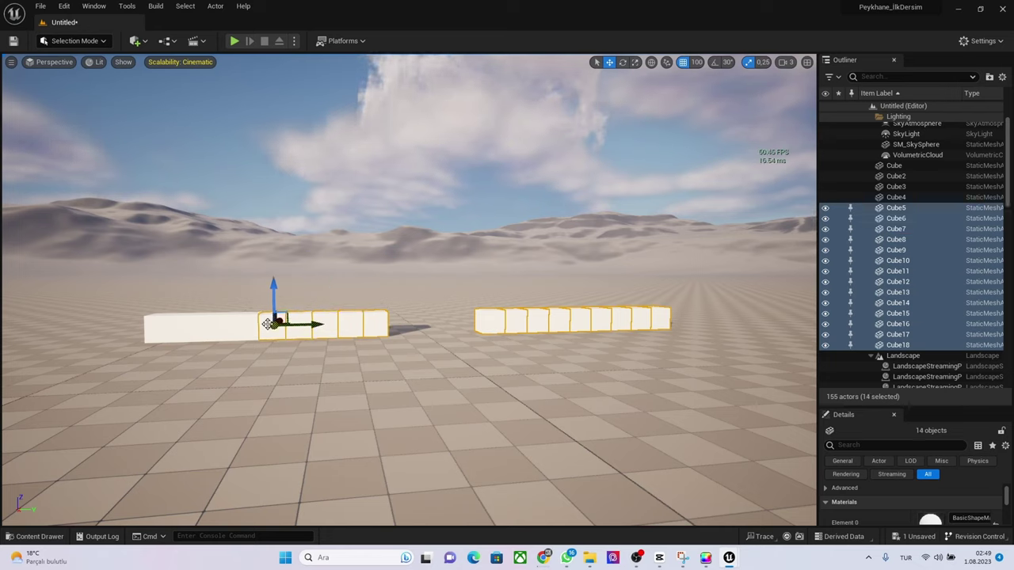
pyautogui.keyDown('ctrl'); pyautogui.click(242, 331); pyautogui.keyUp('ctrl')
pyautogui.keyDown('ctrl'); pyautogui.click(216, 329); pyautogui.keyUp('ctrl')
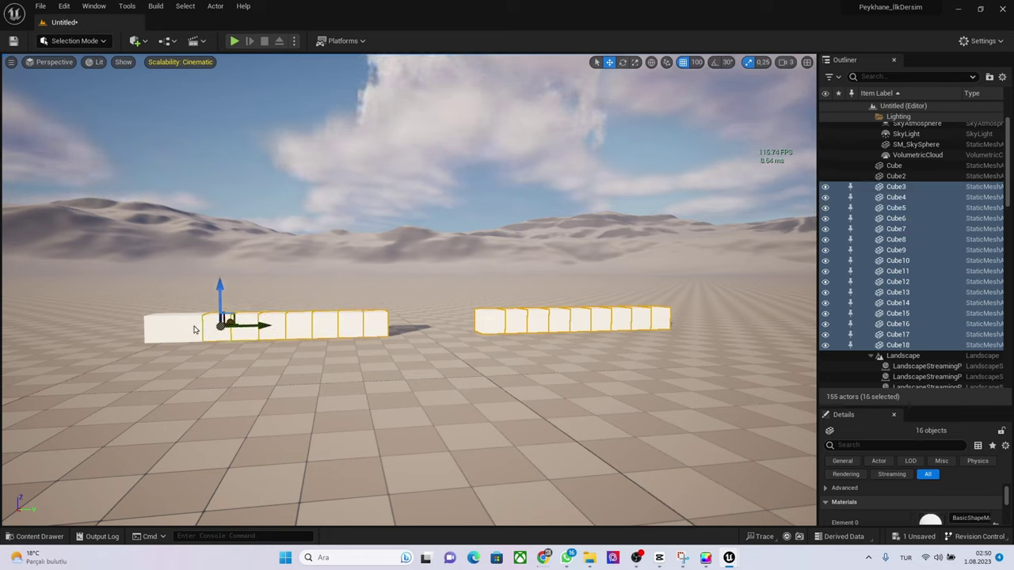
pyautogui.keyDown('ctrl'); pyautogui.click(193, 328); pyautogui.keyUp('ctrl')
pyautogui.keyDown('ctrl'); pyautogui.click(162, 325); pyautogui.keyUp('ctrl')
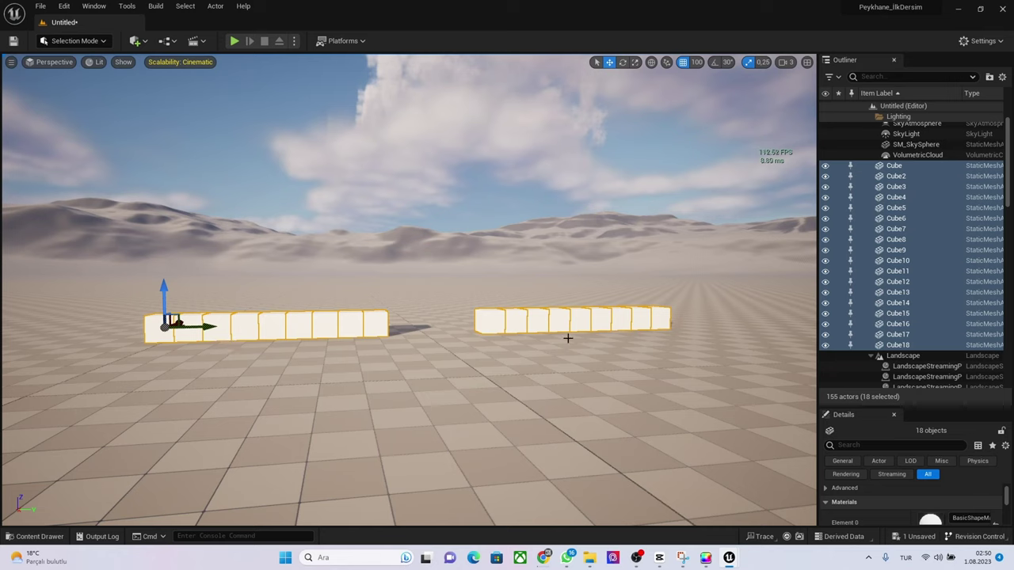
# Alt-drag the 18 selected cubes up along Z three times to stack two tall walls
pyautogui.keyDown('alt'); pyautogui.moveTo(164, 289); pyautogui.dragTo(167, 254); pyautogui.keyUp('alt')
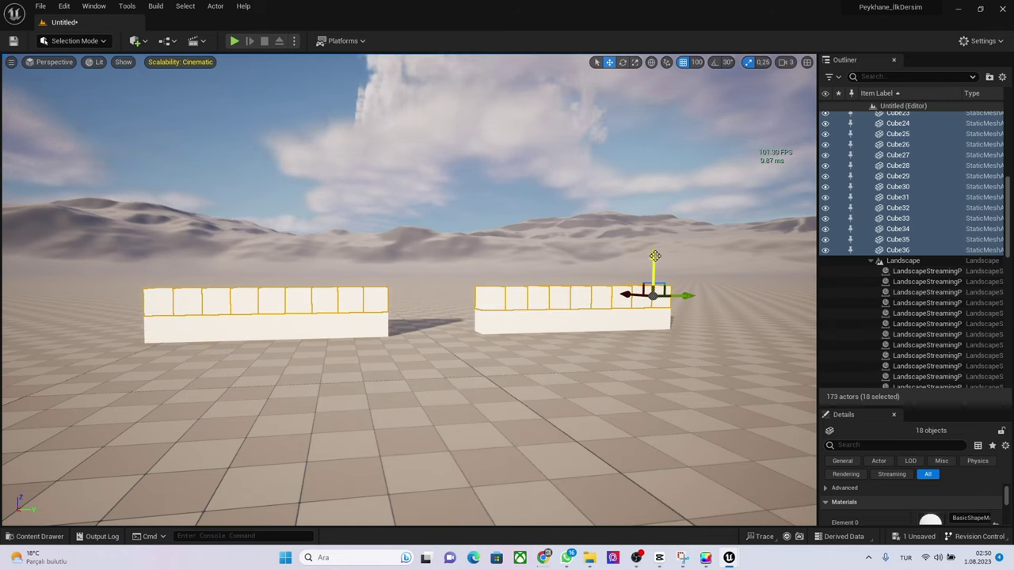
pyautogui.moveTo(662, 257)
pyautogui.keyDown('alt'); pyautogui.mouseDown()
pyautogui.moveTo(673, 252)
pyautogui.moveTo(656, 171)
pyautogui.mouseUp(); pyautogui.keyUp('alt')
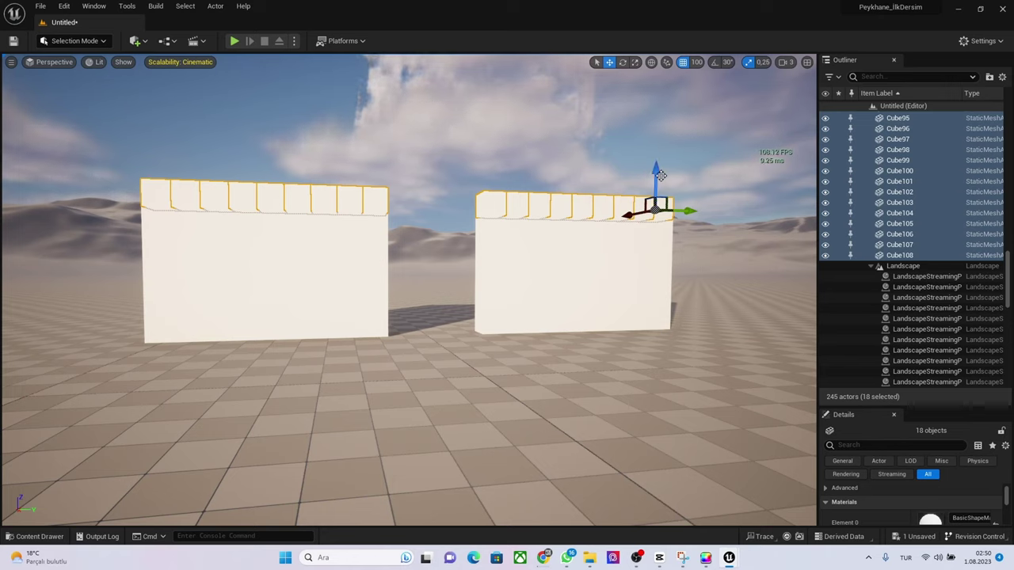
pyautogui.keyDown('alt'); pyautogui.moveTo(657, 176); pyautogui.dragTo(656, 152); pyautogui.keyUp('alt')
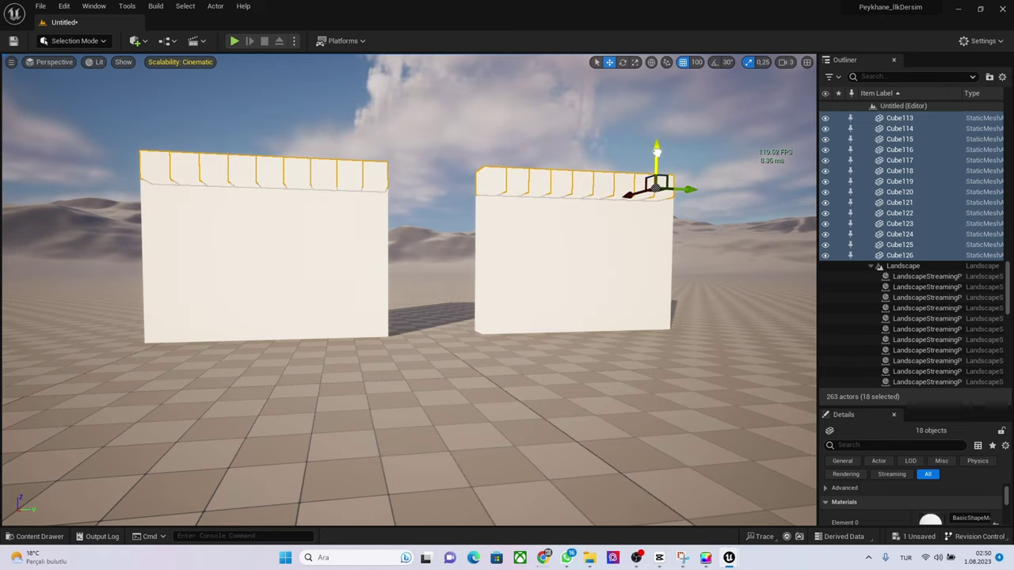
pyautogui.click(185, 165)
# Delete four alternate top cubes on the left wall to form crenellations
pyautogui.press('Delete')
pyautogui.click(241, 168)
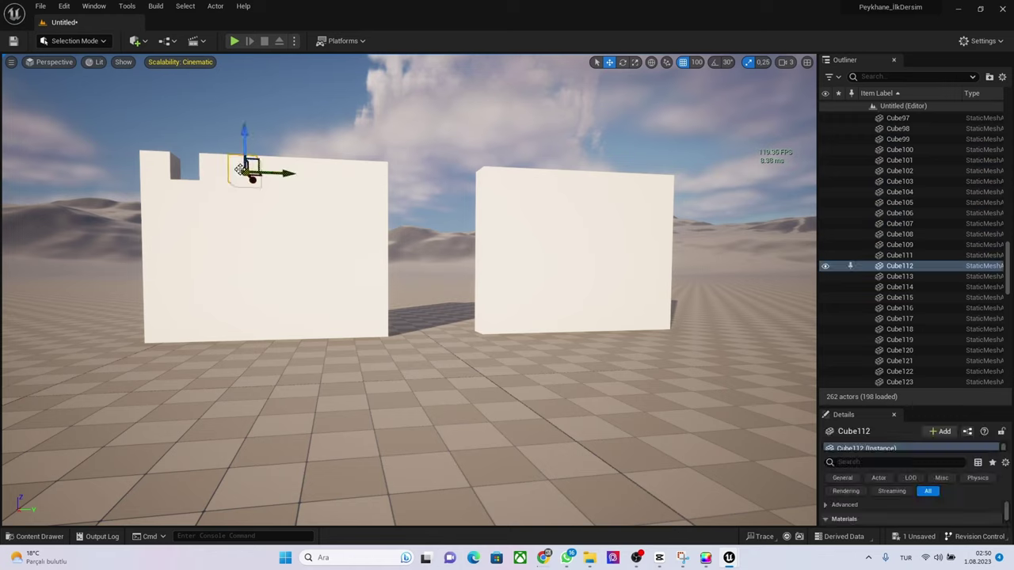
pyautogui.press('Delete')
pyautogui.click(297, 168)
pyautogui.press('Delete')
pyautogui.click(348, 170)
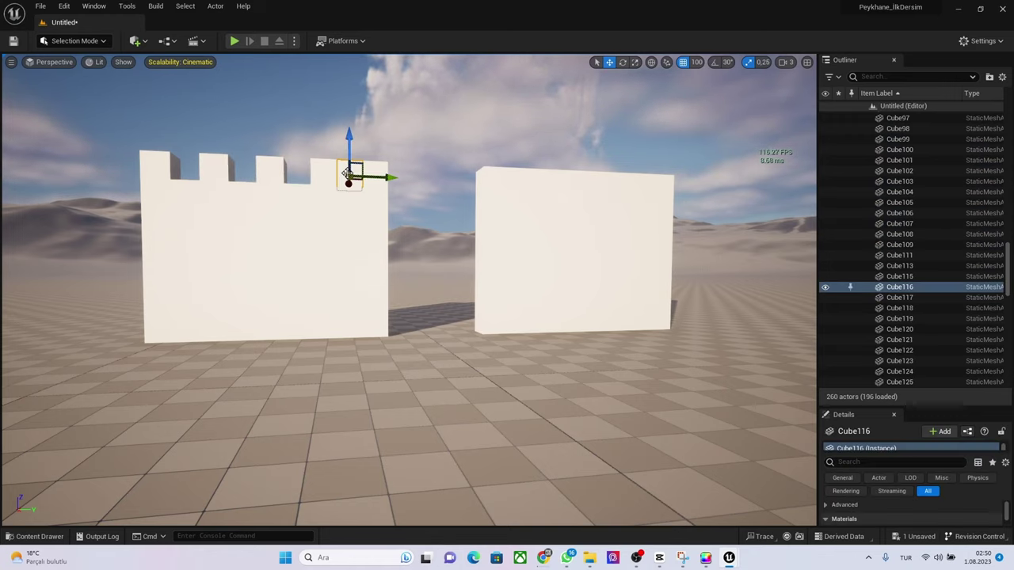
pyautogui.press('Delete')
# Delete four alternate top cubes on the right wall to crenellate it as well
pyautogui.click(514, 175)
pyautogui.press('Delete')
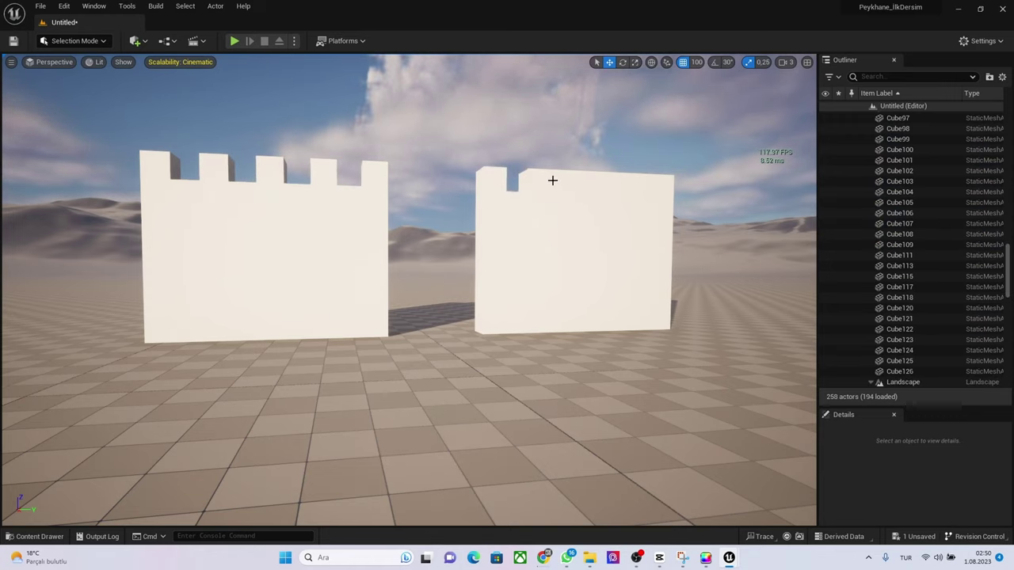
pyautogui.click(558, 180)
pyautogui.press('Delete')
pyautogui.click(601, 180)
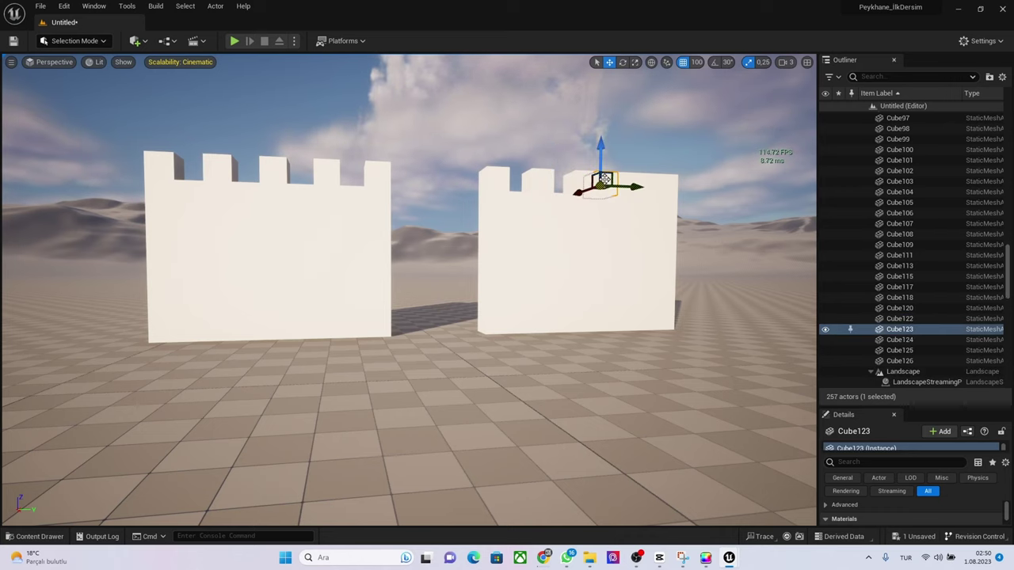
pyautogui.press('Delete')
pyautogui.click(646, 182)
pyautogui.press('Delete')
# Select the top two cubes at the end of one wall section
pyautogui.moveTo(669, 264)
pyautogui.mouseDown(button='right')
pyautogui.moveTo(645, 285)
pyautogui.moveTo(536, 217)
pyautogui.mouseUp(button='right')
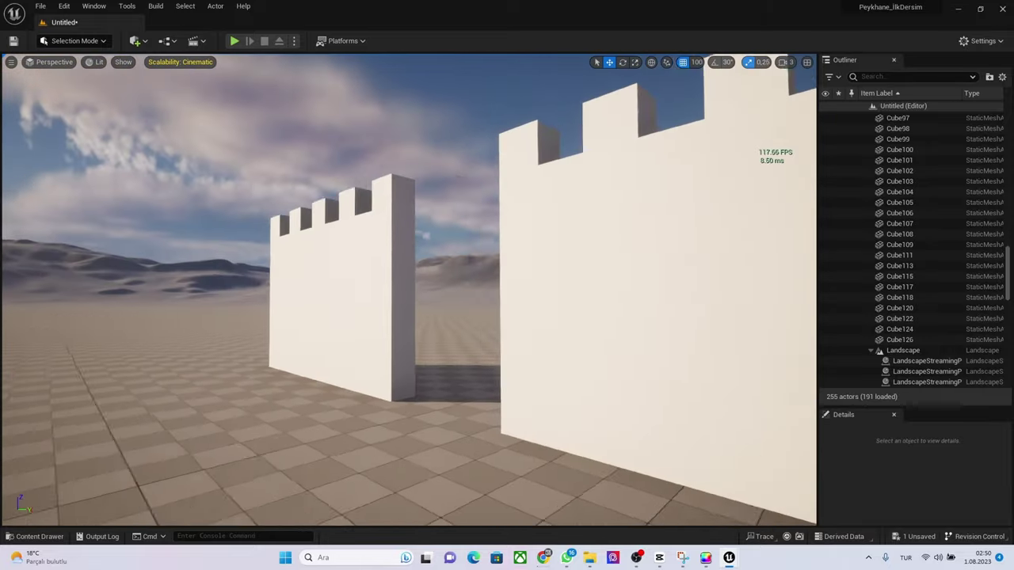
pyautogui.click(400, 207)
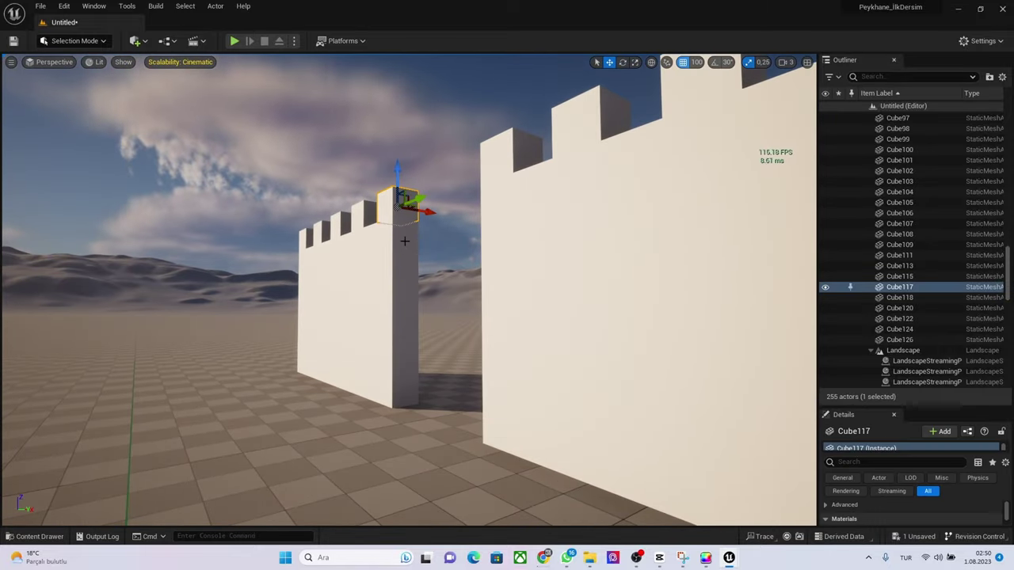
pyautogui.keyDown('ctrl'); pyautogui.click(402, 239); pyautogui.keyUp('ctrl')
pyautogui.moveTo(416, 289); pyautogui.dragTo(373, 281, button='right')
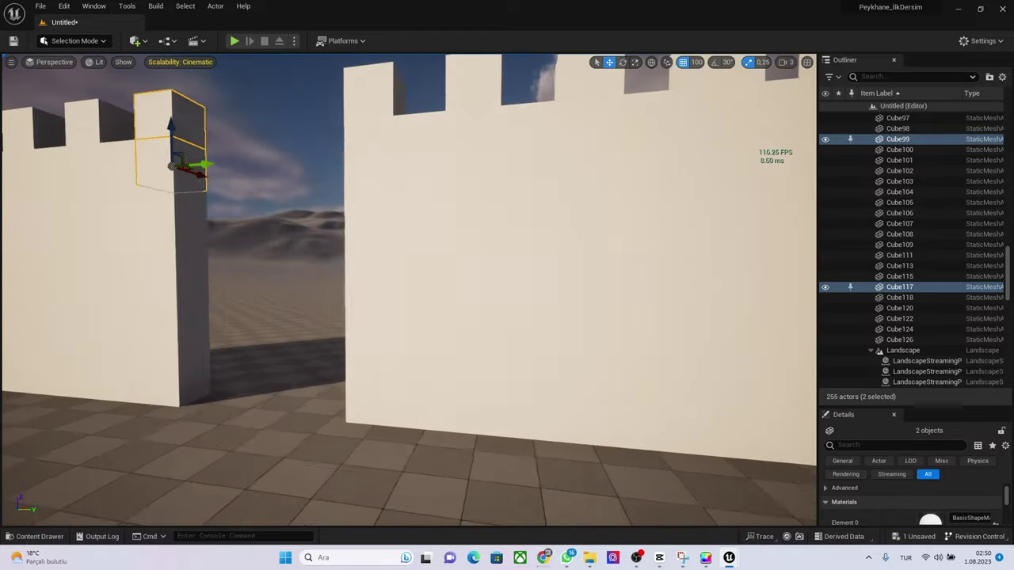
pyautogui.moveTo(272, 300); pyautogui.dragTo(272, 301, button='right')
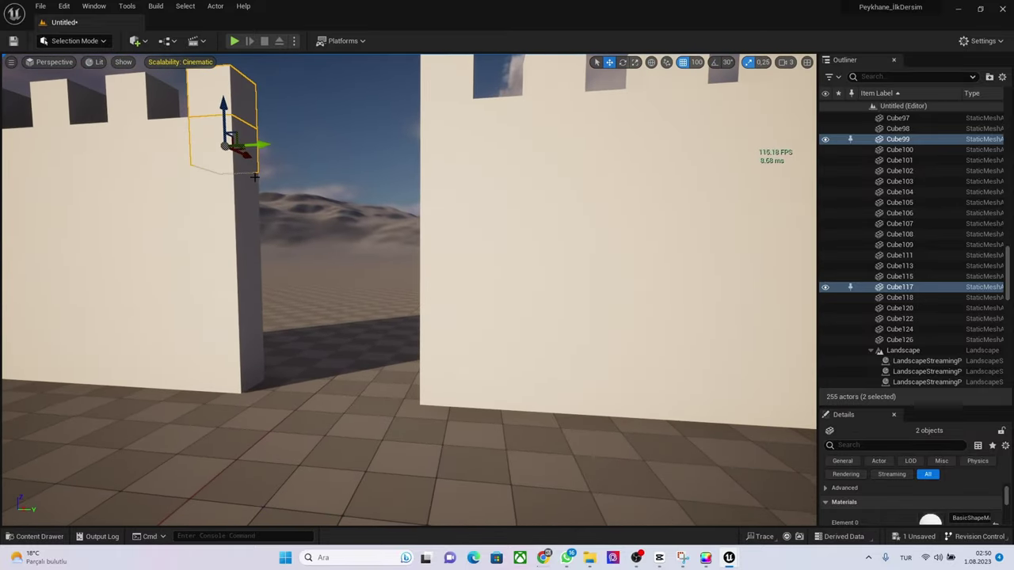
# Alt-drag copies of those cubes along Y to bridge the gap above the doorway
pyautogui.moveTo(284, 206); pyautogui.dragTo(218, 198, button='right')
pyautogui.keyDown('alt'); pyautogui.moveTo(218, 198); pyautogui.dragTo(251, 195); pyautogui.keyUp('alt')
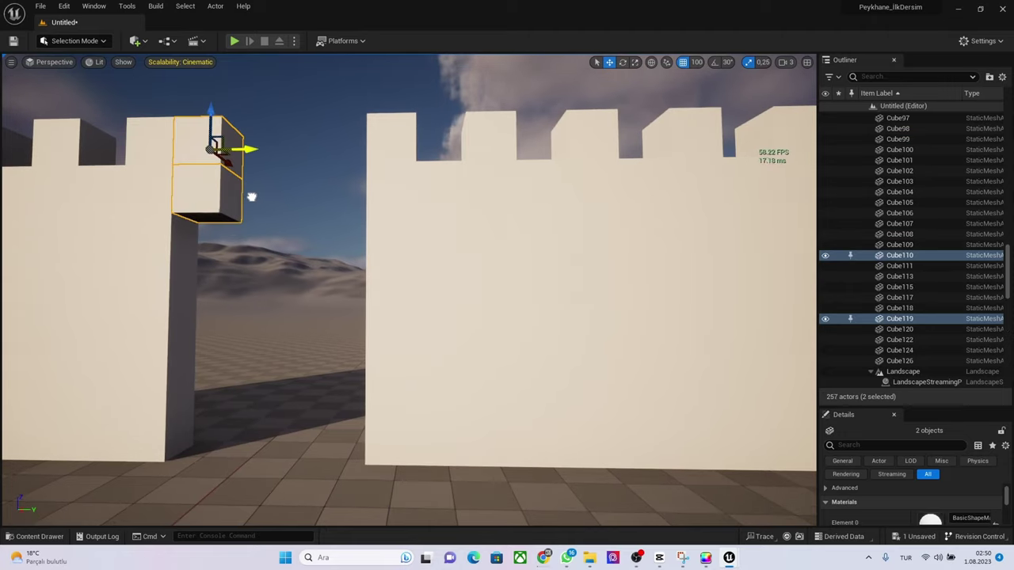
pyautogui.keyDown('alt'); pyautogui.moveTo(237, 149); pyautogui.dragTo(368, 157); pyautogui.keyUp('alt')
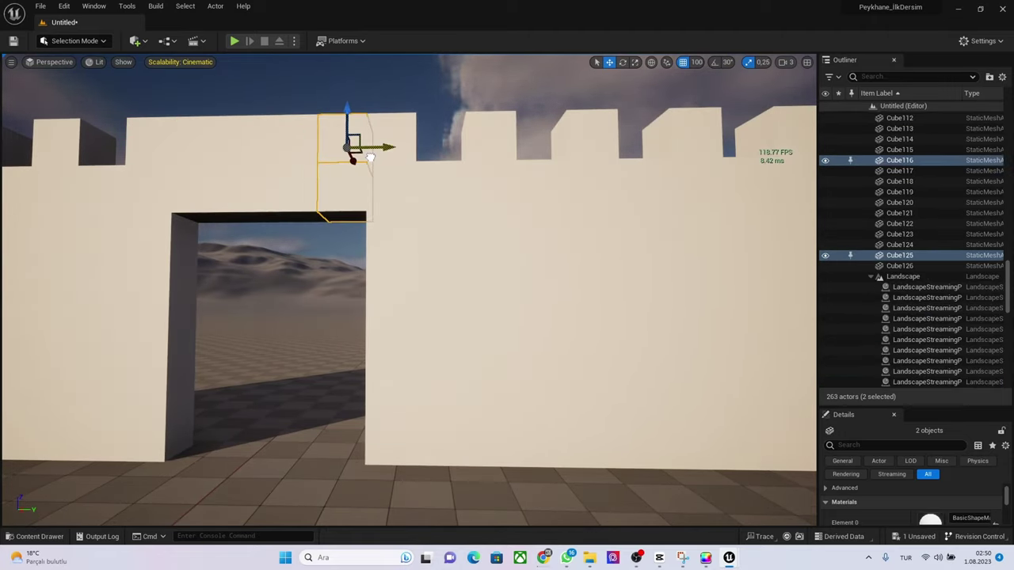
pyautogui.click(186, 132)
# Delete the extra wall-top cubes, restoring Cube125 with undo
pyautogui.press('Delete')
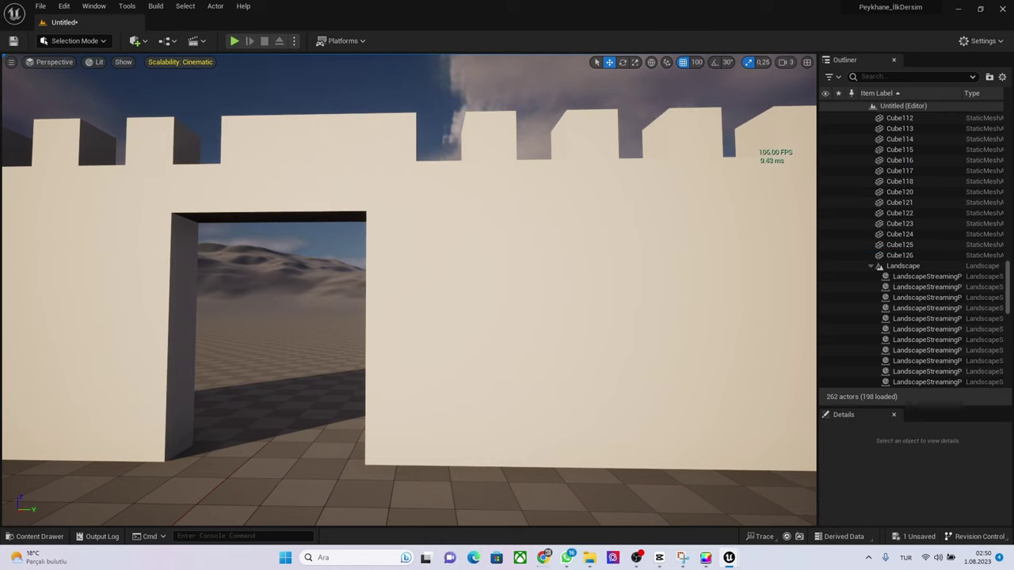
pyautogui.click(297, 139)
pyautogui.press('Delete')
pyautogui.click(342, 133)
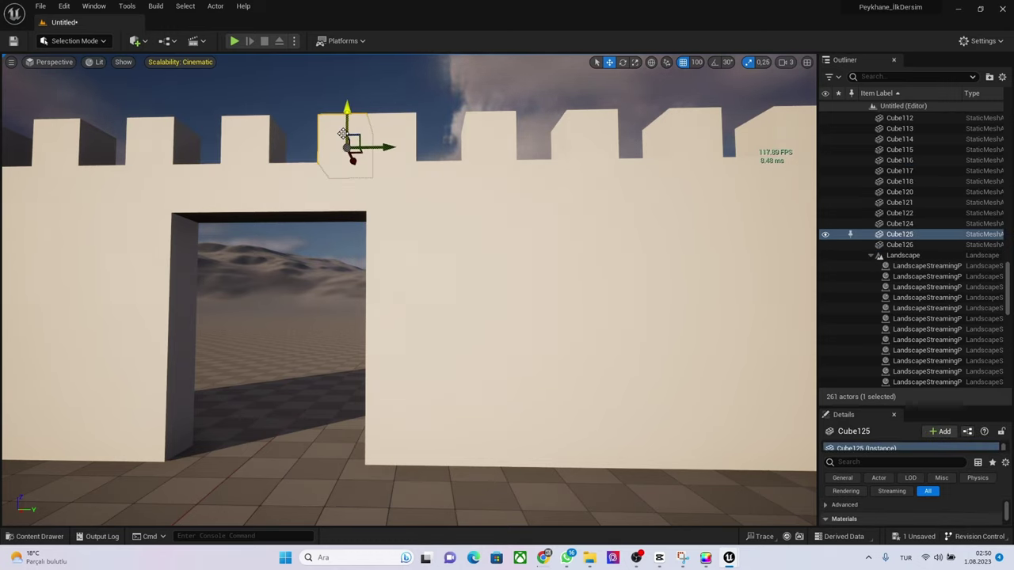
pyautogui.press('Delete')
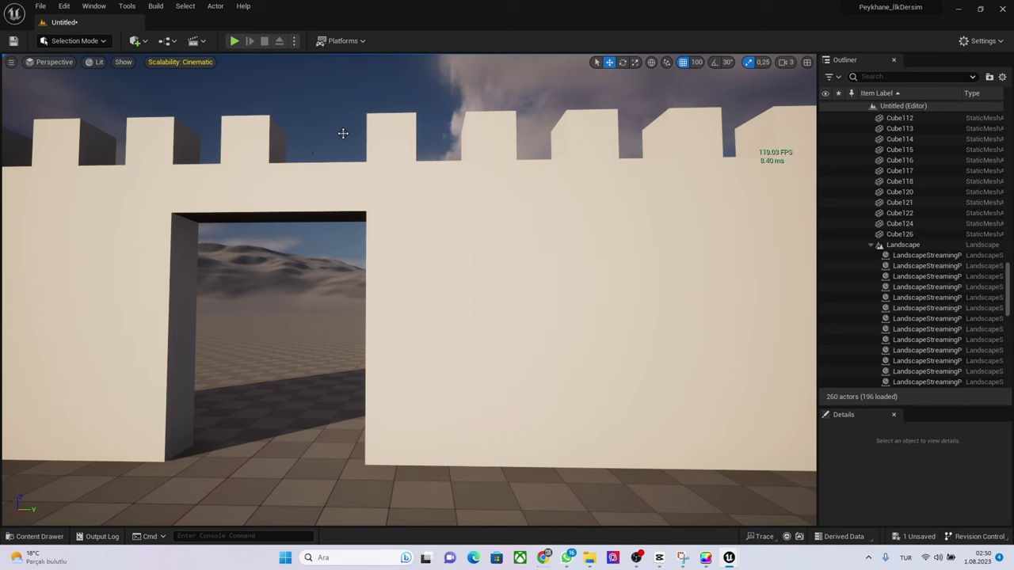
pyautogui.moveTo(343, 133); pyautogui.dragTo(316, 153, button='right')
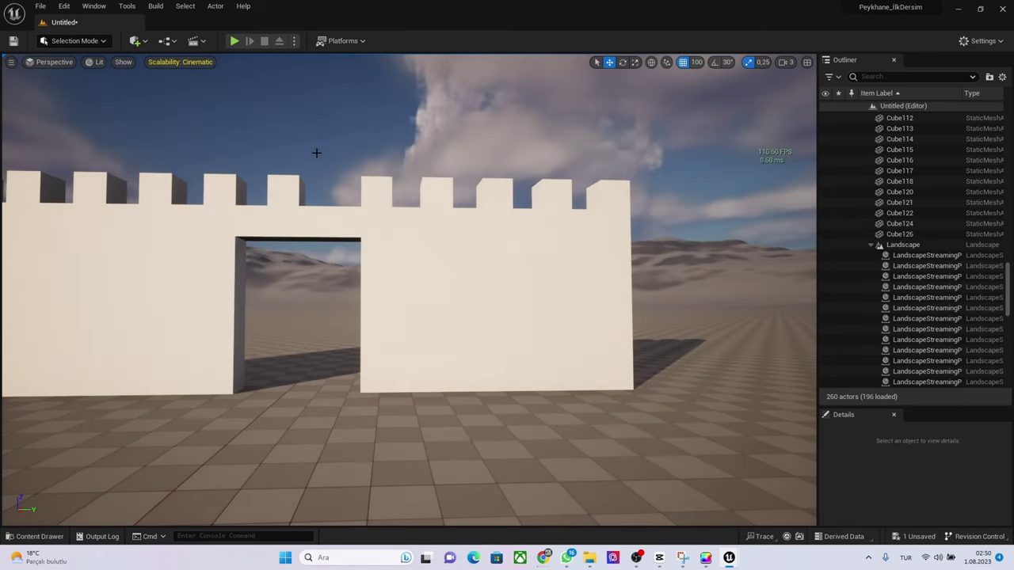
pyautogui.hotkey('ctrl', 'z')
# Remove the surplus merlons over the doorway and try repositioning the restored merlon
pyautogui.click(429, 222)
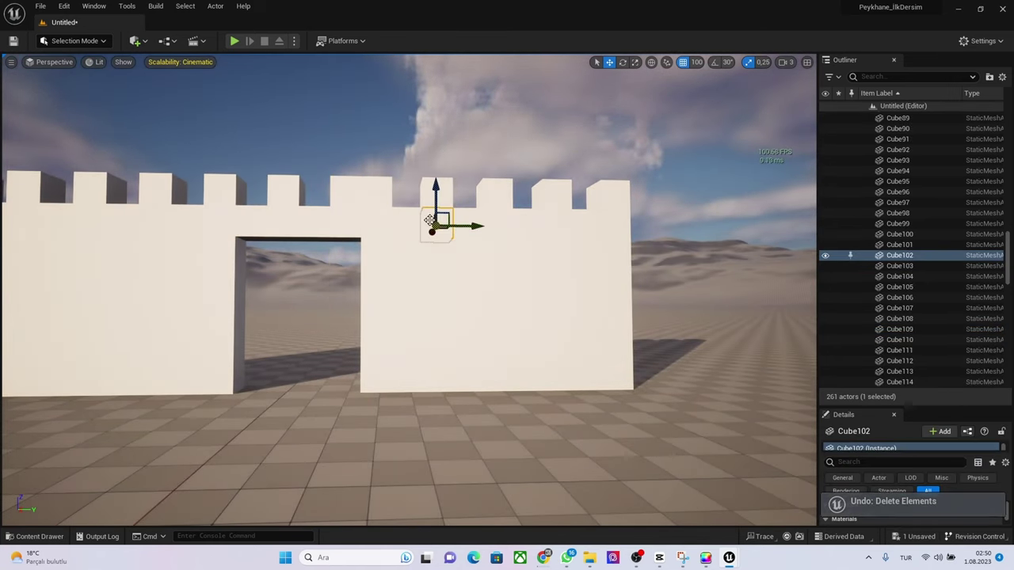
pyautogui.moveTo(375, 219); pyautogui.dragTo(306, 198, button='right')
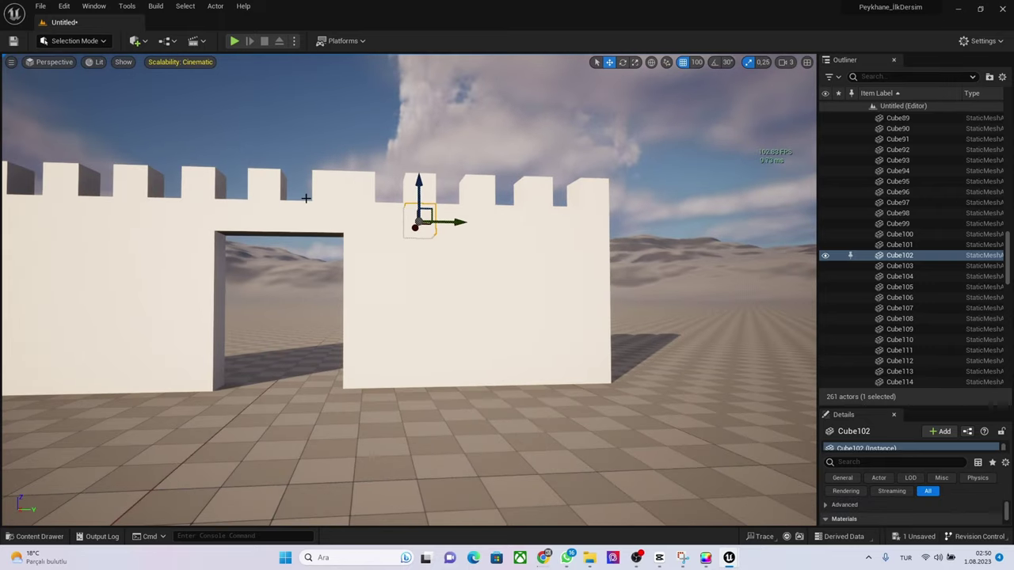
pyautogui.click(267, 179)
pyautogui.press('Delete')
pyautogui.click(324, 181)
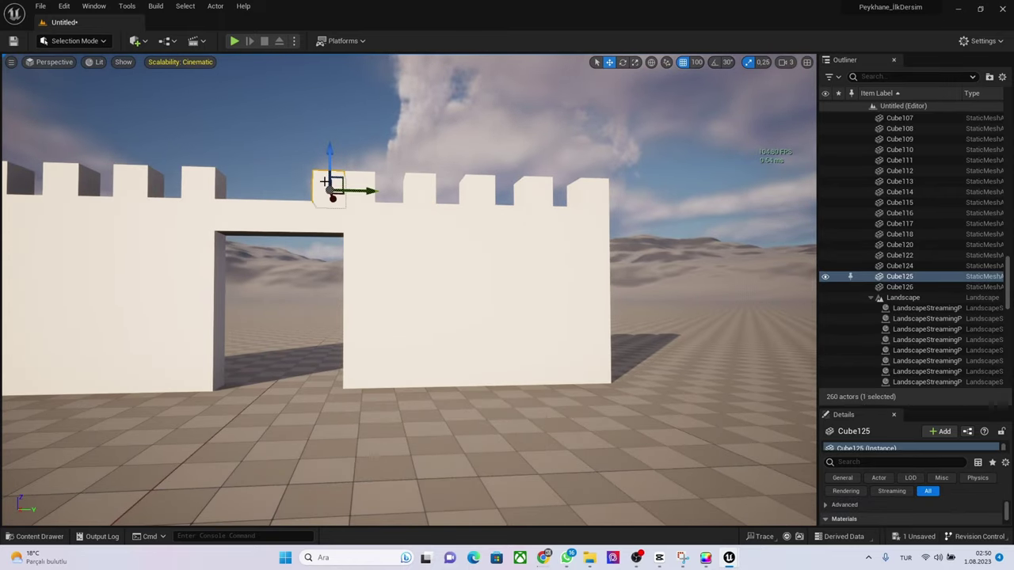
pyautogui.press('Delete')
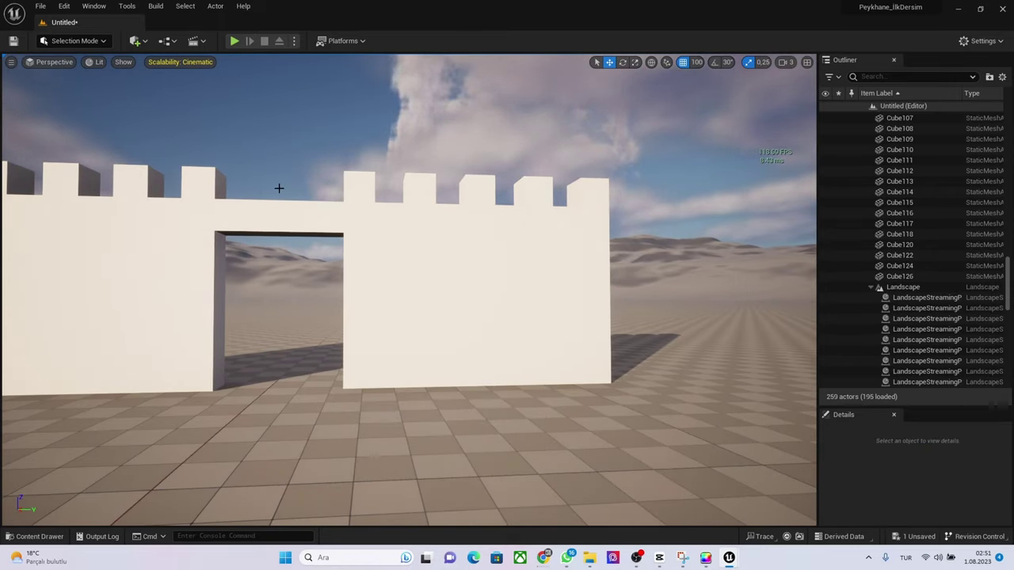
pyautogui.hotkey('ctrl', 'z')
pyautogui.moveTo(333, 192); pyautogui.dragTo(315, 194)
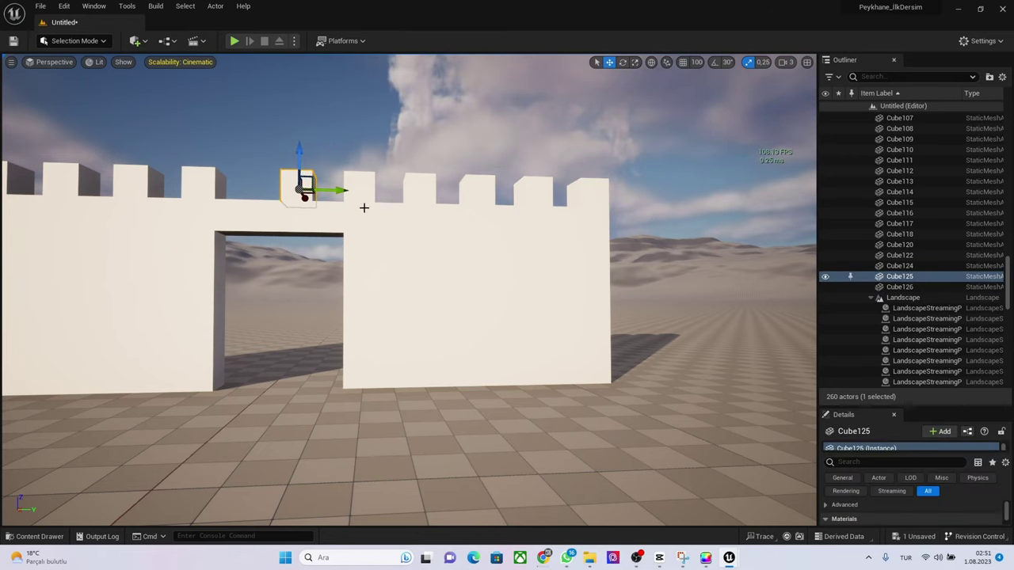
pyautogui.moveTo(340, 191); pyautogui.dragTo(330, 190)
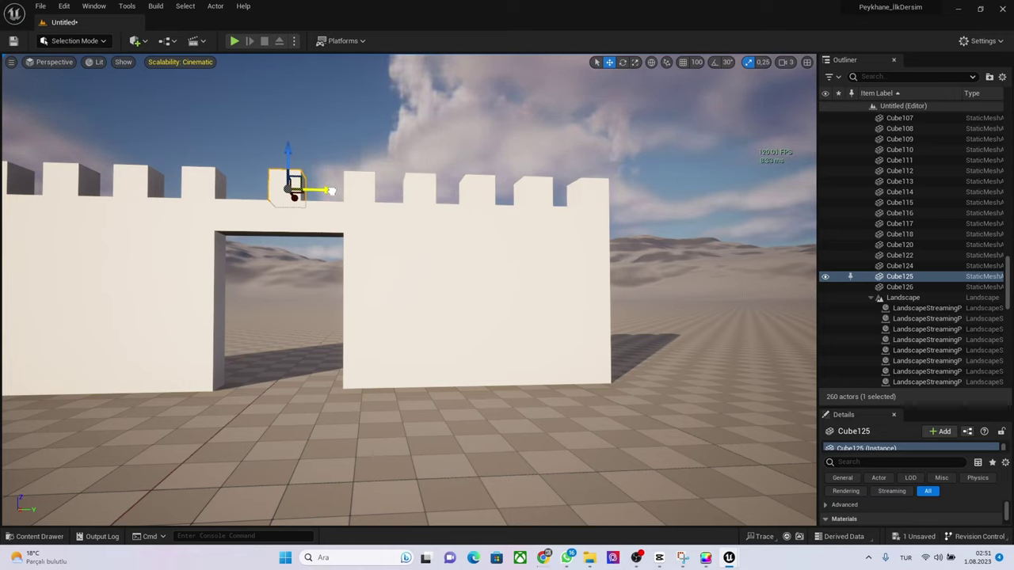
pyautogui.moveTo(329, 191); pyautogui.dragTo(342, 200, button='right')
pyautogui.hotkey('ctrl', 'z')
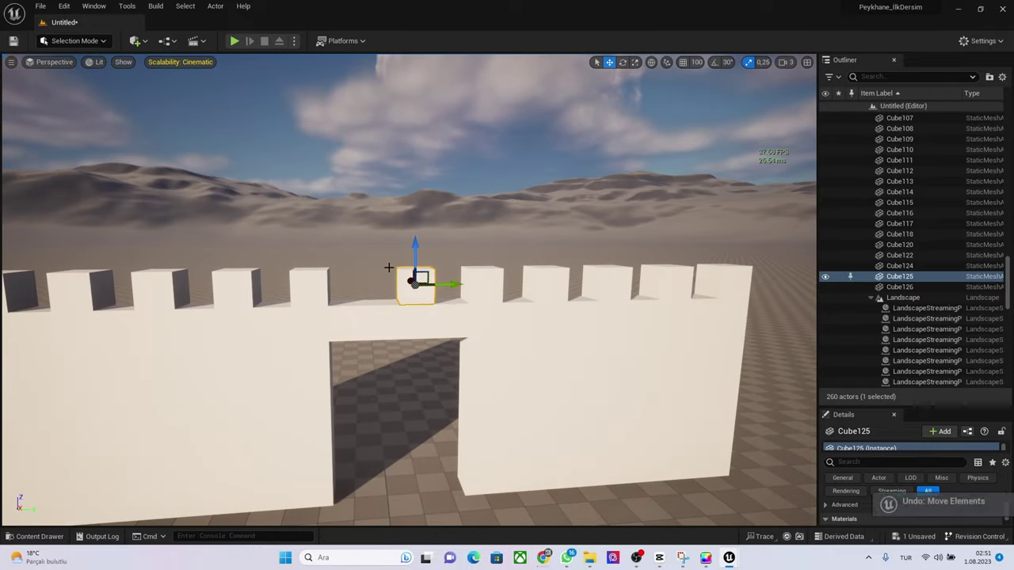
# Set position grid snap to 50, enable it, and slide the merlon into even spacing
pyautogui.click(702, 63)
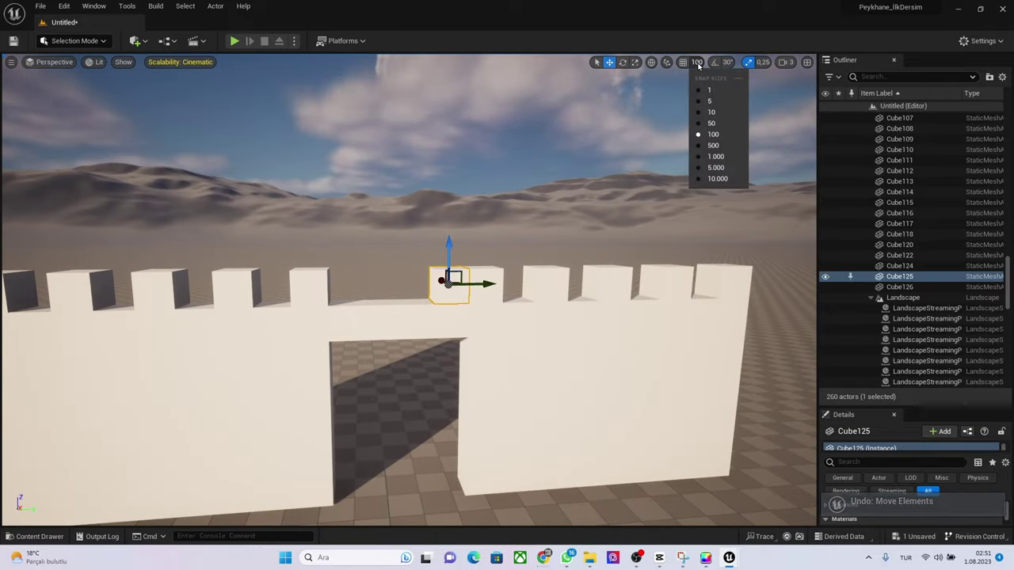
pyautogui.click(711, 123)
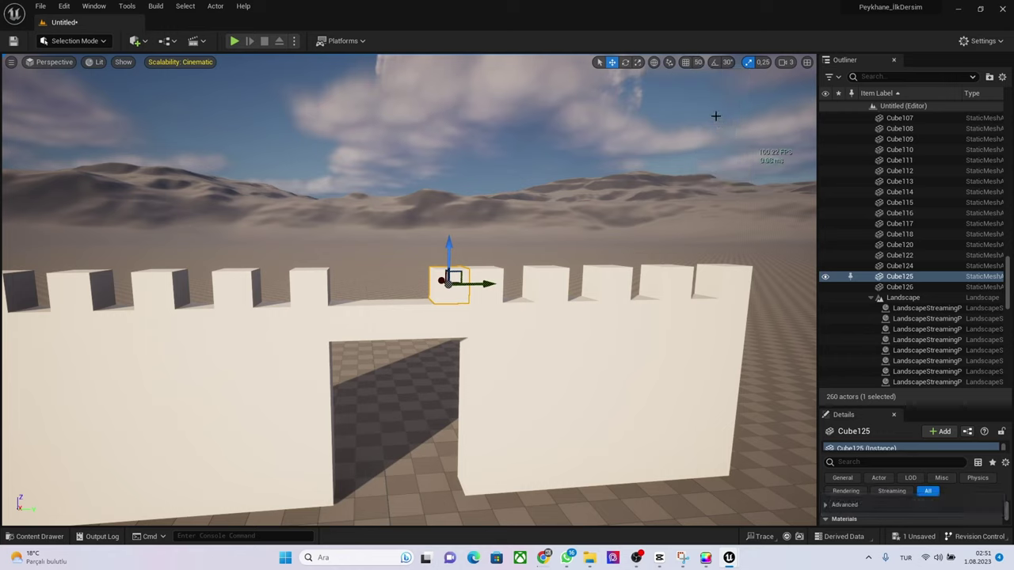
pyautogui.click(686, 63)
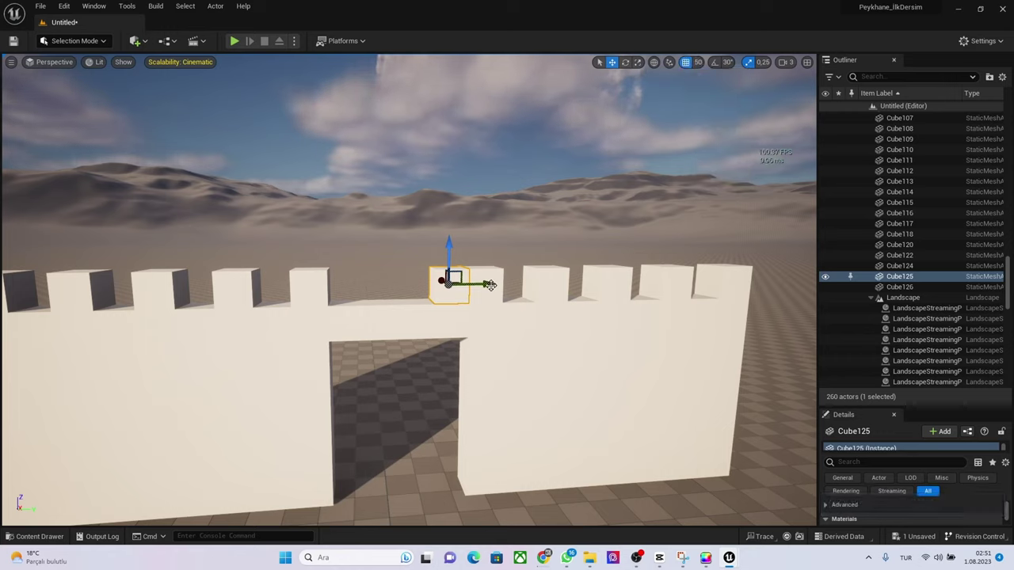
pyautogui.moveTo(488, 286); pyautogui.dragTo(442, 284)
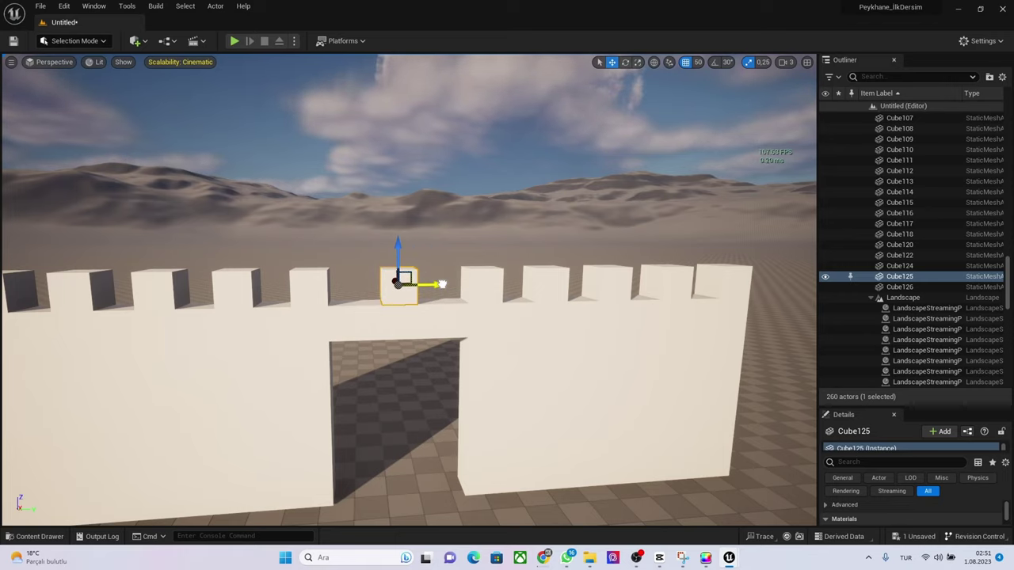
pyautogui.moveTo(479, 322)
pyautogui.mouseDown(button='right')
pyautogui.moveTo(472, 301)
pyautogui.moveTo(439, 301)
pyautogui.moveTo(420, 358)
pyautogui.mouseUp(button='right')
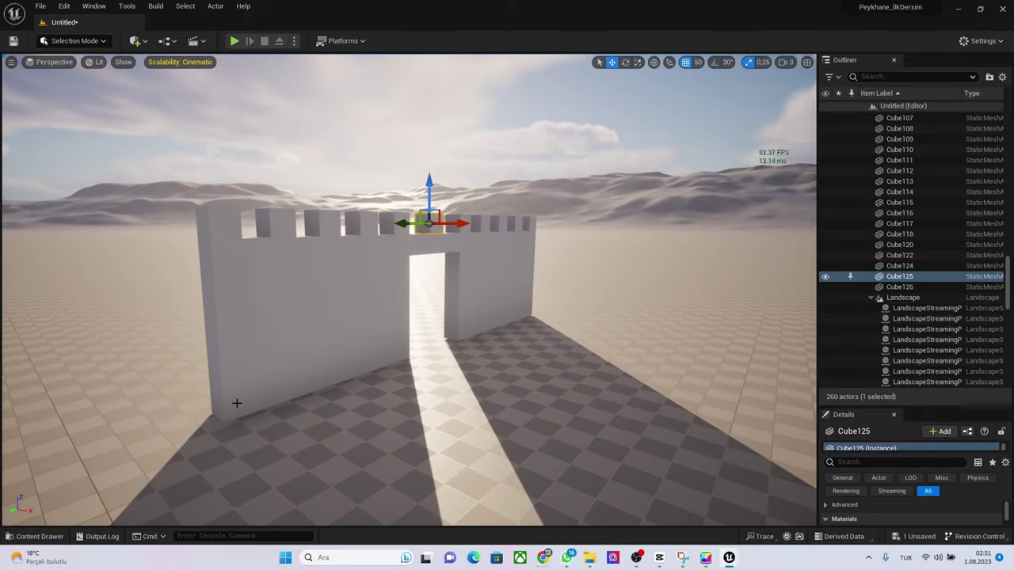
pyautogui.moveTo(235, 403); pyautogui.dragTo(235, 403, button='right')
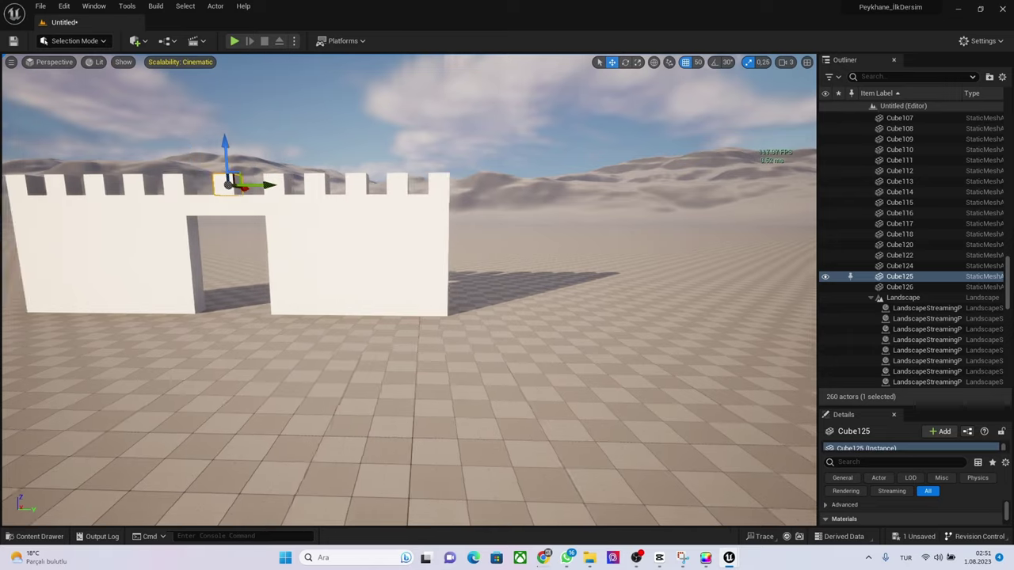
# Drag a Cylinder from Quick Add > Shapes onto the ground beside the wall's right end
pyautogui.click(136, 40)
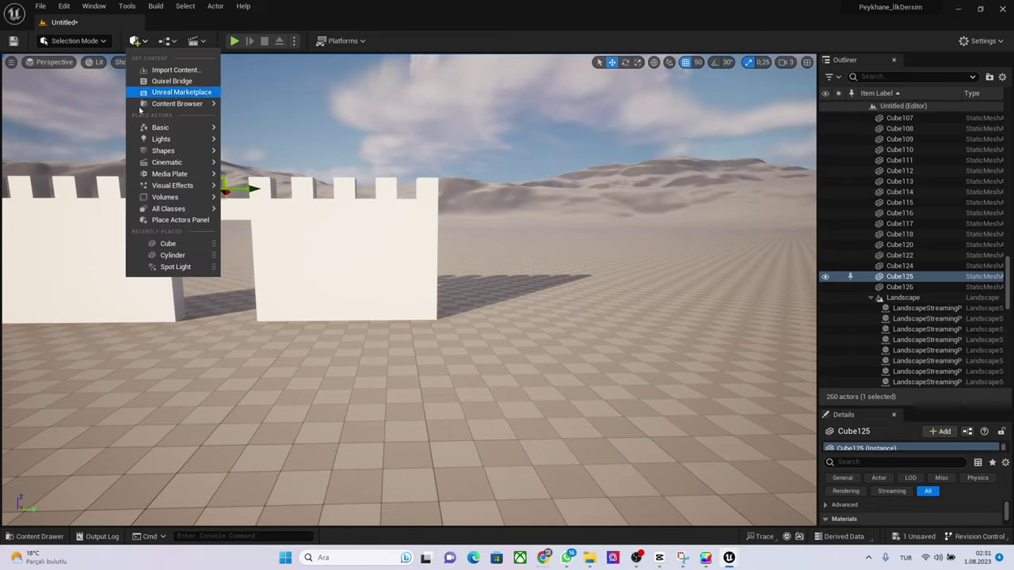
pyautogui.moveTo(173, 150)
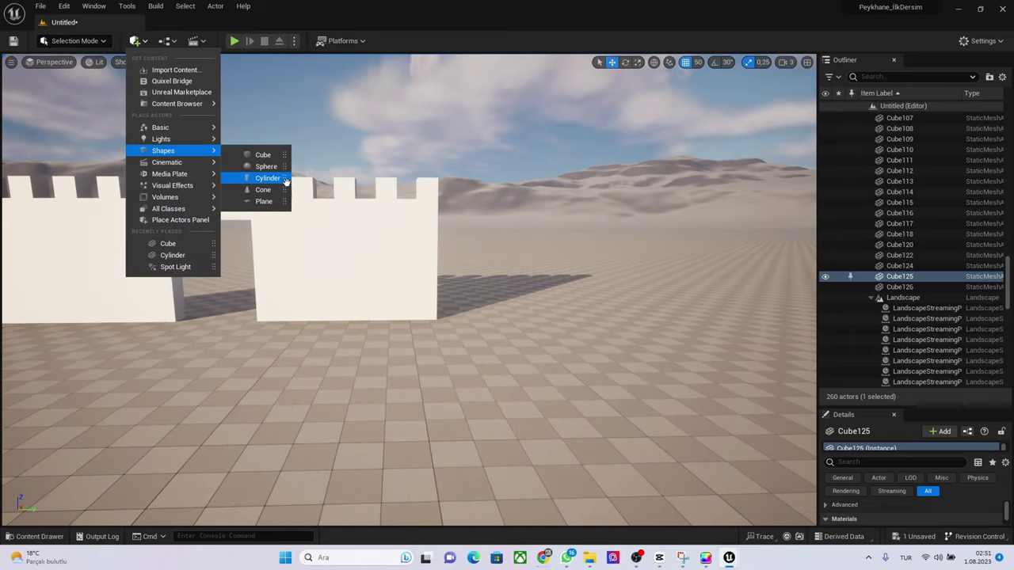
pyautogui.moveTo(266, 178); pyautogui.dragTo(465, 311)
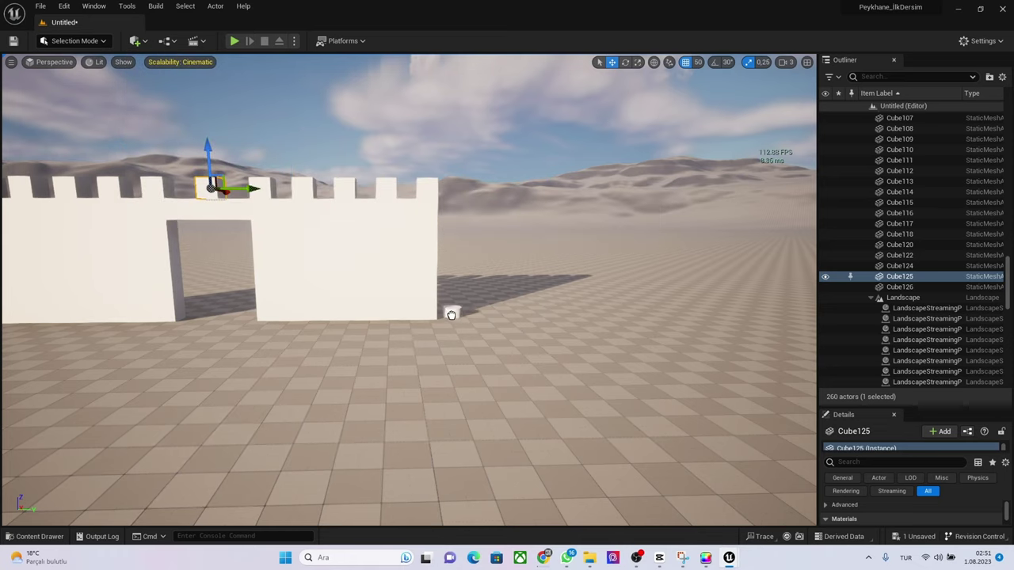
pyautogui.moveTo(465, 311)
pyautogui.mouseDown()
pyautogui.moveTo(446, 312)
pyautogui.moveTo(448, 265)
pyautogui.mouseUp()
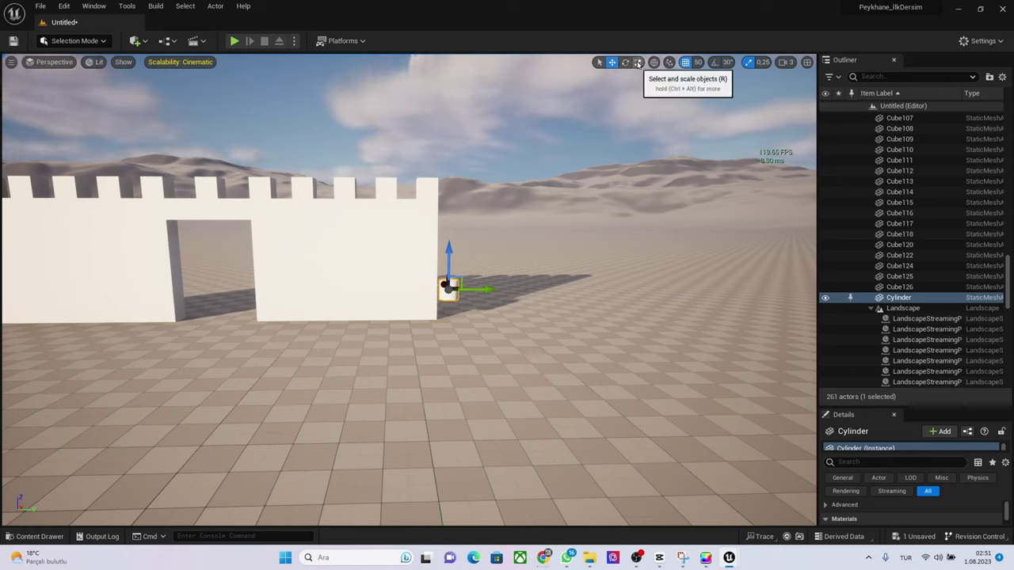
# Scale the cylinder up to tower size and move it against the wall's right end
pyautogui.click(637, 64)
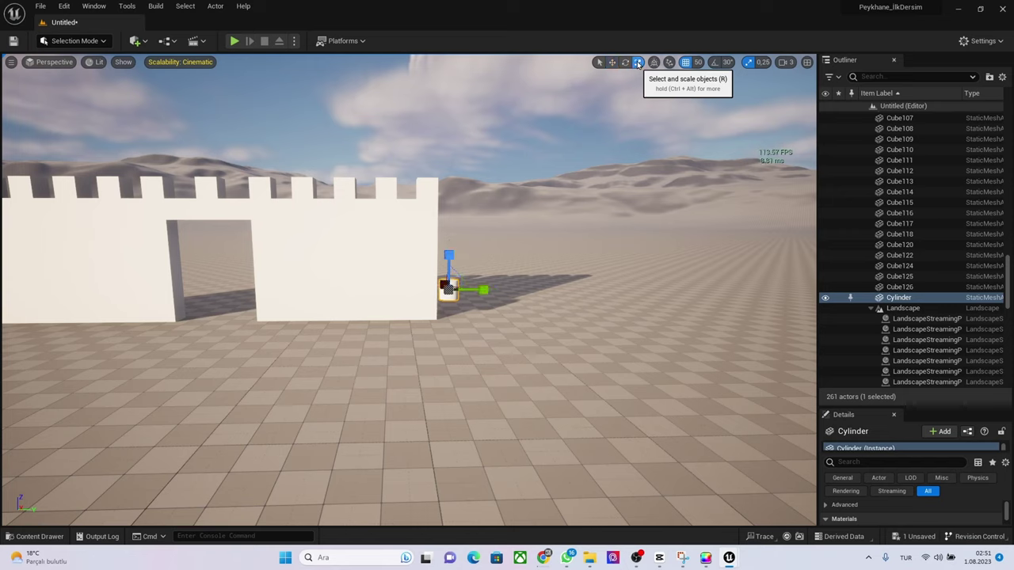
pyautogui.moveTo(455, 292); pyautogui.dragTo(451, 226)
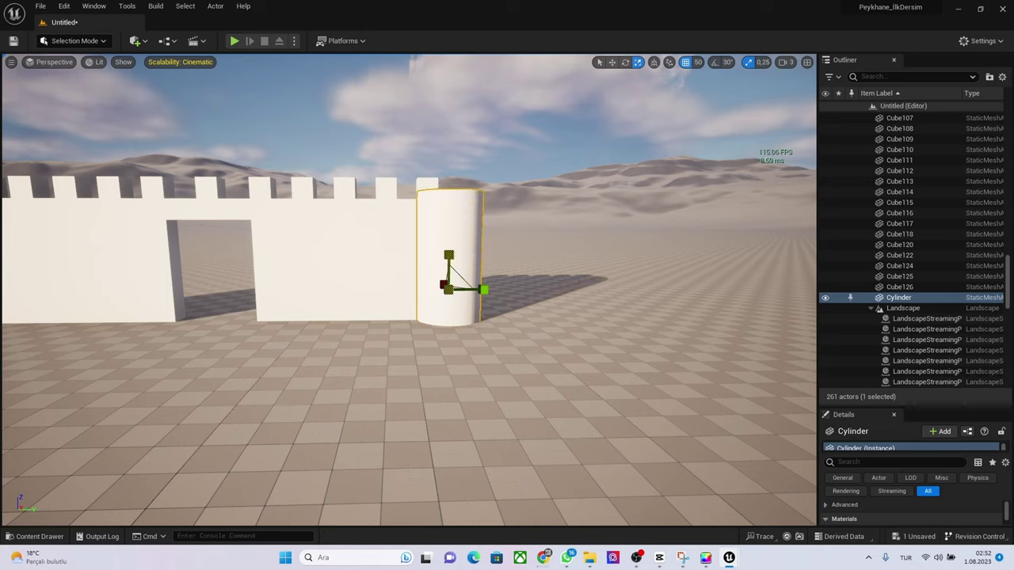
pyautogui.press('w')
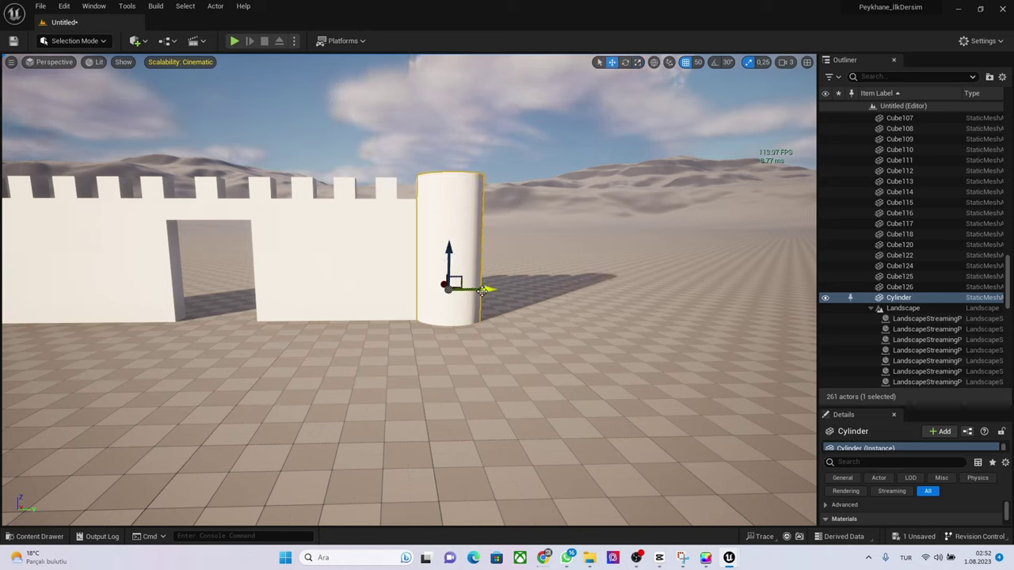
pyautogui.moveTo(489, 290); pyautogui.dragTo(514, 274)
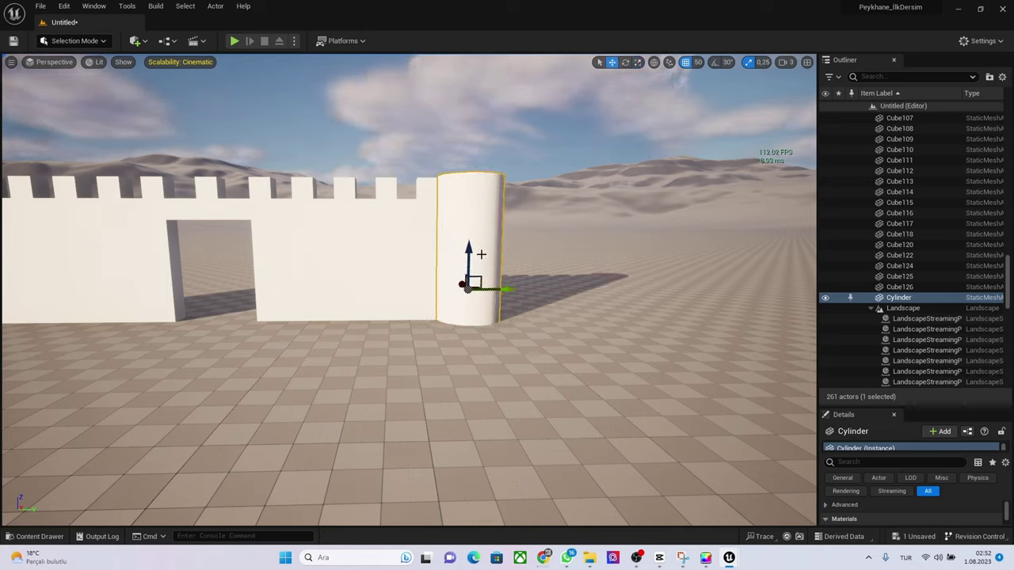
pyautogui.moveTo(467, 251); pyautogui.dragTo(483, 169)
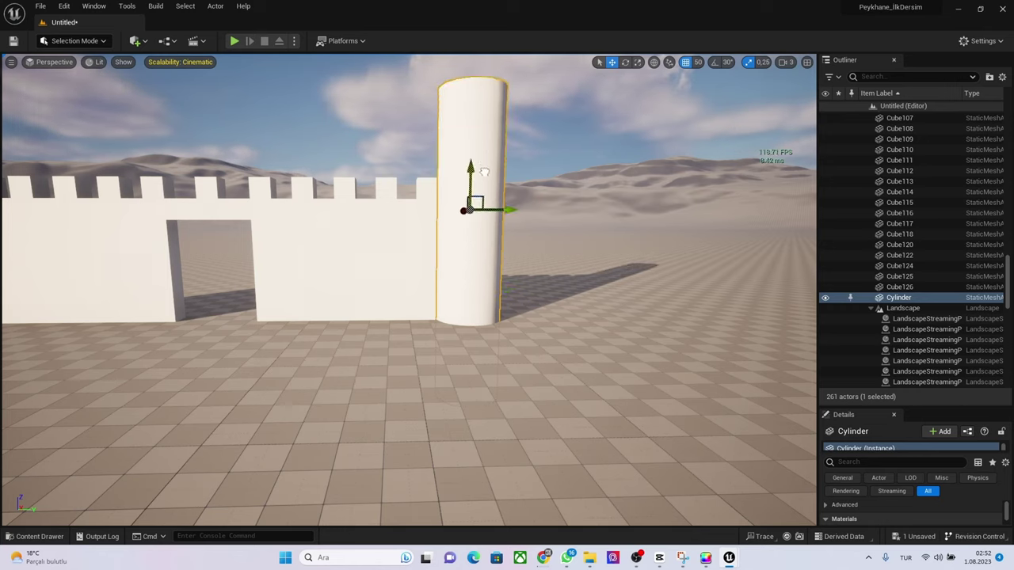
# Shorten the tower slightly on Z and pull the view back to check it
pyautogui.press('e')
pyautogui.press('r')
pyautogui.moveTo(472, 174); pyautogui.dragTo(469, 194)
pyautogui.press('w')
pyautogui.press('e')
pyautogui.press('r')
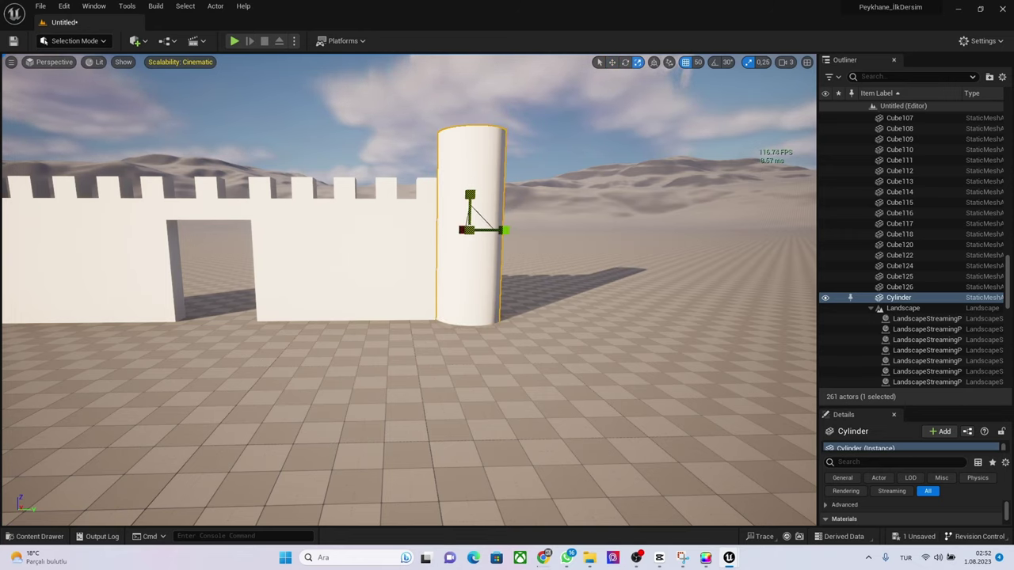
pyautogui.moveTo(408, 285); pyautogui.dragTo(408, 332, button='right')
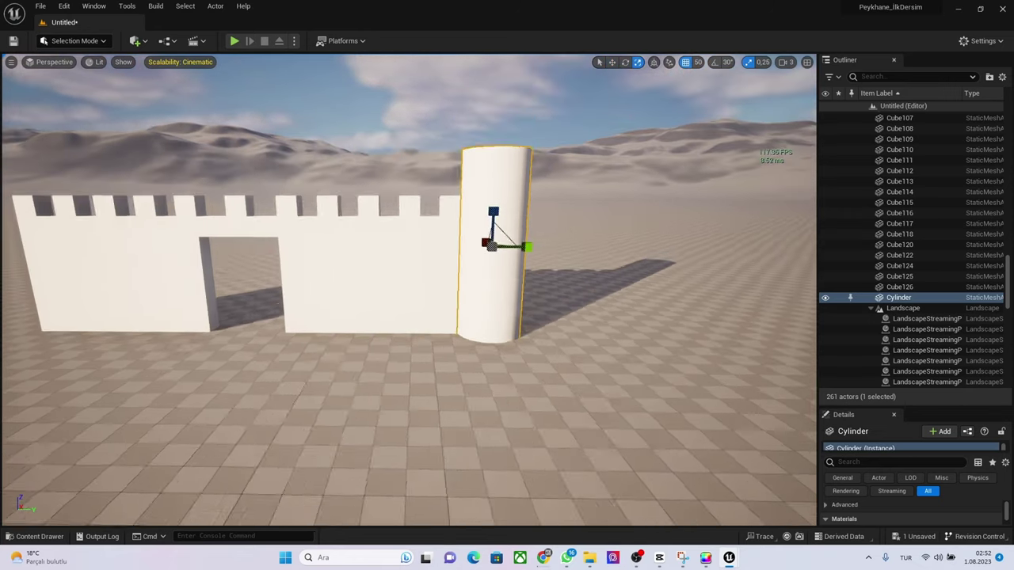
pyautogui.moveTo(468, 316); pyautogui.dragTo(468, 316, button='right')
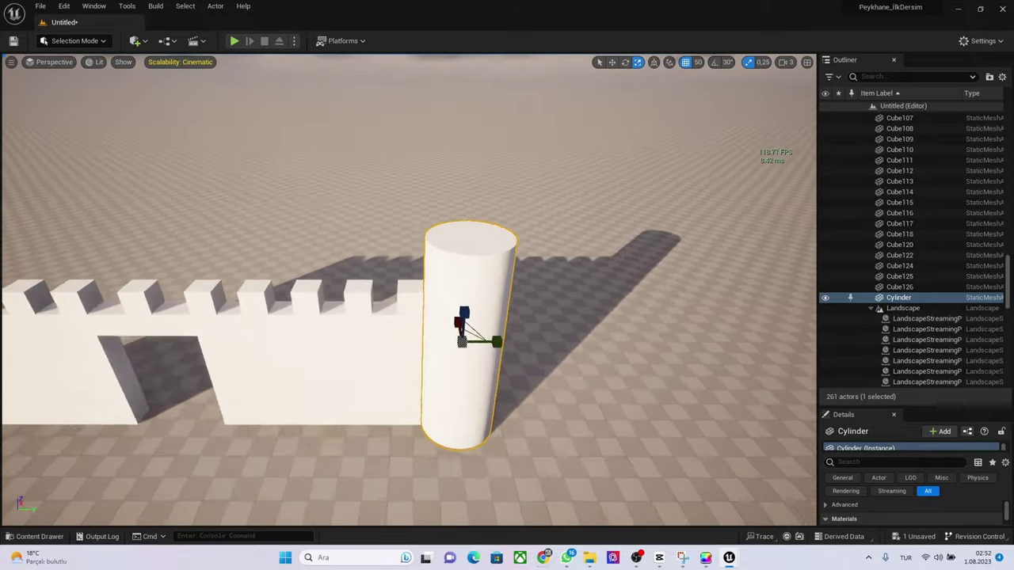
# Alt-drag a copy of the merlon beside the tower and move it over the tower top
pyautogui.click(416, 301)
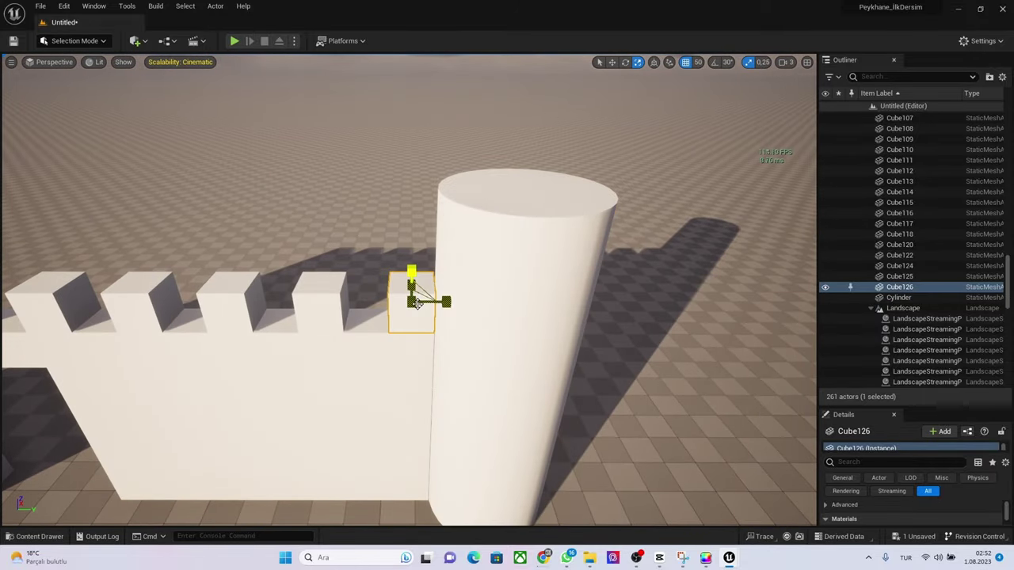
pyautogui.press('w')
pyautogui.keyDown('alt'); pyautogui.moveTo(411, 265); pyautogui.dragTo(412, 136); pyautogui.keyUp('alt')
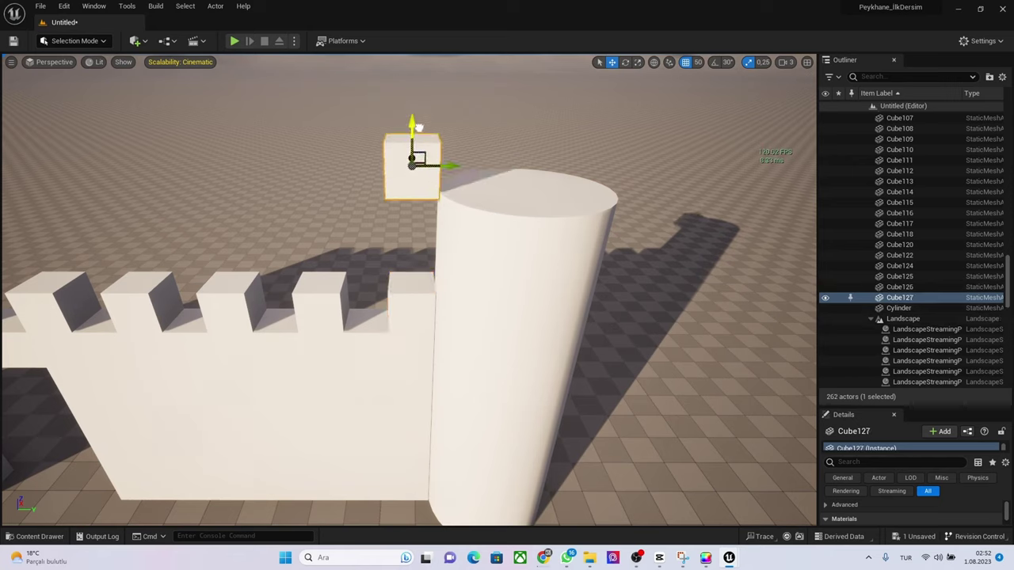
pyautogui.moveTo(453, 168)
pyautogui.mouseDown()
pyautogui.moveTo(539, 167)
pyautogui.moveTo(522, 169)
pyautogui.mouseUp()
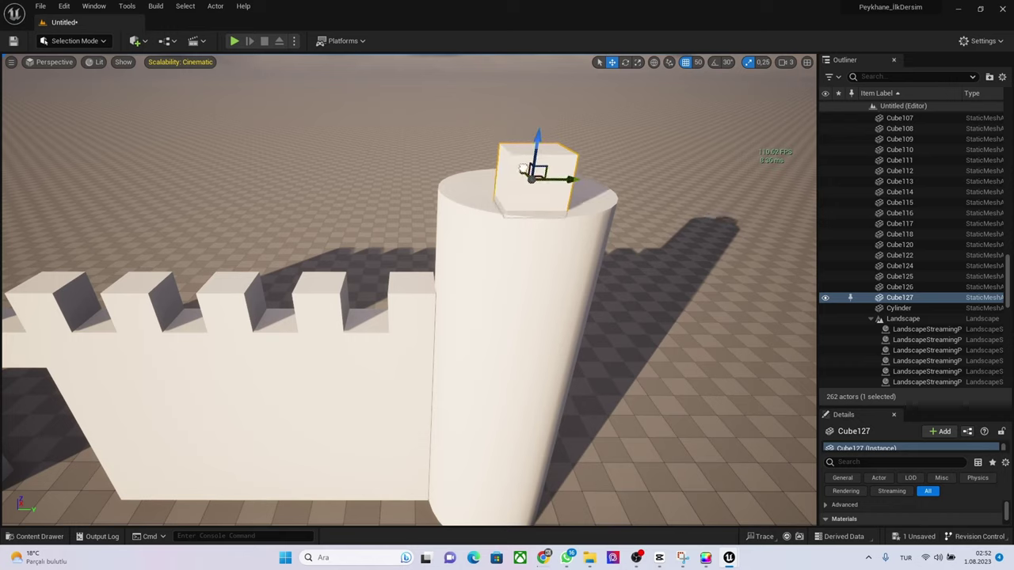
pyautogui.moveTo(513, 164); pyautogui.dragTo(527, 173)
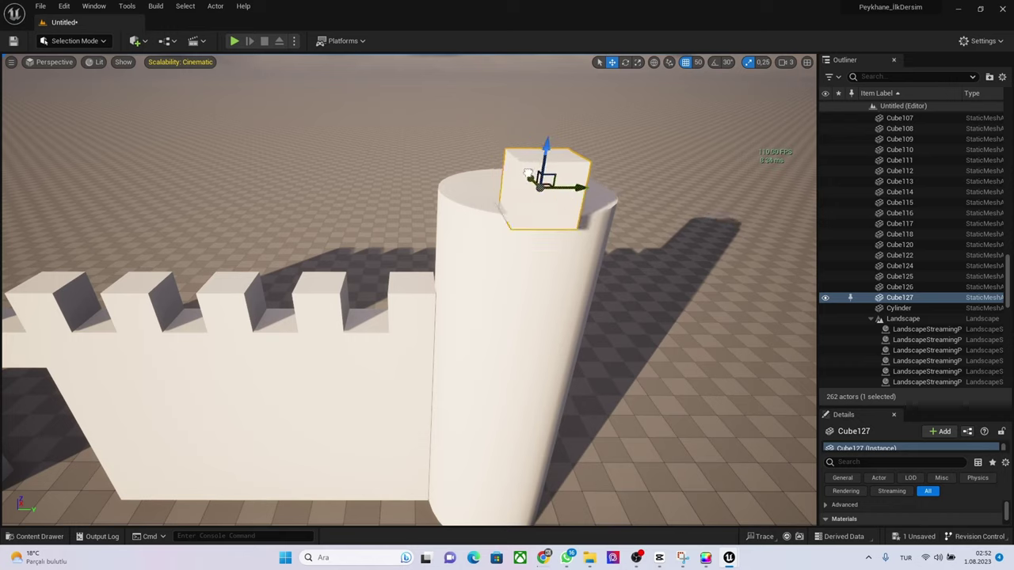
pyautogui.moveTo(527, 175); pyautogui.dragTo(507, 190, button='right')
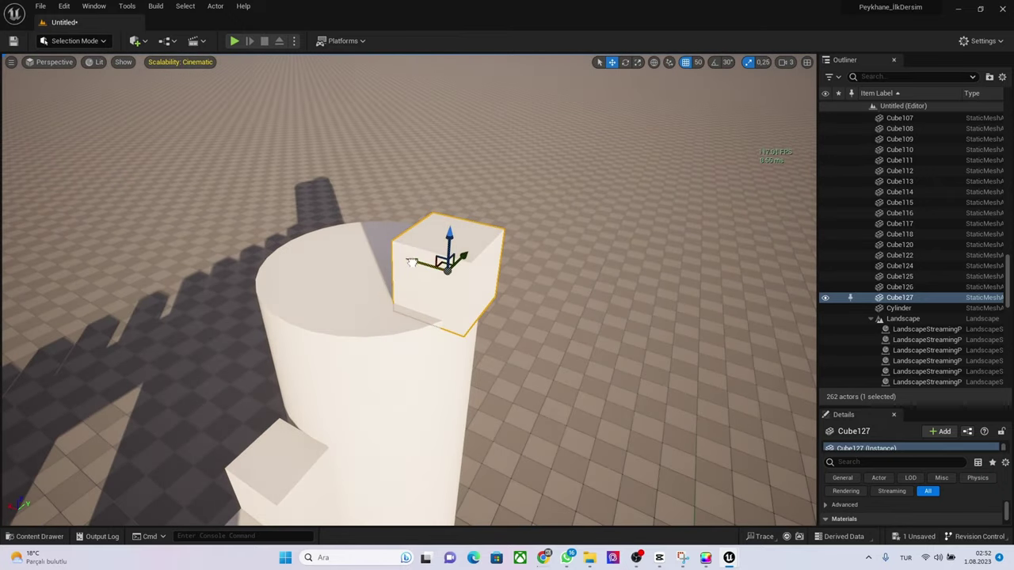
# Turn off grid snap and fine-position the copied block near the tower's rim
pyautogui.click(686, 62)
pyautogui.moveTo(418, 264); pyautogui.dragTo(399, 252)
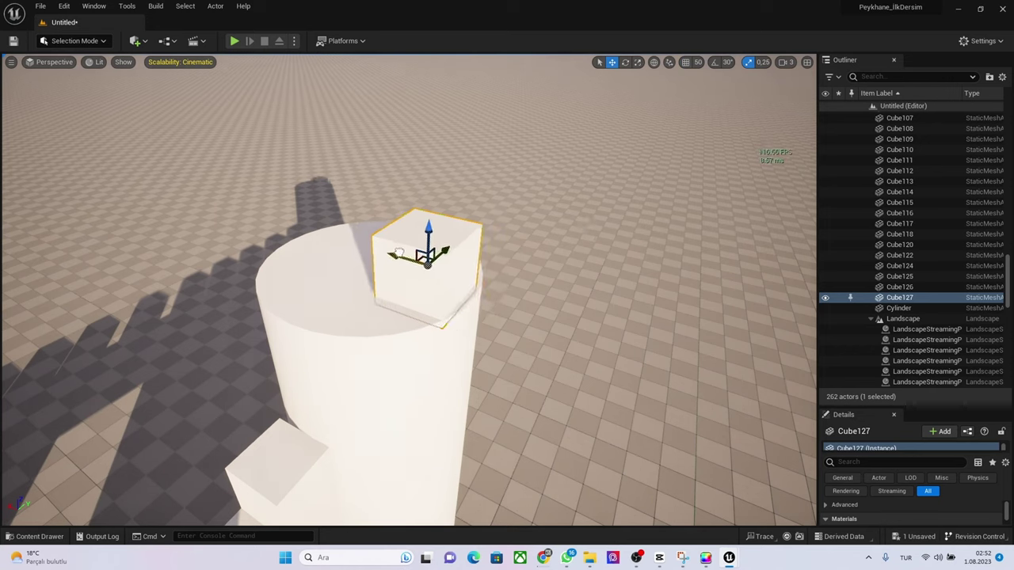
pyautogui.press('e')
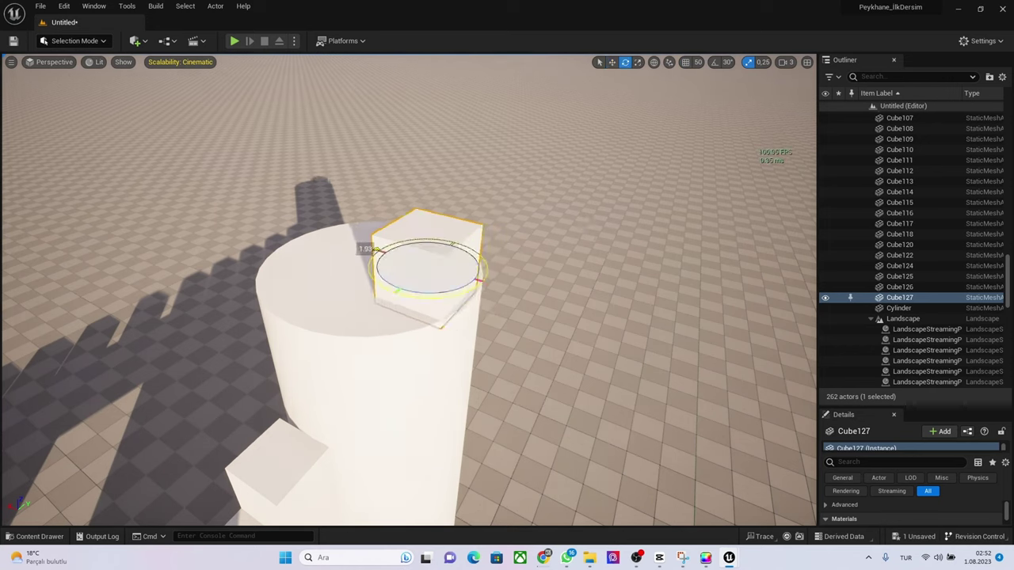
pyautogui.press('r')
pyautogui.press('w')
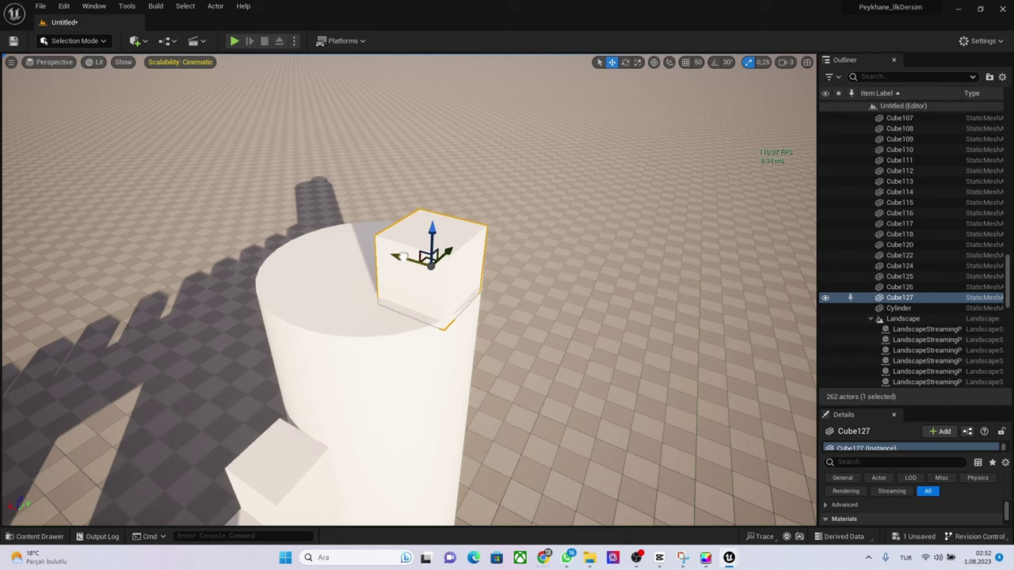
pyautogui.moveTo(403, 256)
pyautogui.mouseDown()
pyautogui.moveTo(555, 277)
pyautogui.moveTo(443, 277)
pyautogui.mouseUp()
pyautogui.scroll(5, 409, 289)
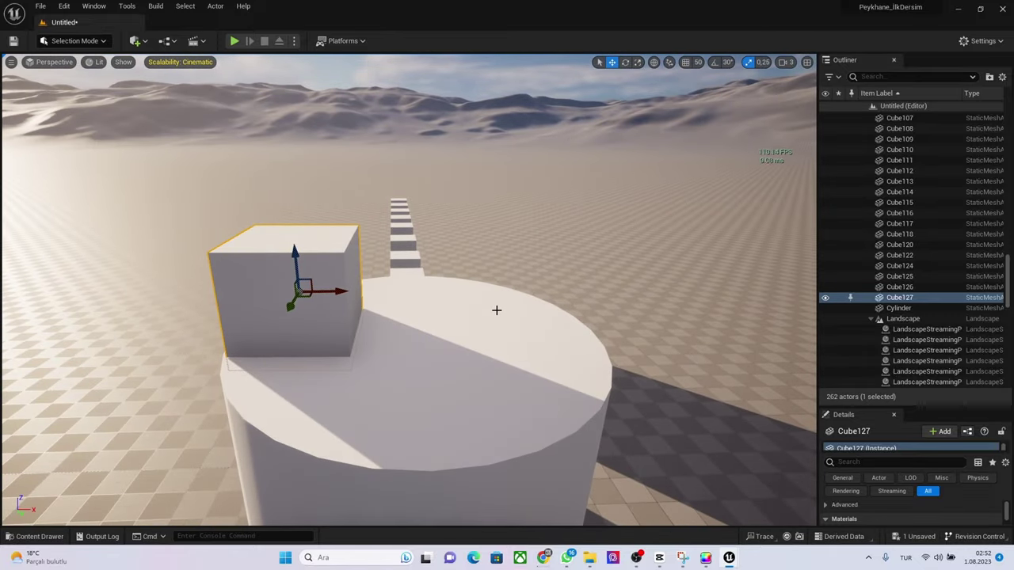
# Scale Cube127 into a thin, narrow slab and move it to the tower's front rim
pyautogui.press('r')
pyautogui.moveTo(331, 290); pyautogui.dragTo(305, 293)
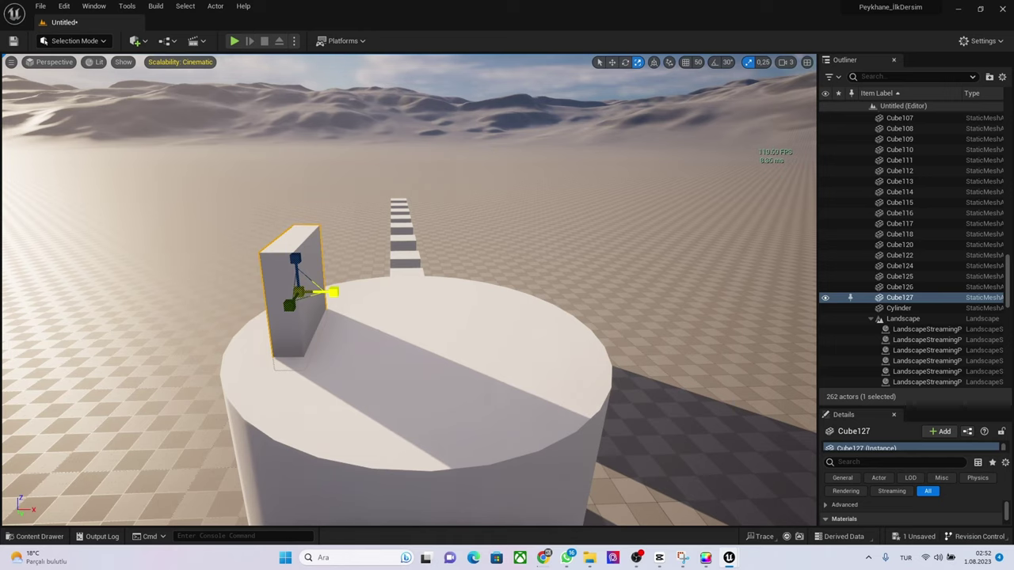
pyautogui.press('w')
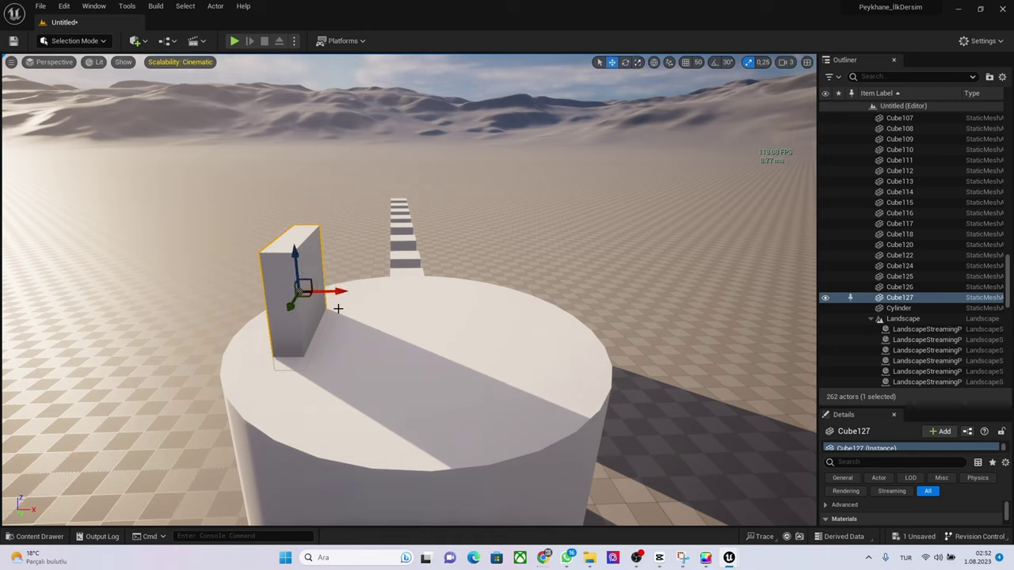
pyautogui.moveTo(338, 293); pyautogui.dragTo(310, 317)
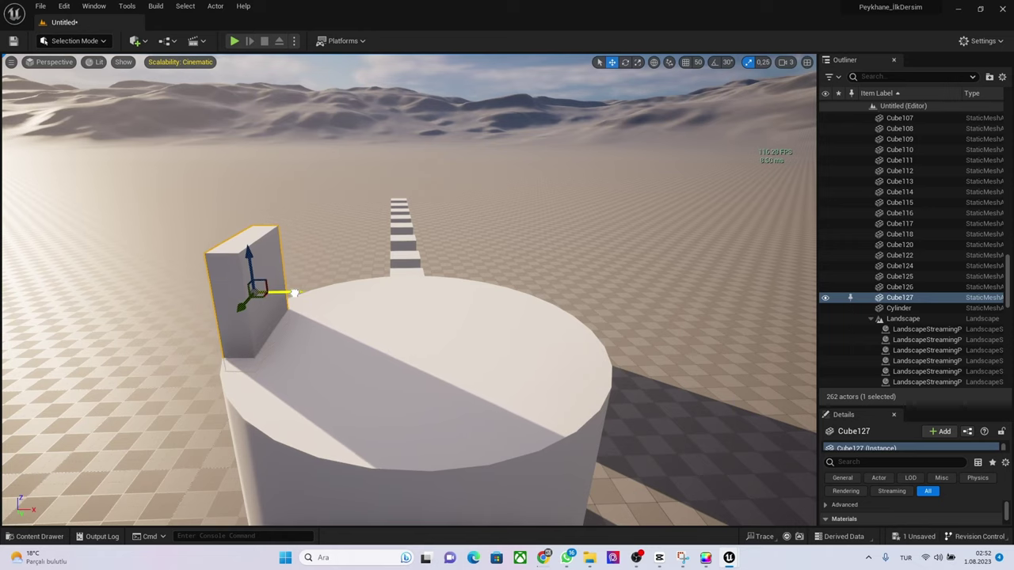
pyautogui.moveTo(311, 317); pyautogui.dragTo(310, 317, button='right')
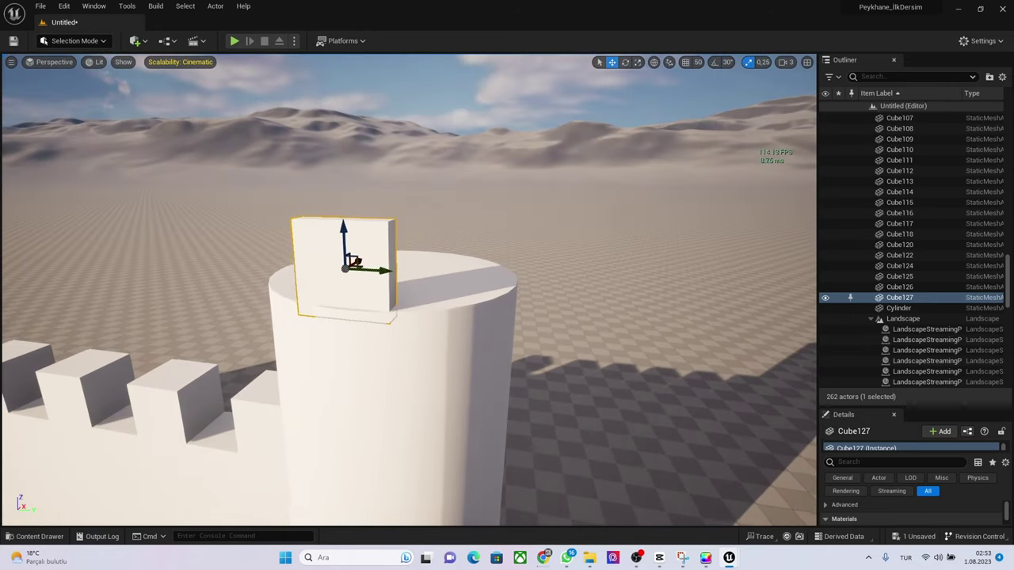
pyautogui.press('r')
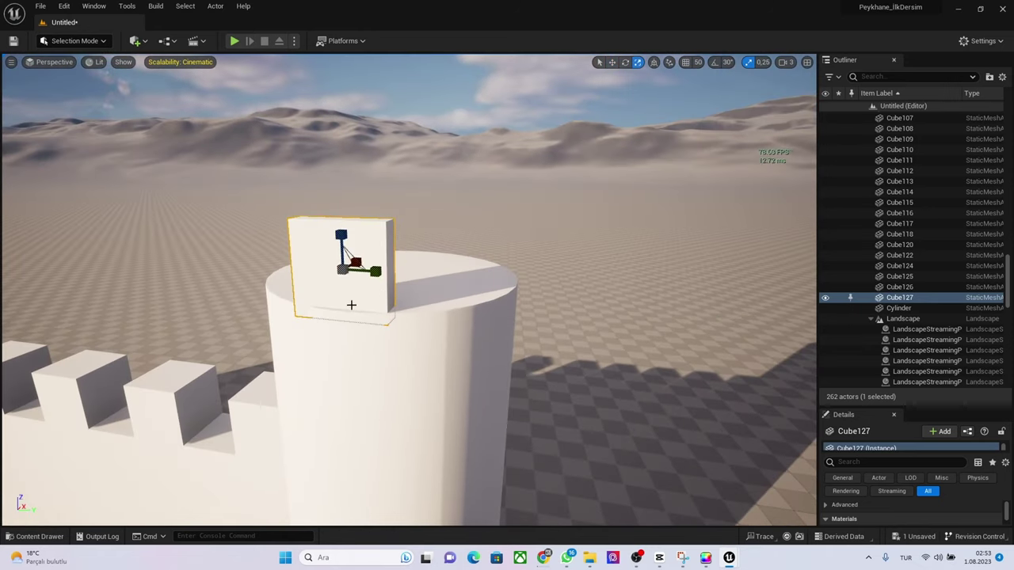
pyautogui.moveTo(376, 271); pyautogui.dragTo(366, 271)
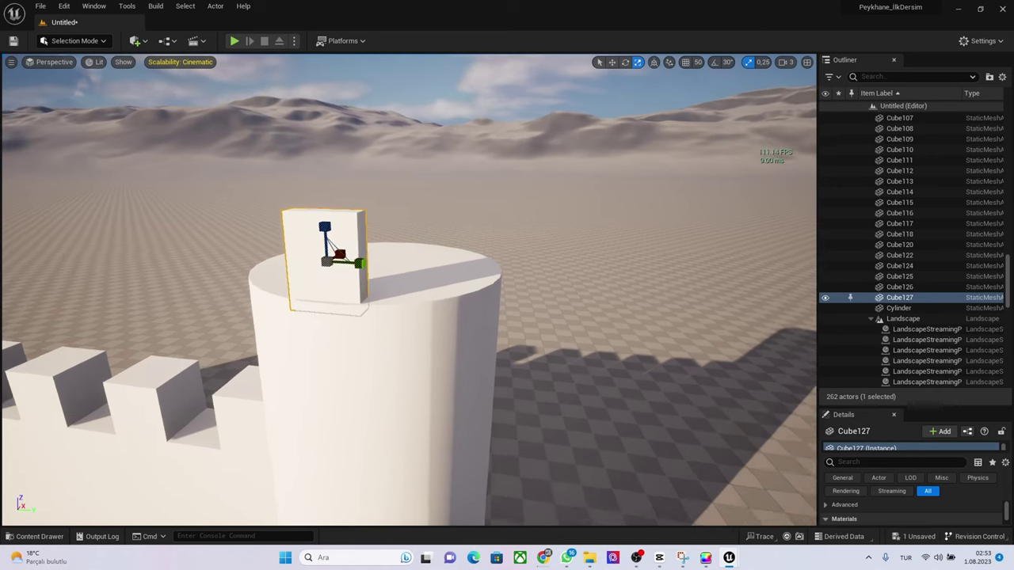
pyautogui.moveTo(379, 272); pyautogui.dragTo(378, 272, button='right')
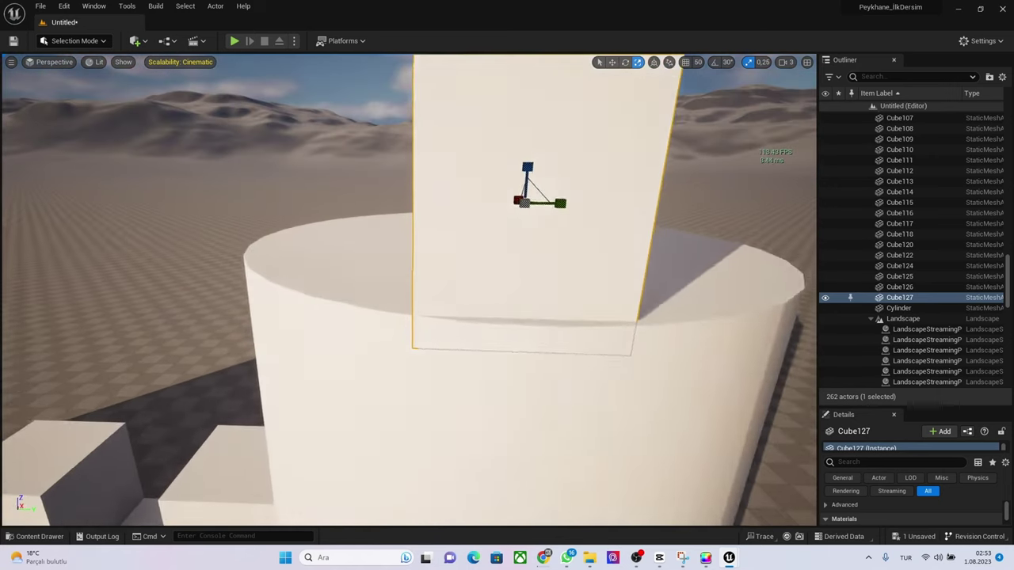
pyautogui.moveTo(374, 309); pyautogui.dragTo(375, 309, button='right')
# Alt-drag a second merlon to the right along the rim and rotate it on Z to follow the curve
pyautogui.press('w')
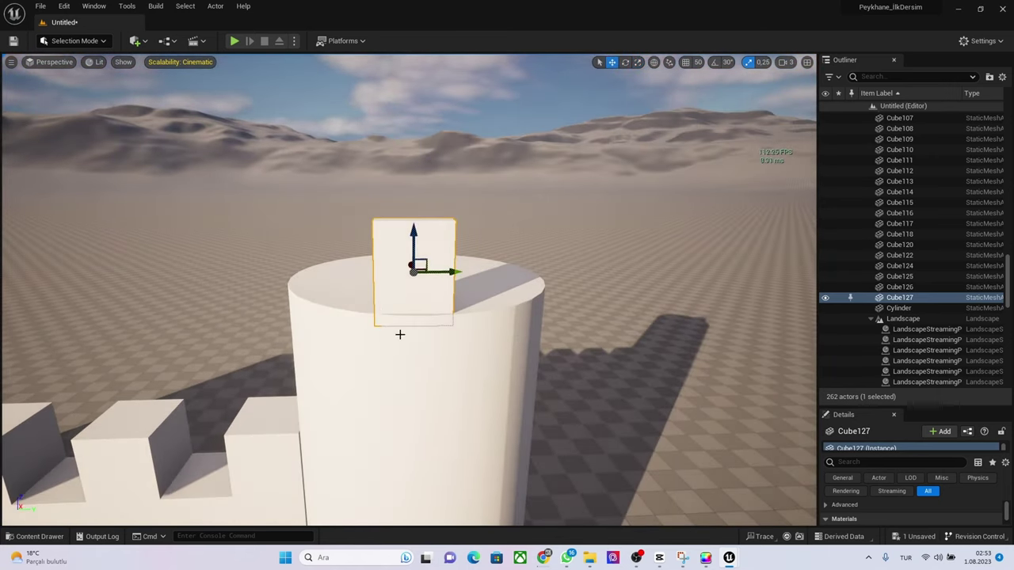
pyautogui.keyDown('alt'); pyautogui.moveTo(457, 275); pyautogui.dragTo(572, 268); pyautogui.keyUp('alt')
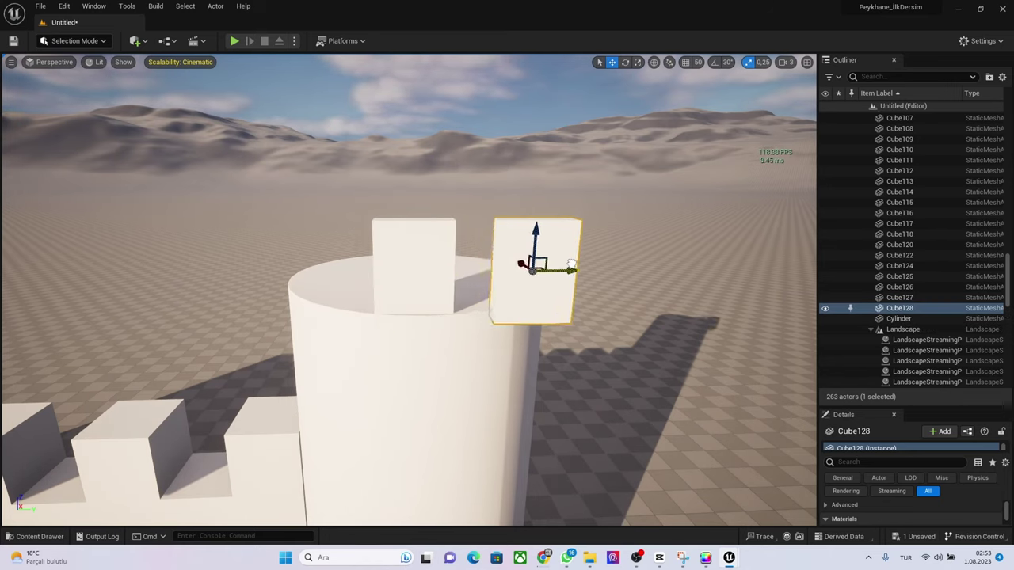
pyautogui.press('e')
pyautogui.moveTo(550, 304)
pyautogui.mouseDown()
pyautogui.moveTo(499, 304)
pyautogui.moveTo(515, 270)
pyautogui.mouseUp()
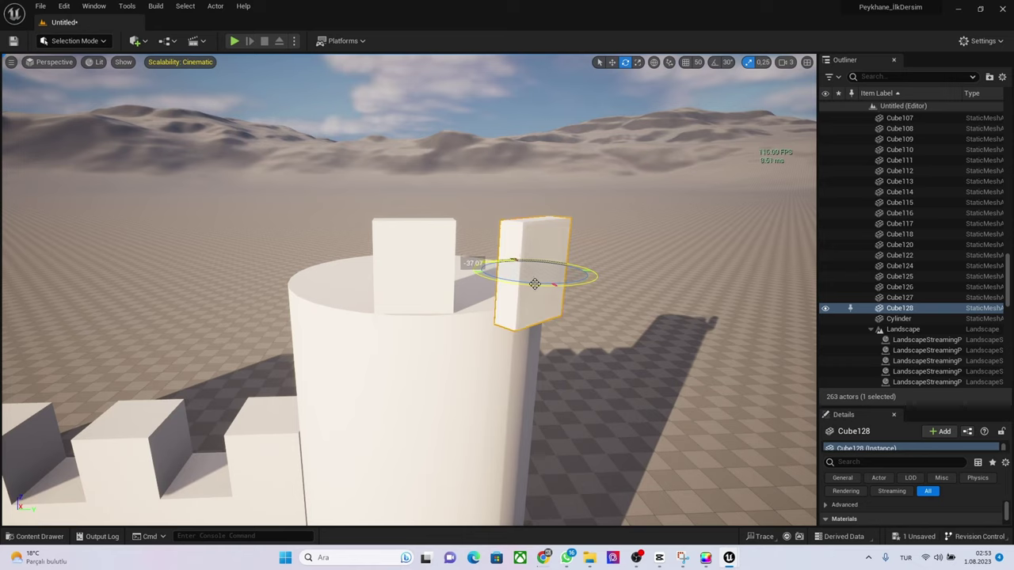
pyautogui.press('w')
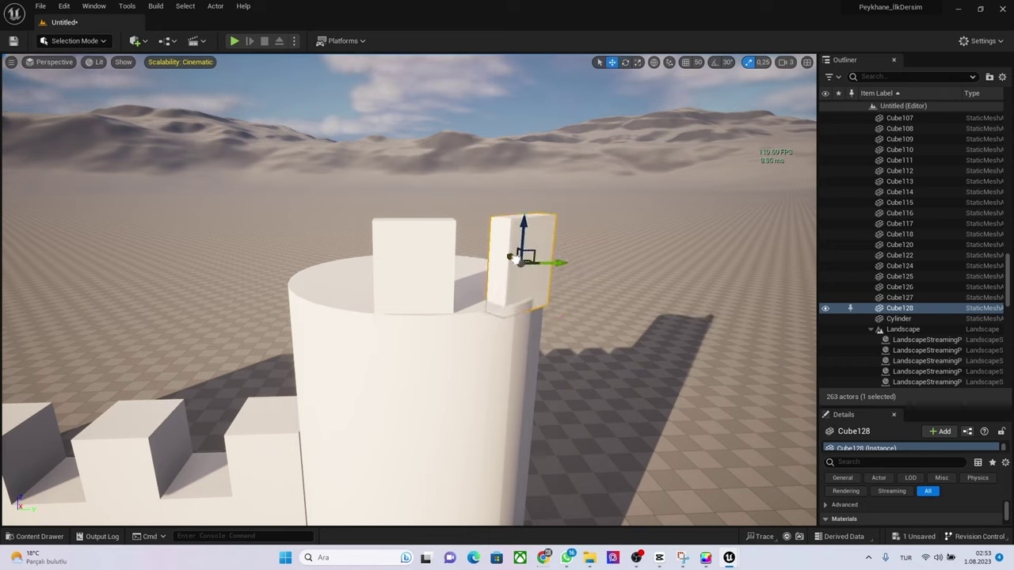
pyautogui.press('e')
pyautogui.moveTo(537, 279); pyautogui.dragTo(515, 277)
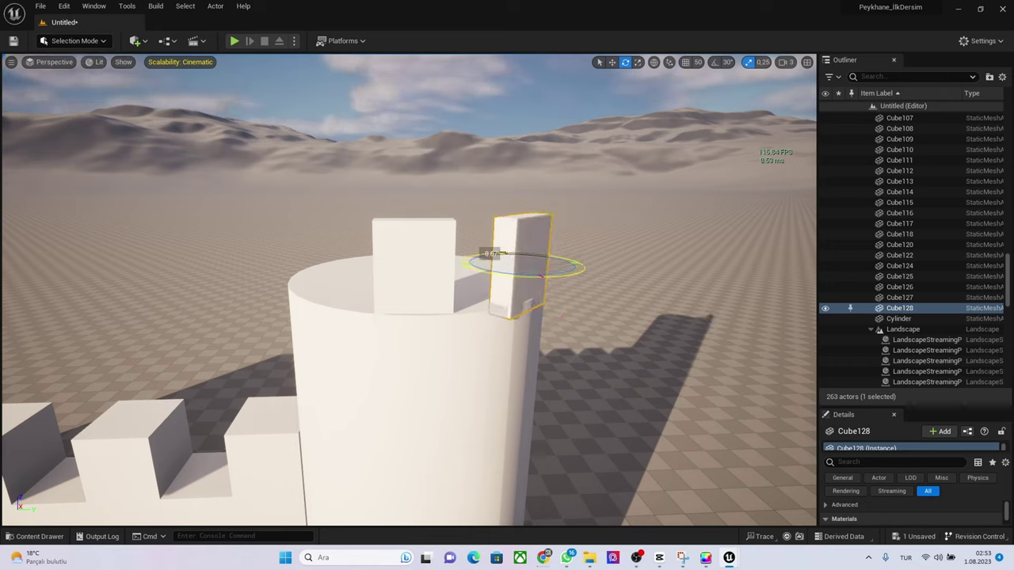
pyautogui.press('w')
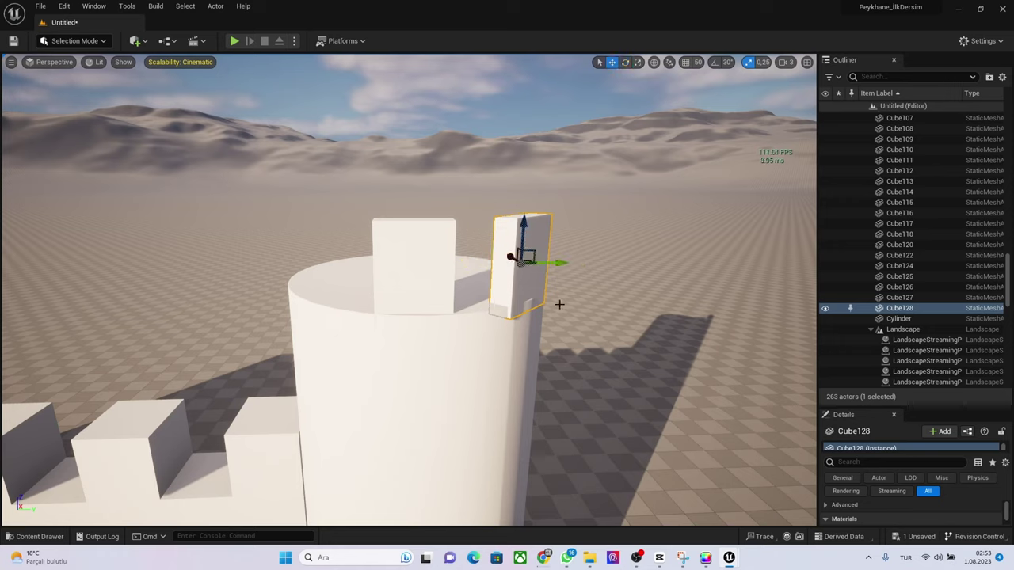
pyautogui.moveTo(507, 256)
pyautogui.mouseDown()
pyautogui.moveTo(547, 262)
pyautogui.moveTo(502, 259)
pyautogui.mouseUp()
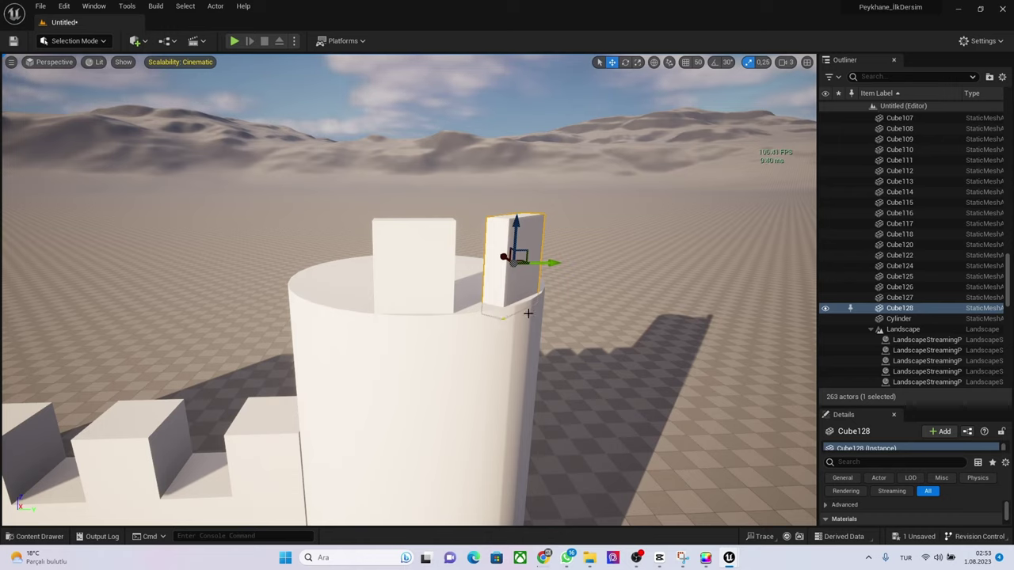
# Duplicate a third merlon to the left side of the rim, rotated to match the curve
pyautogui.moveTo(501, 261)
pyautogui.keyDown('alt'); pyautogui.mouseDown()
pyautogui.moveTo(477, 239)
pyautogui.moveTo(377, 274)
pyautogui.mouseUp(); pyautogui.keyUp('alt')
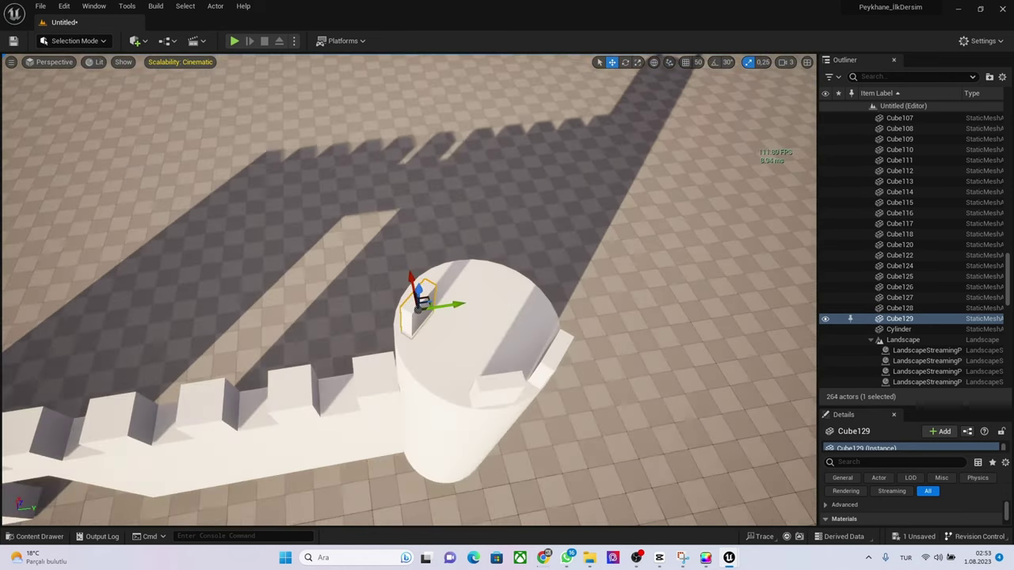
pyautogui.moveTo(391, 283)
pyautogui.mouseDown(button='right')
pyautogui.moveTo(392, 364)
pyautogui.moveTo(396, 267)
pyautogui.mouseUp(button='right')
pyautogui.moveTo(312, 225)
pyautogui.mouseDown()
pyautogui.moveTo(267, 253)
pyautogui.moveTo(238, 237)
pyautogui.mouseUp()
pyautogui.press('e')
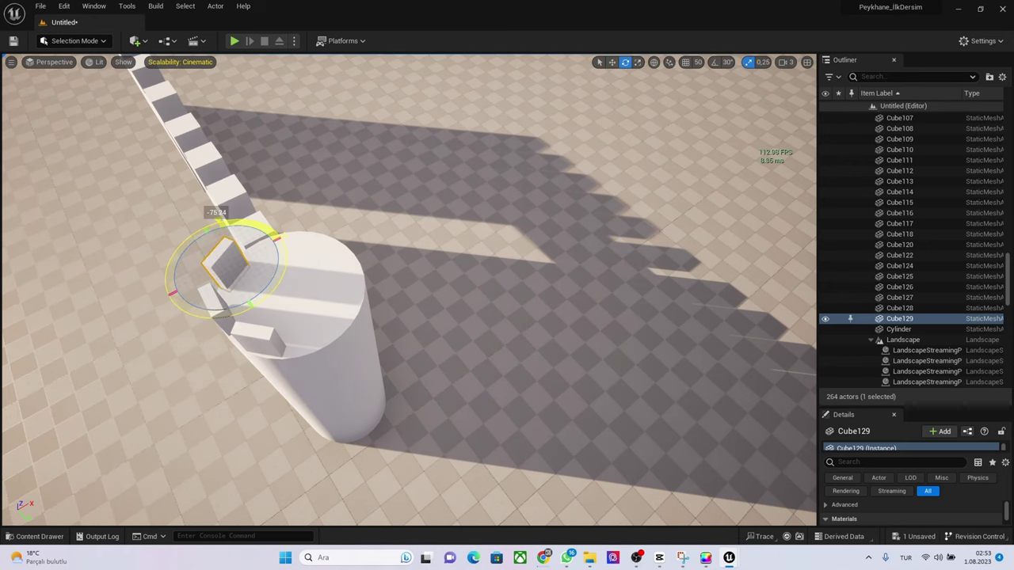
pyautogui.moveTo(287, 296); pyautogui.dragTo(349, 277, button='right')
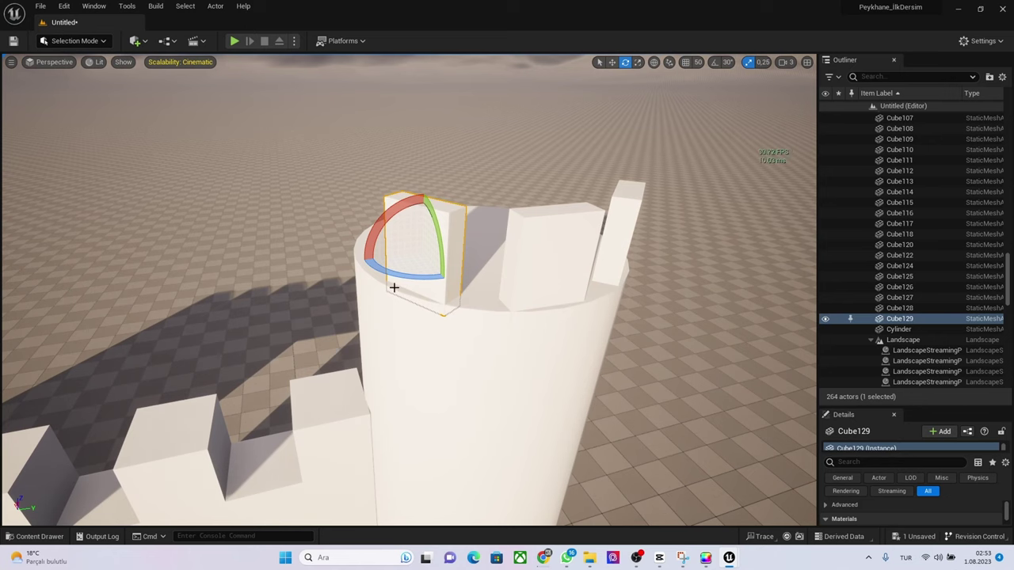
pyautogui.moveTo(394, 288); pyautogui.dragTo(400, 290)
pyautogui.moveTo(400, 290)
pyautogui.mouseDown(button='right')
pyautogui.moveTo(420, 262)
pyautogui.moveTo(444, 265)
pyautogui.mouseUp(button='right')
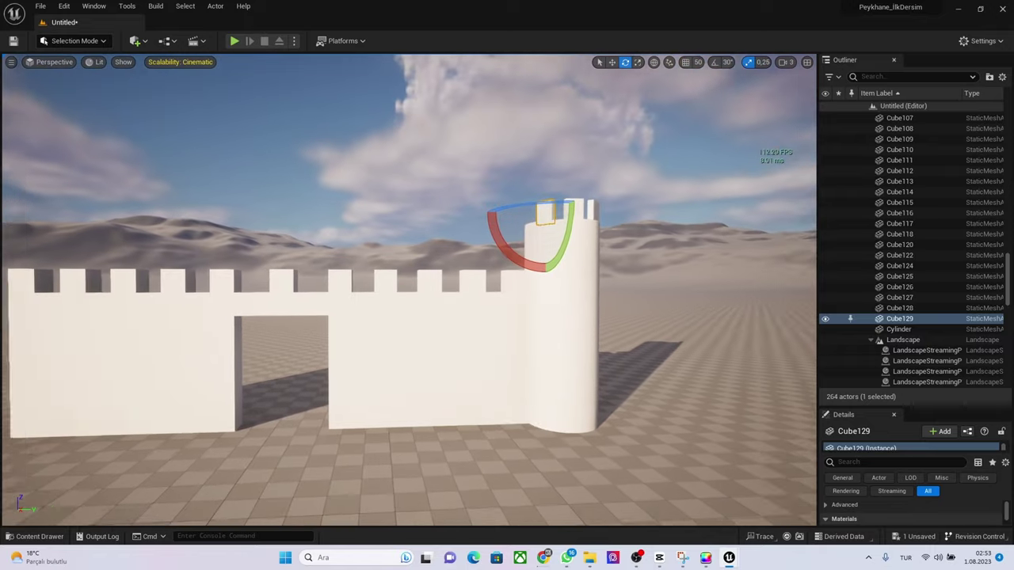
pyautogui.moveTo(366, 376); pyautogui.dragTo(340, 372, button='right')
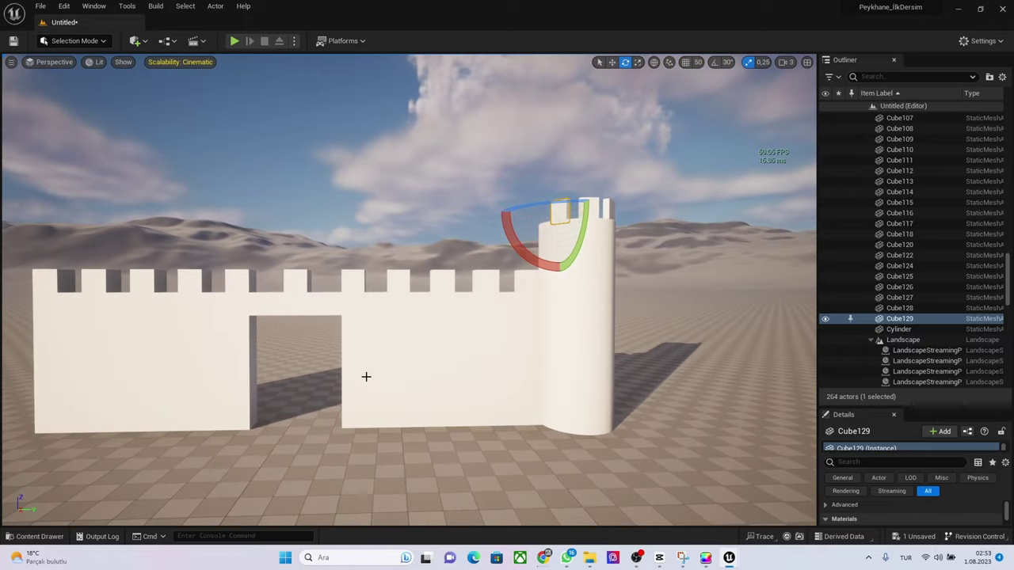
# Open the Content Drawer, clear the materials filter, and browse StarterContent > Props
pyautogui.click(138, 41)
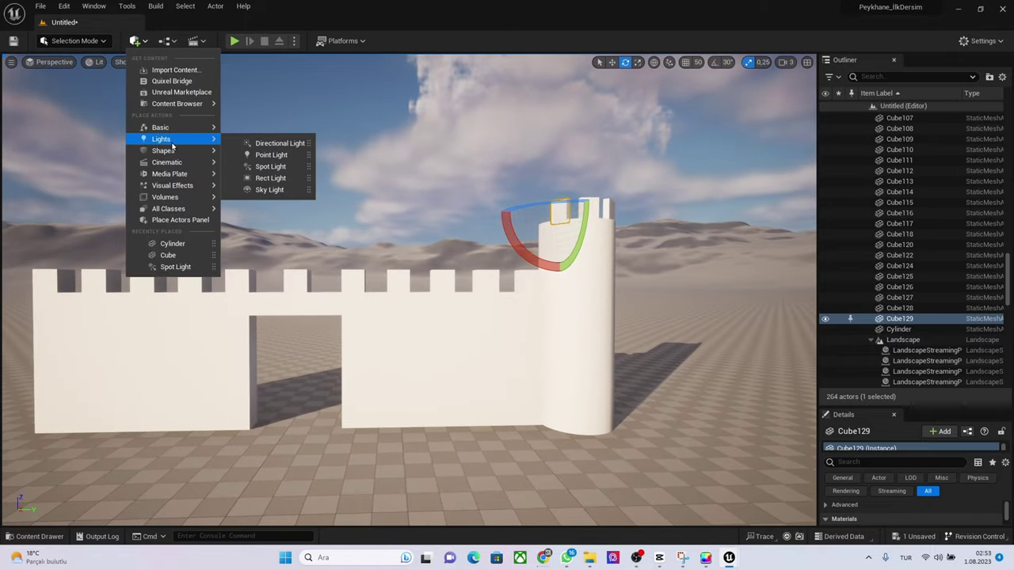
pyautogui.moveTo(162, 152)
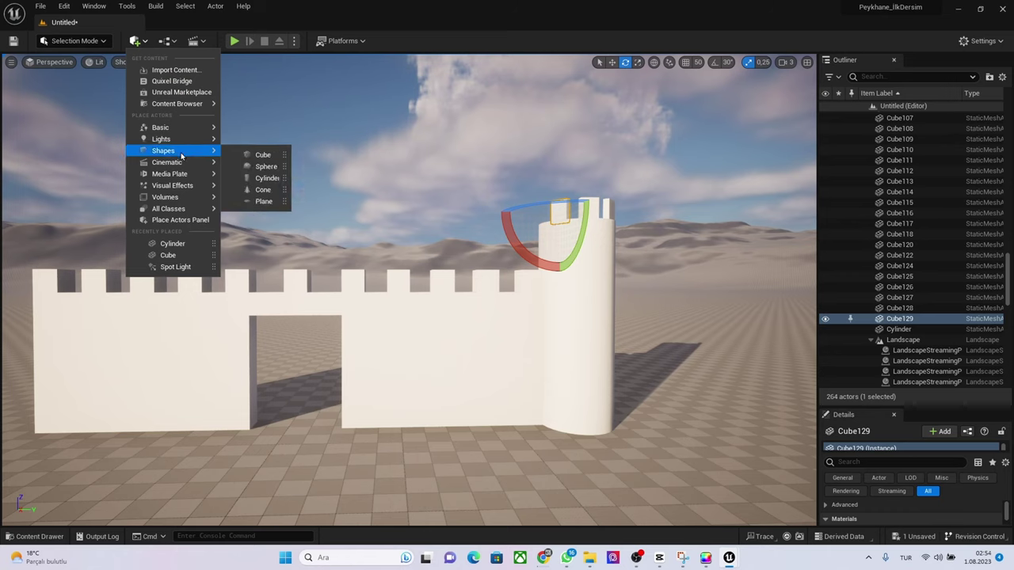
pyautogui.click(32, 536)
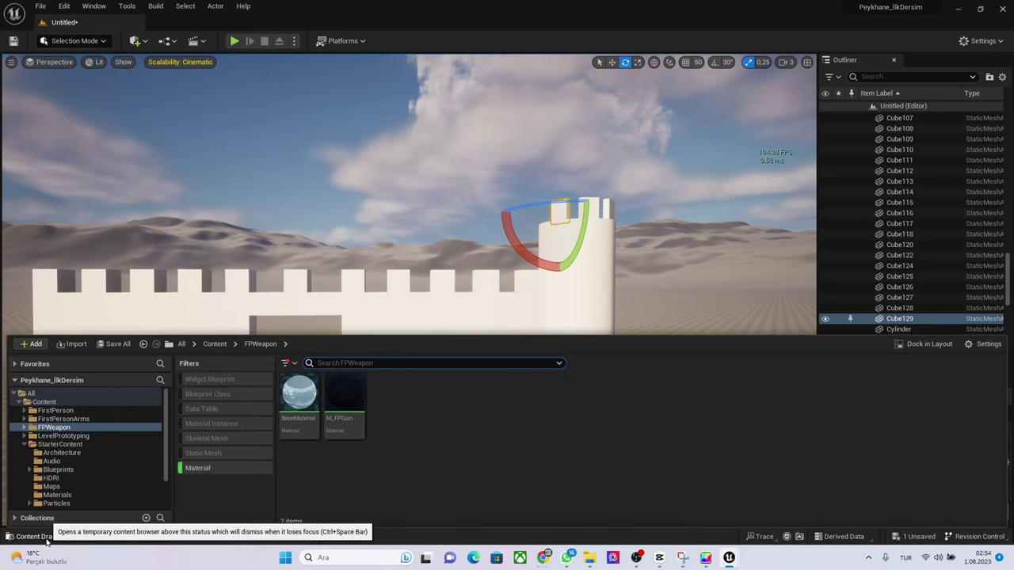
pyautogui.click(217, 345)
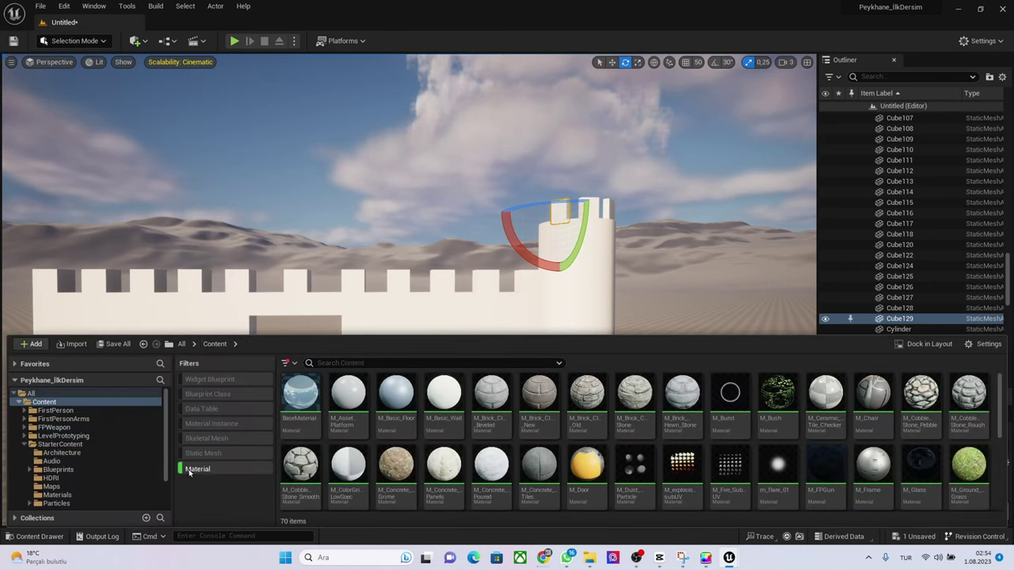
pyautogui.click(189, 472)
pyautogui.doubleClick(482, 400)
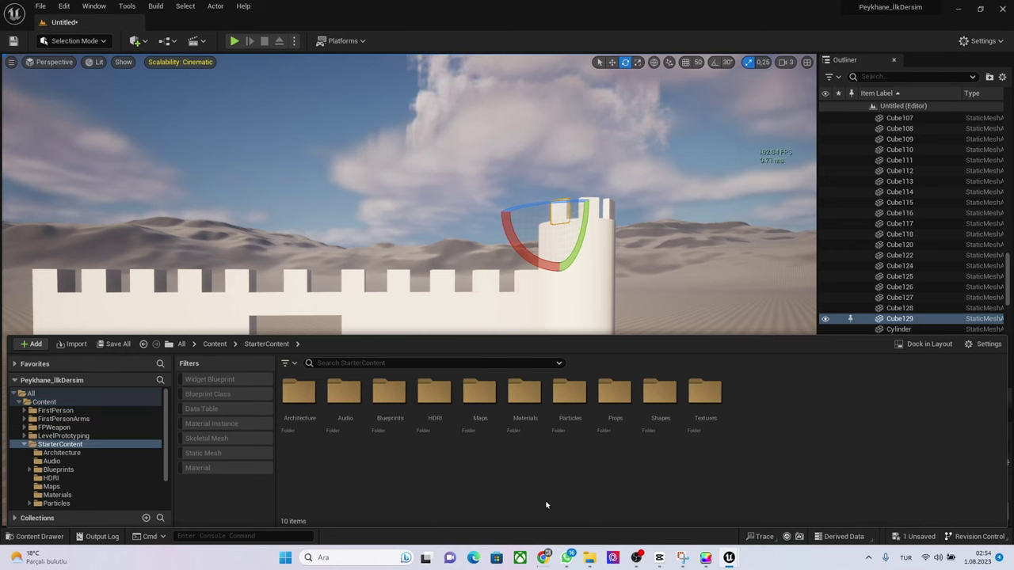
pyautogui.doubleClick(610, 396)
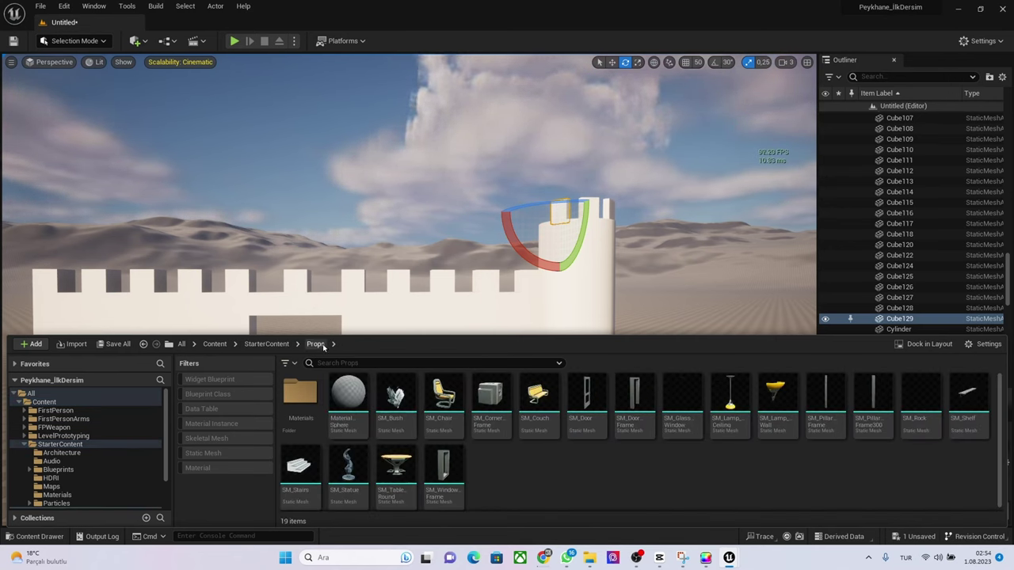
pyautogui.scroll(-1, 58, 446)
pyautogui.scroll(-1, 58, 446)
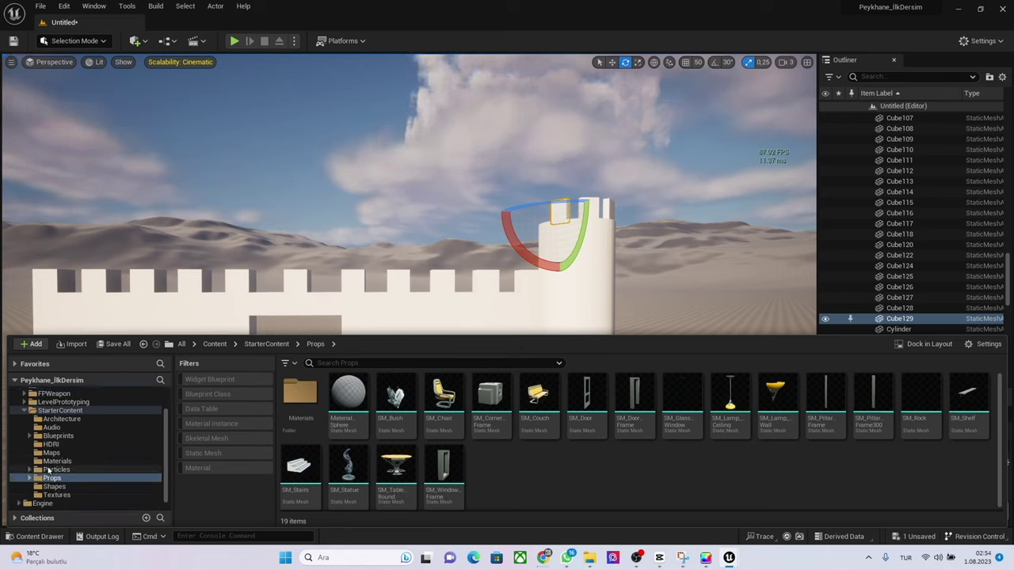
# Filter StarterContent to Static Mesh assets, look through them, then bring up Quick Add > Shapes
pyautogui.click(45, 478)
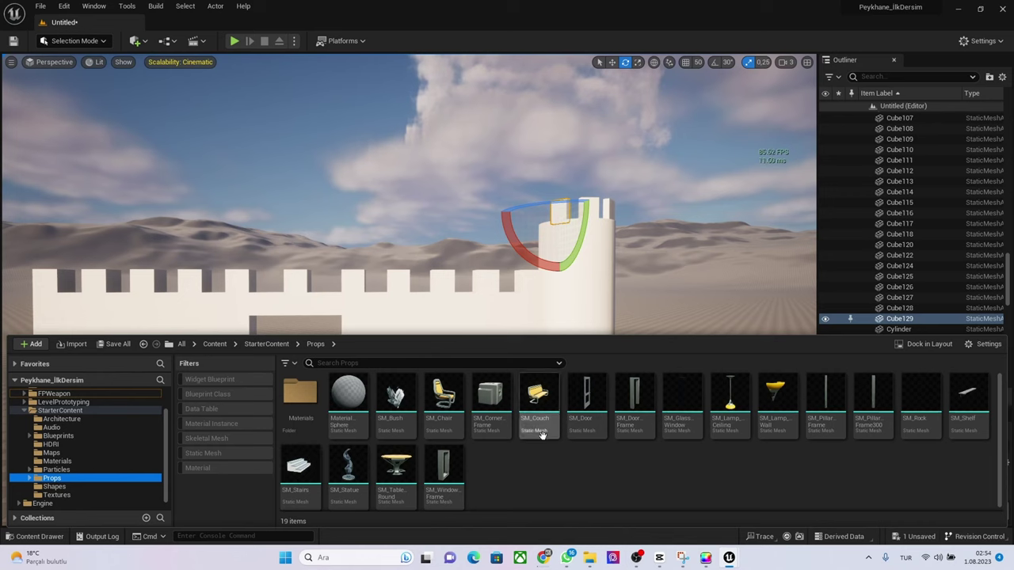
pyautogui.click(261, 344)
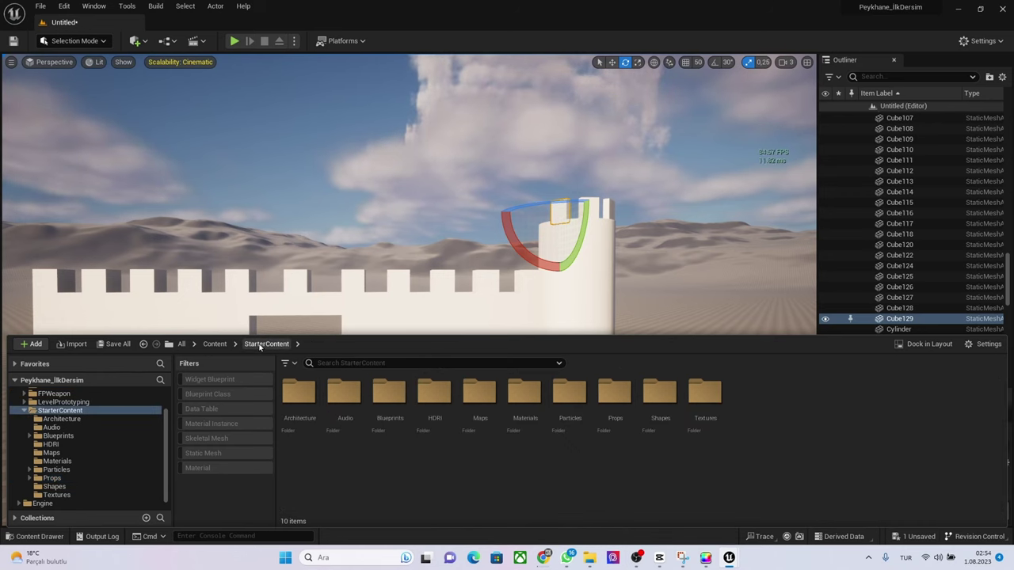
pyautogui.click(201, 454)
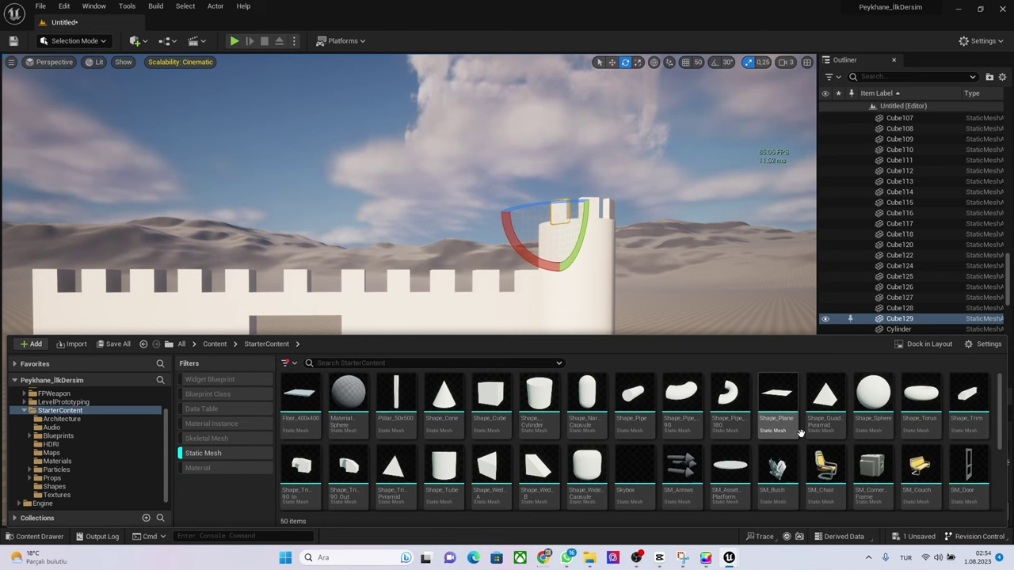
pyautogui.scroll(-2, 795, 436)
pyautogui.scroll(1, 788, 445)
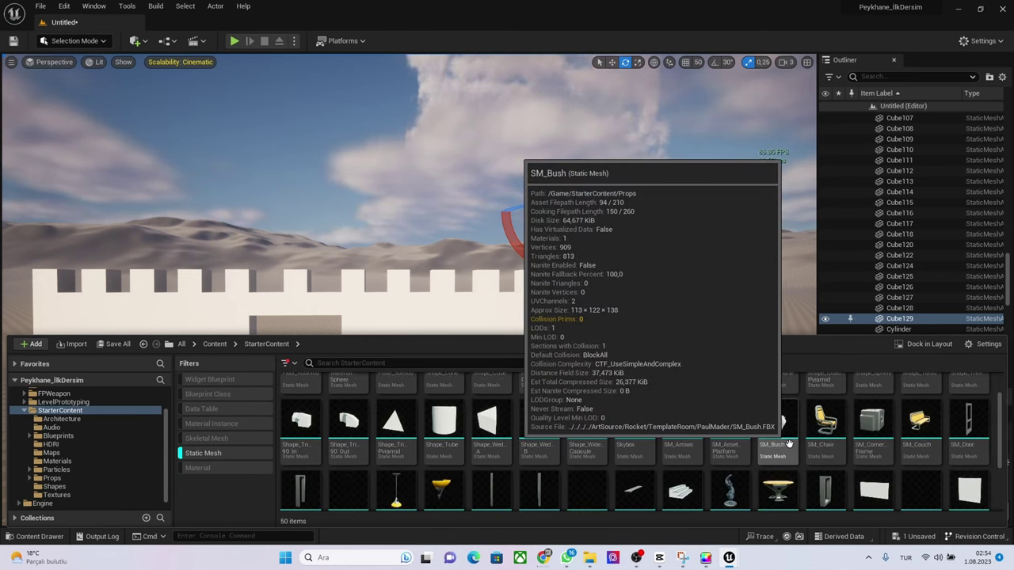
pyautogui.scroll(1, 787, 445)
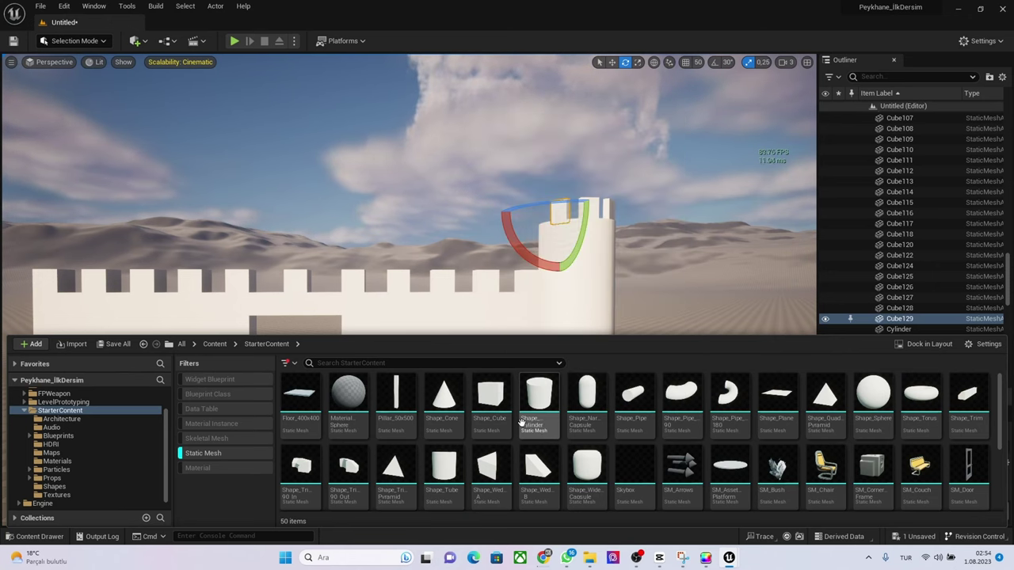
pyautogui.scroll(-1, 538, 428)
pyautogui.scroll(-1, 638, 454)
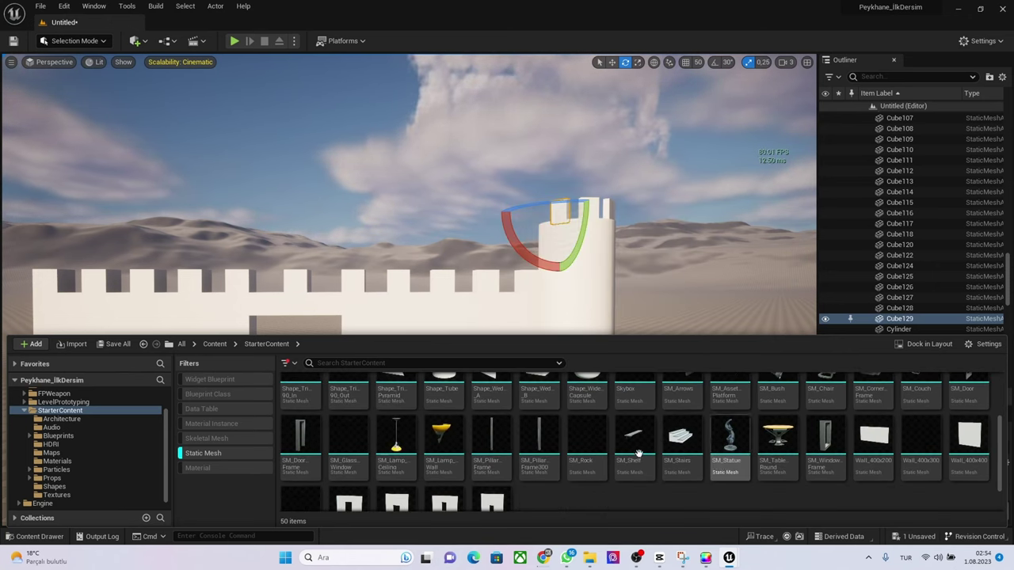
pyautogui.click(136, 40)
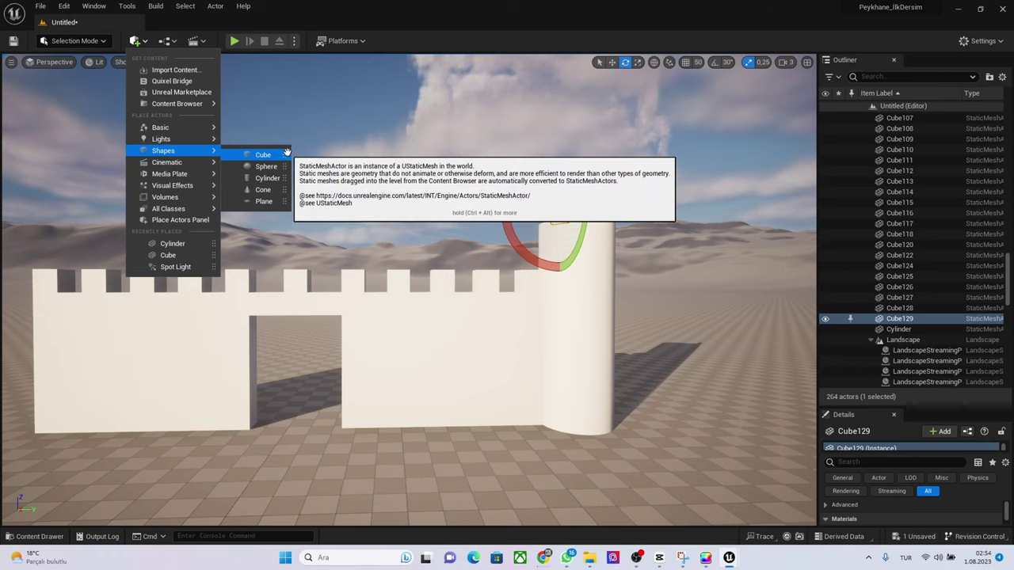
# Drop a Cube into the doorway, frame it, and push it against the inner wall
pyautogui.moveTo(267, 156)
pyautogui.mouseDown()
pyautogui.moveTo(321, 444)
pyautogui.moveTo(333, 415)
pyautogui.mouseUp()
pyautogui.moveTo(334, 415); pyautogui.dragTo(396, 356, button='right')
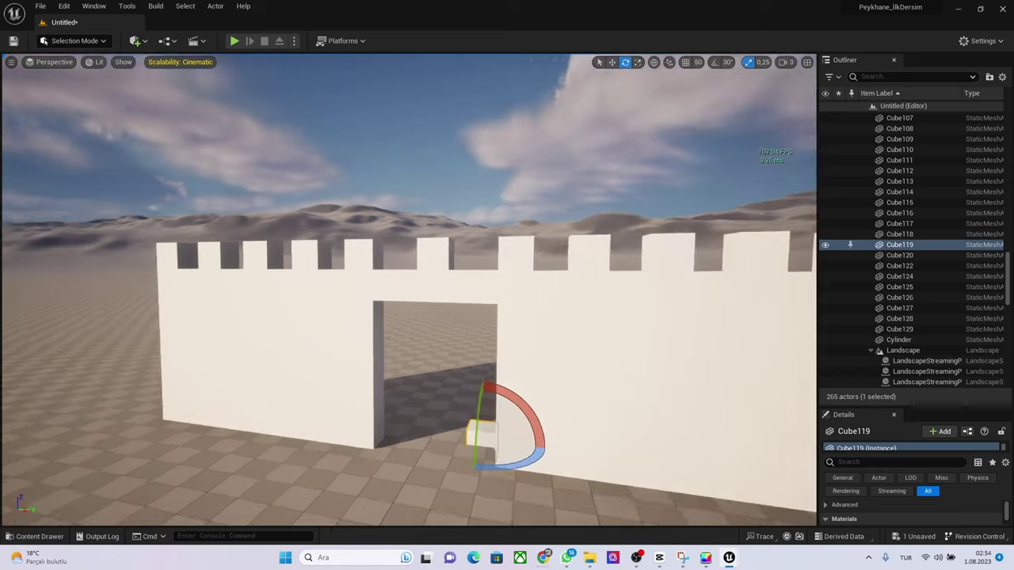
pyautogui.press('f')
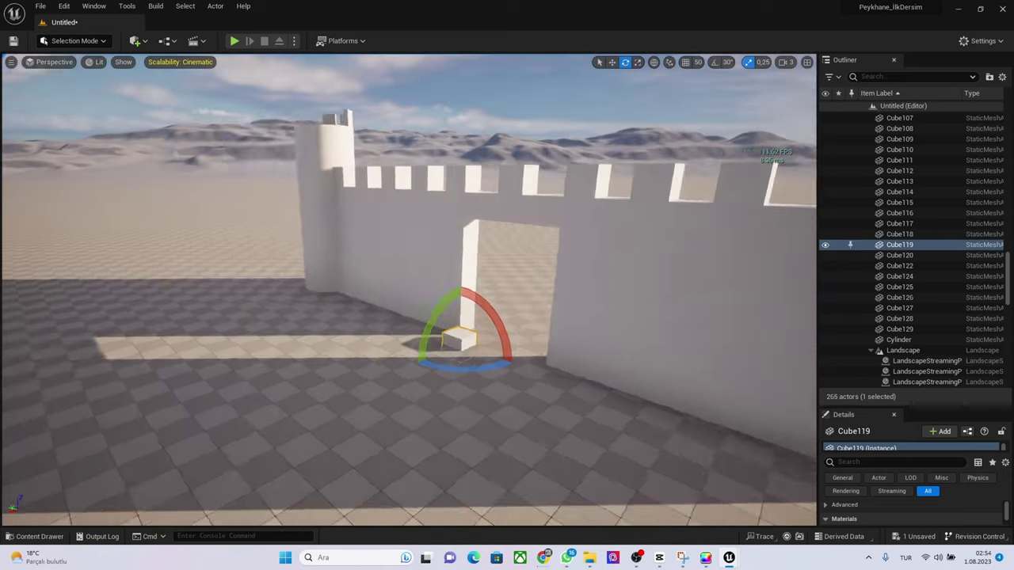
pyautogui.press('w')
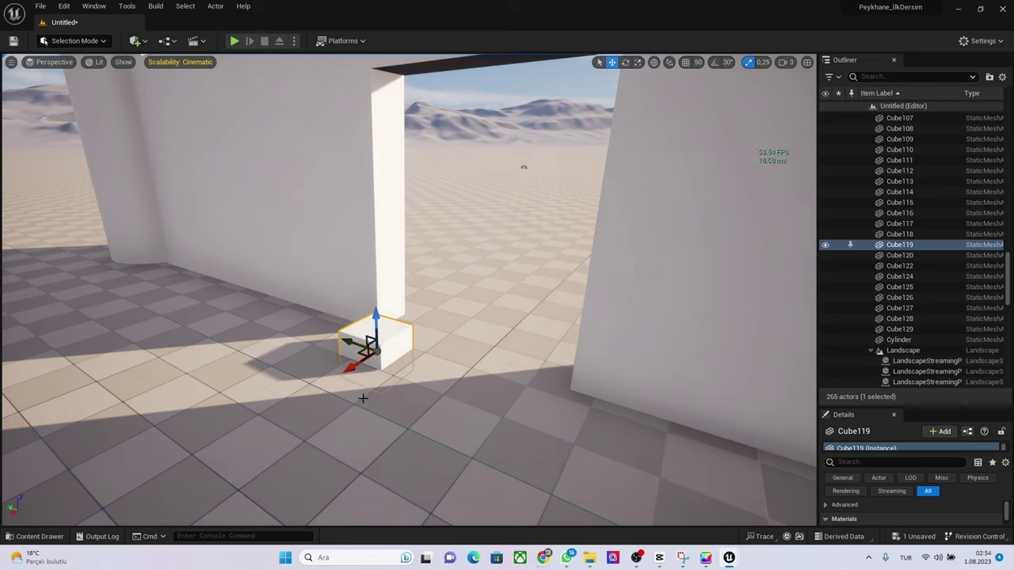
pyautogui.moveTo(349, 339); pyautogui.dragTo(310, 305)
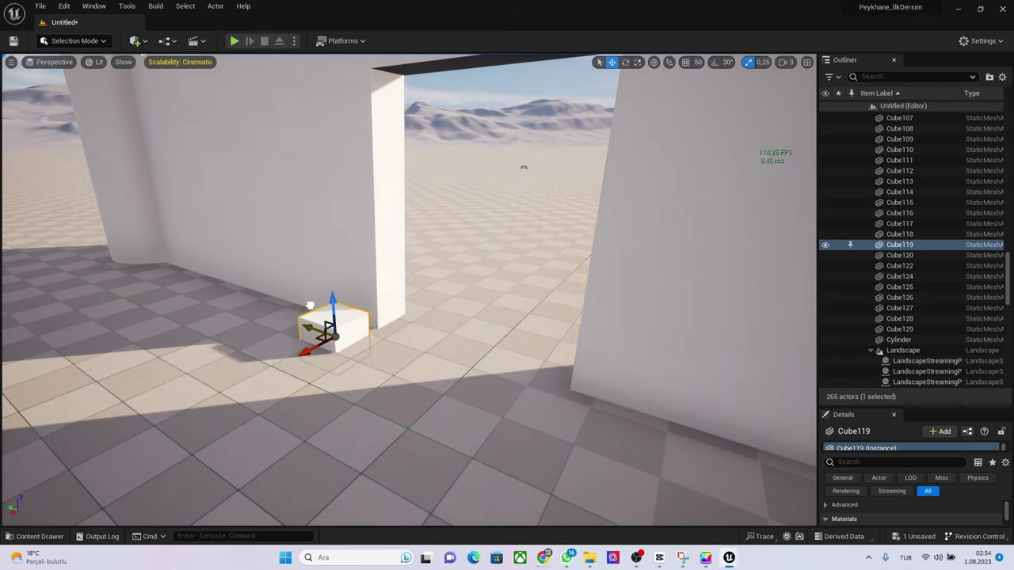
pyautogui.moveTo(308, 361)
pyautogui.mouseDown()
pyautogui.moveTo(321, 343)
pyautogui.moveTo(301, 356)
pyautogui.mouseUp()
# Slide the widened step left, enable grid snap, and Alt-drag a raised copy on top
pyautogui.press('e')
pyautogui.press('r')
pyautogui.press('w')
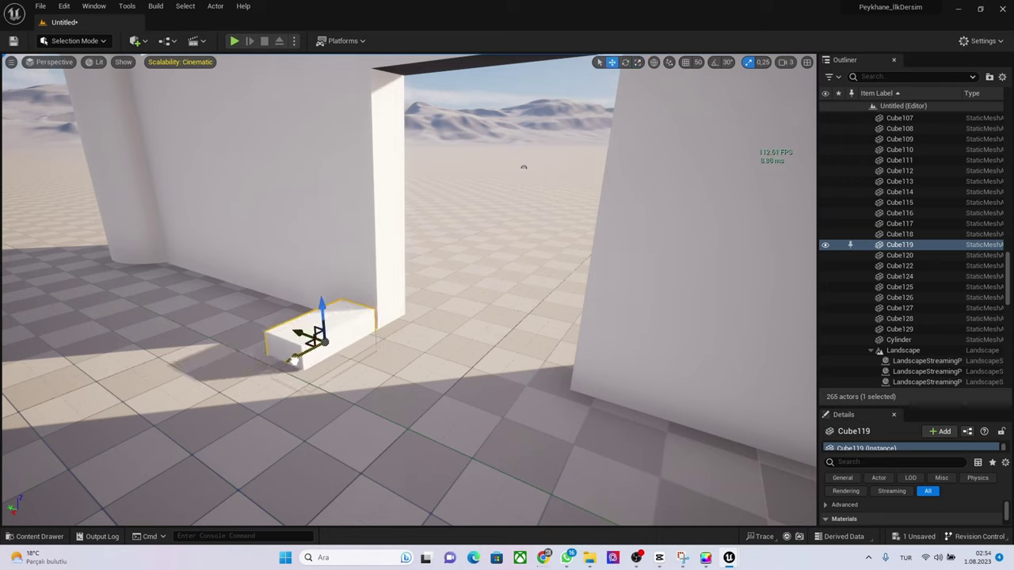
pyautogui.moveTo(308, 322); pyautogui.dragTo(275, 319)
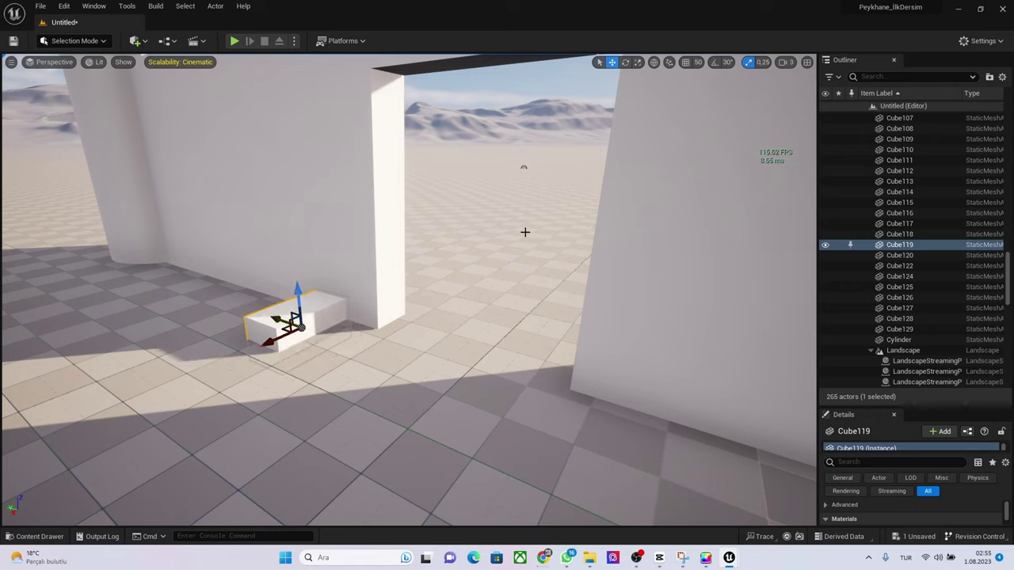
pyautogui.click(685, 62)
pyautogui.moveTo(297, 289)
pyautogui.keyDown('alt'); pyautogui.mouseDown()
pyautogui.moveTo(287, 267)
pyautogui.moveTo(264, 291)
pyautogui.mouseUp(); pyautogui.keyUp('alt')
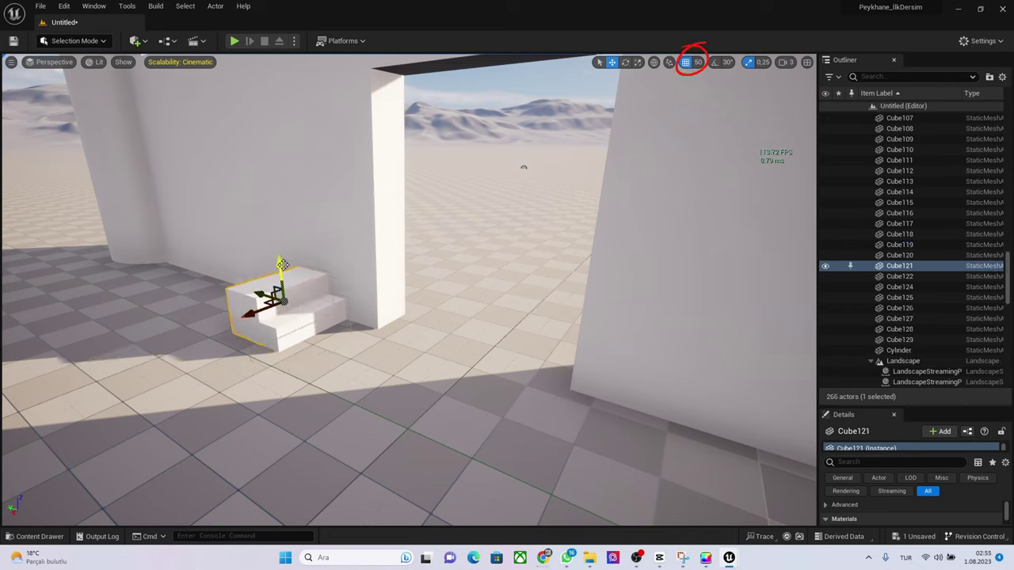
# Undo the stray selection and change, then add a third step above the others
pyautogui.click(301, 238)
pyautogui.hotkey('ctrl', 'z')
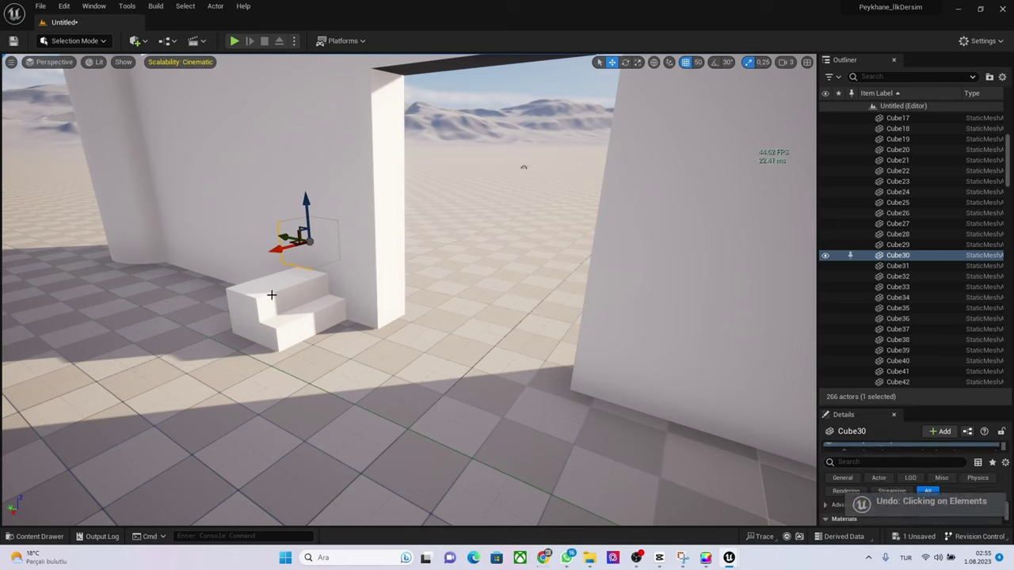
pyautogui.hotkey('ctrl', 'z')
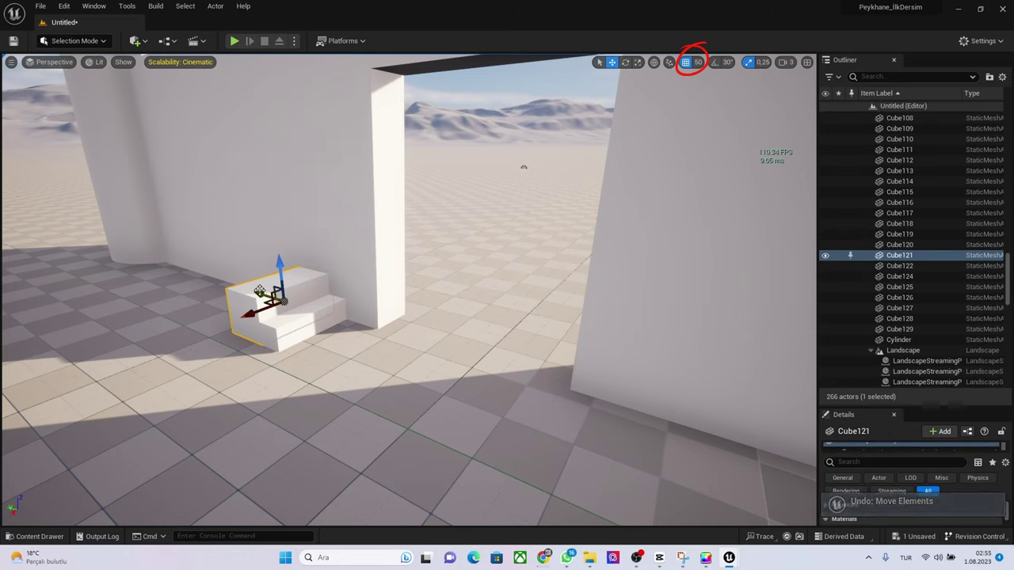
pyautogui.moveTo(281, 262)
pyautogui.keyDown('alt'); pyautogui.mouseDown()
pyautogui.moveTo(281, 237)
pyautogui.moveTo(248, 266)
pyautogui.mouseUp(); pyautogui.keyUp('alt')
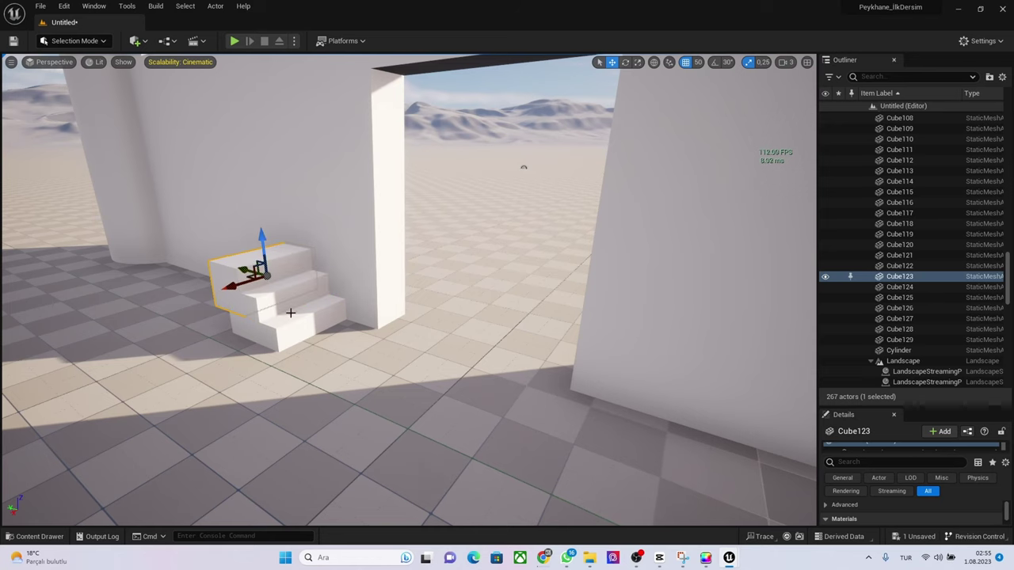
pyautogui.moveTo(289, 313); pyautogui.dragTo(364, 369, button='right')
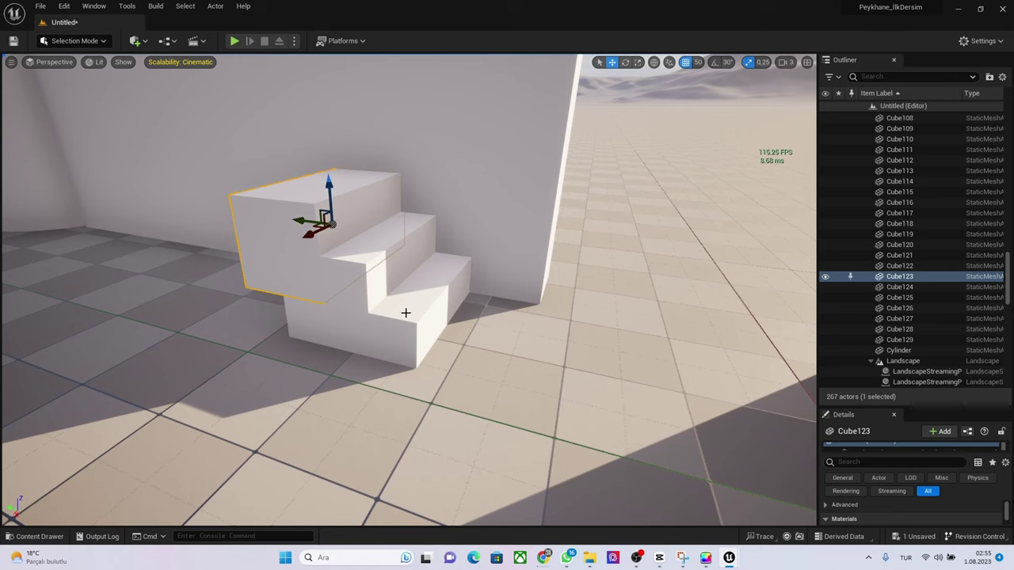
pyautogui.moveTo(406, 312); pyautogui.dragTo(450, 284, button='right')
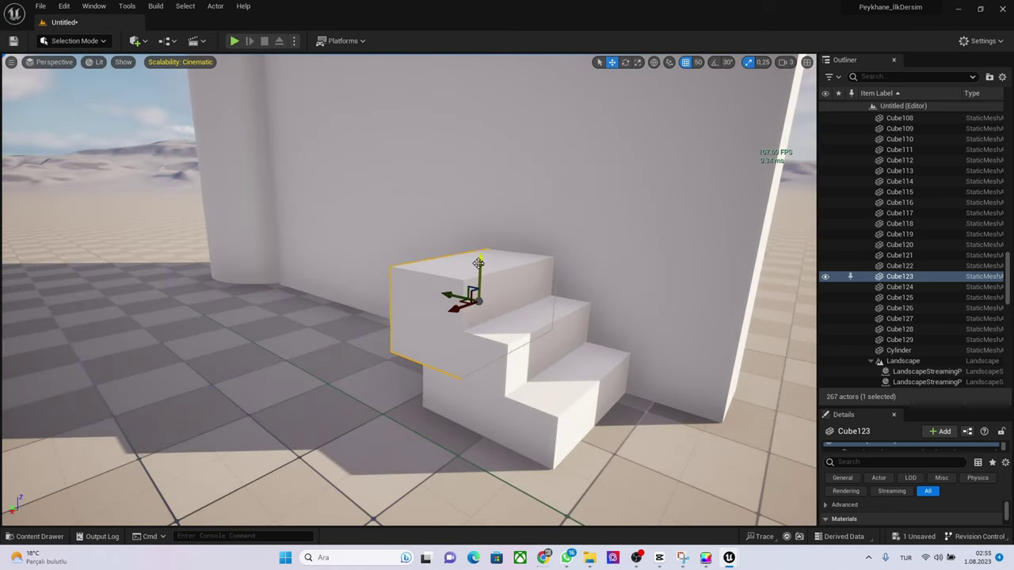
# Keep stacking step copies up and along the wall until the stairs nearly reach the battlements
pyautogui.moveTo(479, 262)
pyautogui.keyDown('alt'); pyautogui.mouseDown()
pyautogui.moveTo(478, 230)
pyautogui.moveTo(434, 252)
pyautogui.mouseUp(); pyautogui.keyUp('alt')
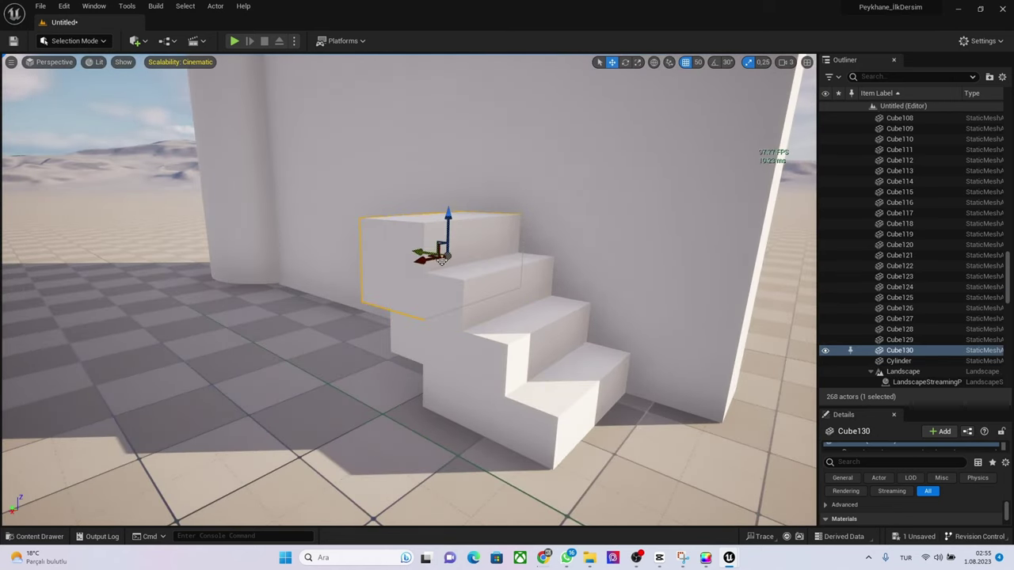
pyautogui.keyDown('alt'); pyautogui.moveTo(448, 215); pyautogui.dragTo(448, 173); pyautogui.keyUp('alt')
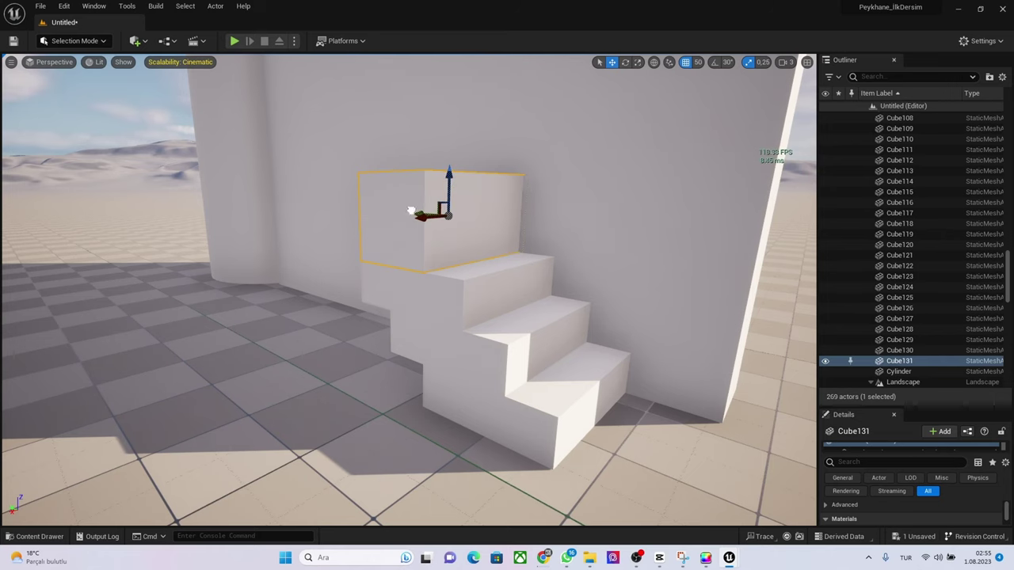
pyautogui.moveTo(411, 210)
pyautogui.mouseDown(button='right')
pyautogui.moveTo(444, 237)
pyautogui.moveTo(428, 245)
pyautogui.mouseUp(button='right')
pyautogui.keyDown('alt'); pyautogui.moveTo(416, 237); pyautogui.dragTo(415, 222); pyautogui.keyUp('alt')
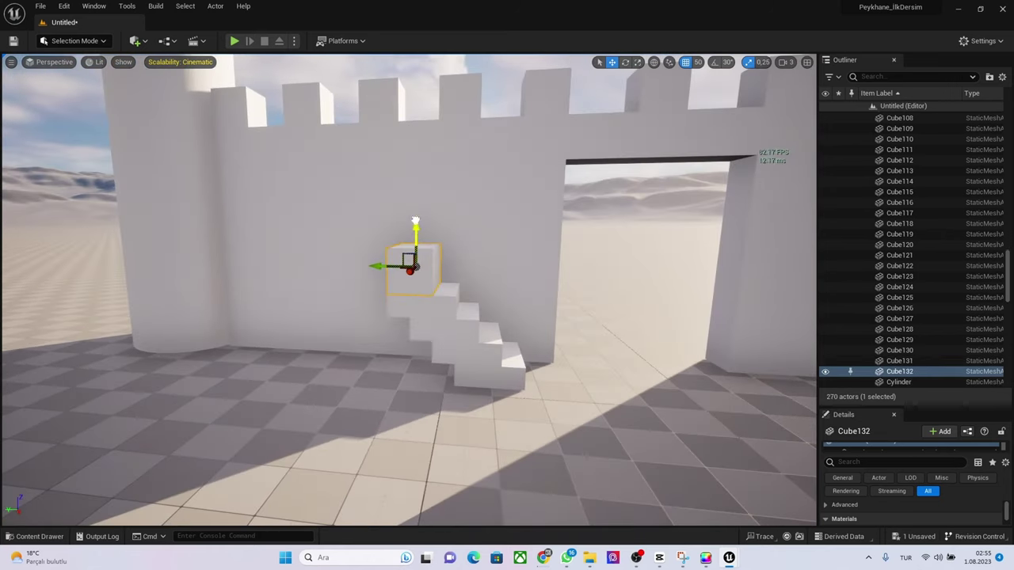
pyautogui.moveTo(380, 264)
pyautogui.mouseDown()
pyautogui.moveTo(362, 265)
pyautogui.moveTo(393, 215)
pyautogui.moveTo(349, 247)
pyautogui.mouseUp()
pyautogui.moveTo(374, 208)
pyautogui.keyDown('alt'); pyautogui.mouseDown()
pyautogui.moveTo(373, 165)
pyautogui.moveTo(370, 179)
pyautogui.mouseUp(); pyautogui.keyUp('alt')
pyautogui.moveTo(347, 216); pyautogui.dragTo(317, 218, button='right')
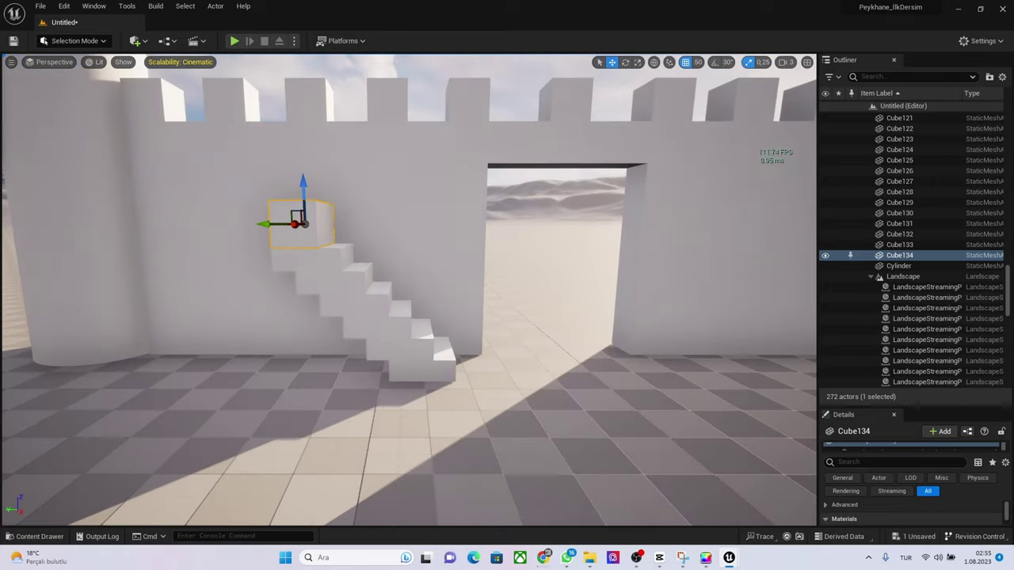
pyautogui.moveTo(278, 228); pyautogui.dragTo(252, 224)
pyautogui.moveTo(252, 224)
pyautogui.mouseDown(button='right')
pyautogui.moveTo(332, 222)
pyautogui.moveTo(301, 224)
pyautogui.moveTo(659, 330)
pyautogui.mouseUp(button='right')
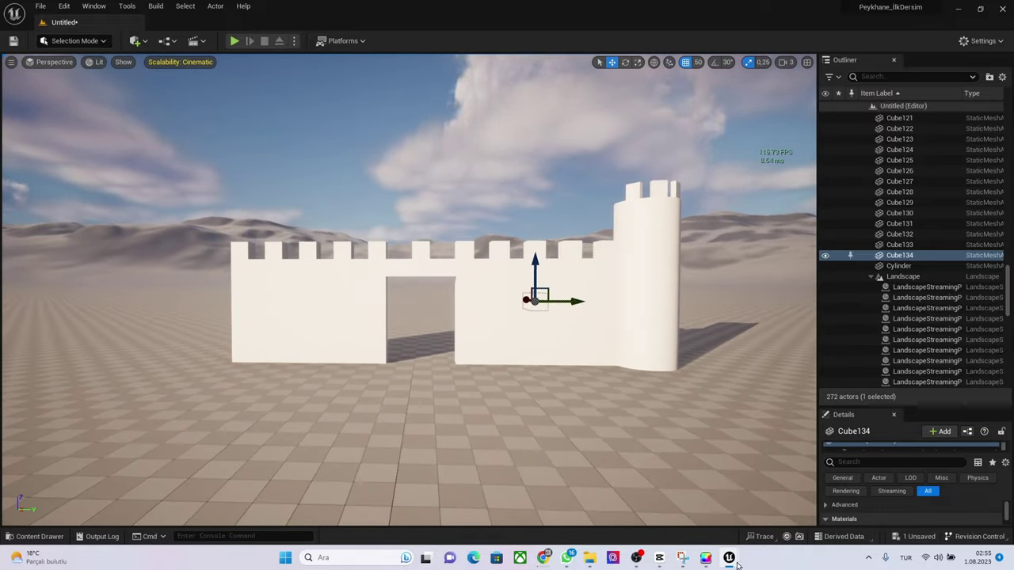